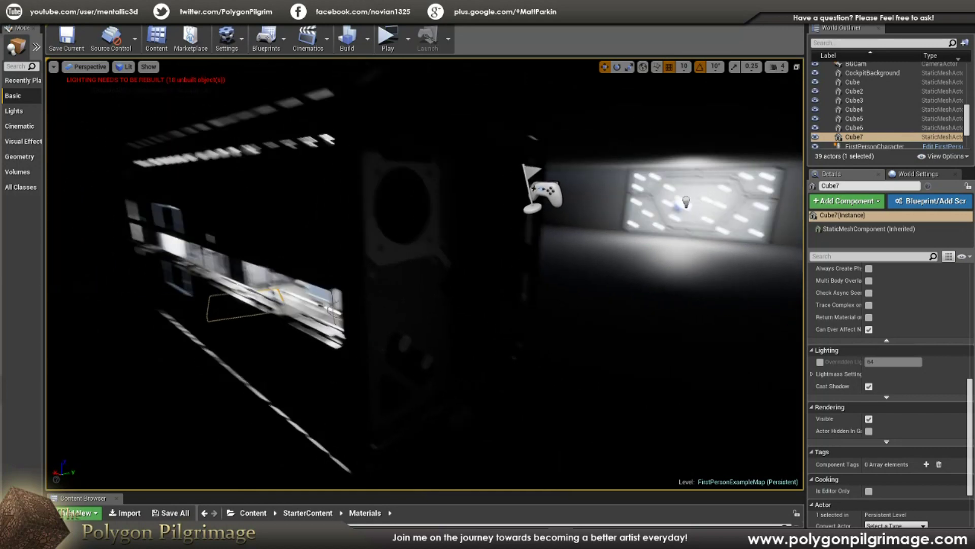
Play-test the level to view the room through the cockpit panels from the first-person character's viewpoint
key(s)
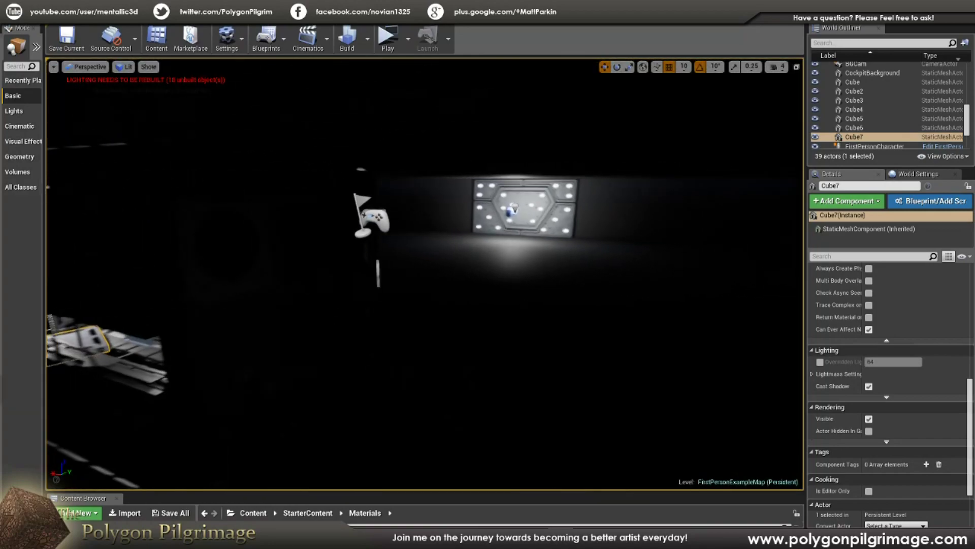
key(w)
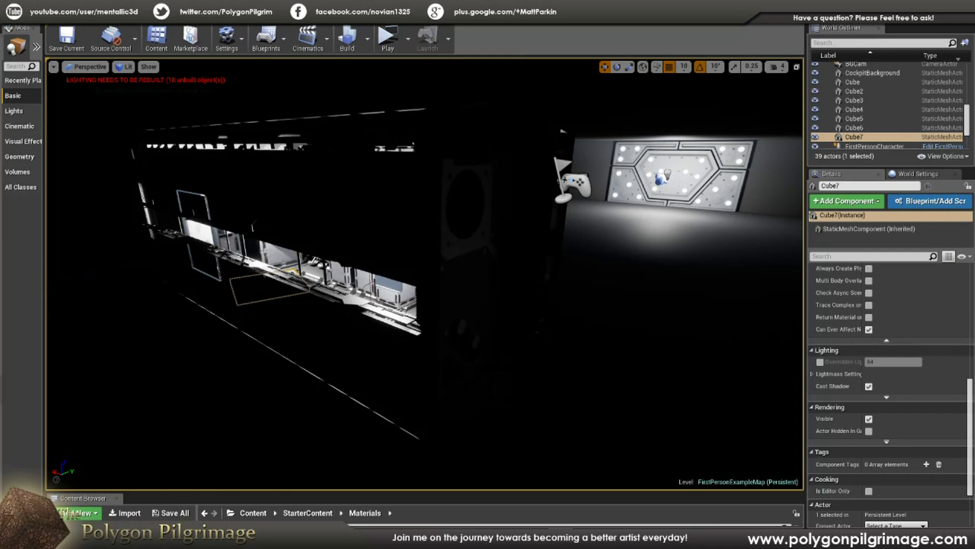
click(388, 39)
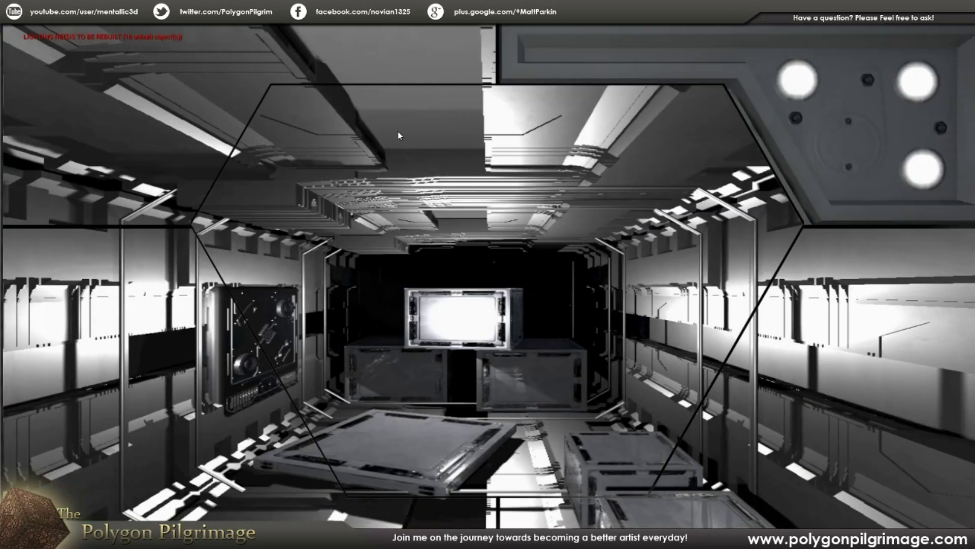
click(399, 136)
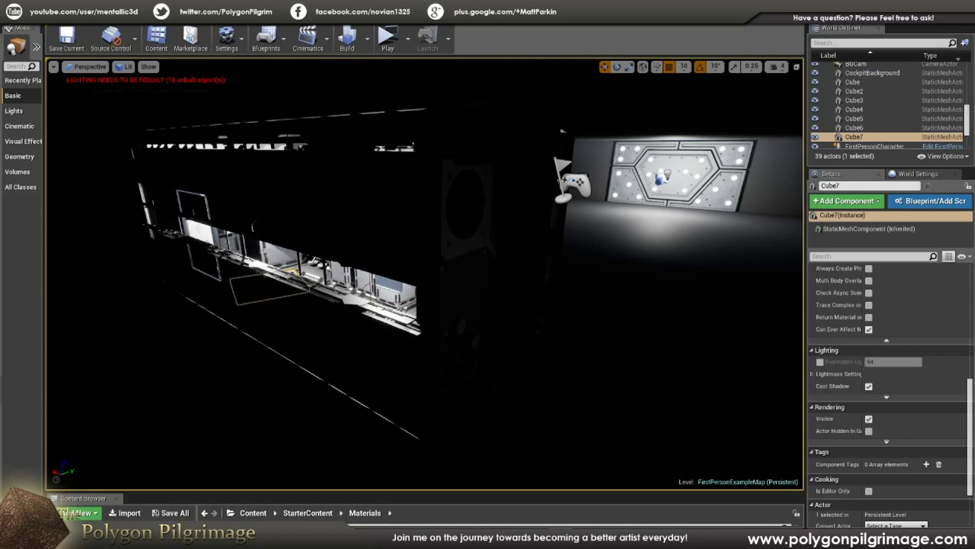
Examine the room's interior around the crates and the separate lit cockpit background panel in the level
key(f)
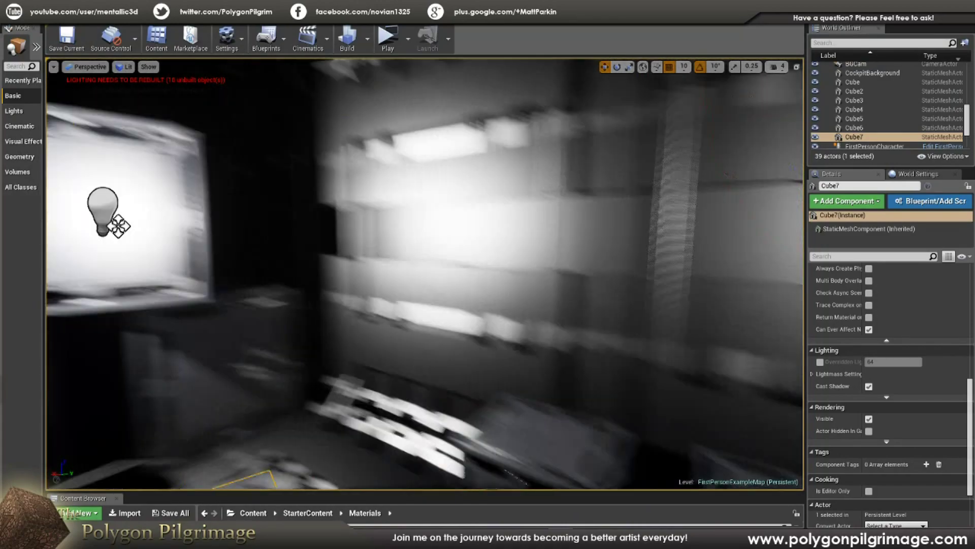
right_drag(425, 274, 261, 282)
key(f)
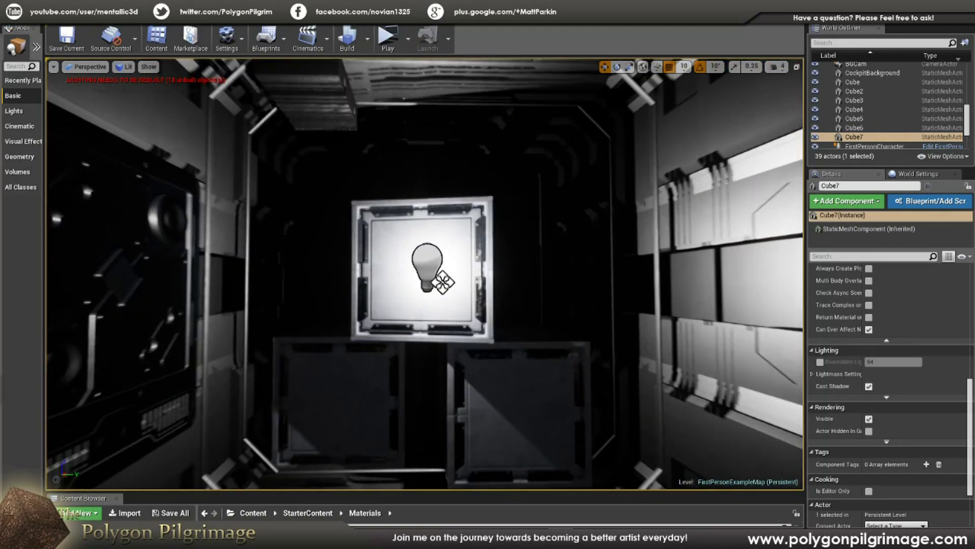
right_drag(425, 275, 465, 289)
right_drag(509, 228, 670, 234)
mouse_move(560, 280)
right_down()
mouse_move(528, 281)
mouse_move(561, 280)
right_up()
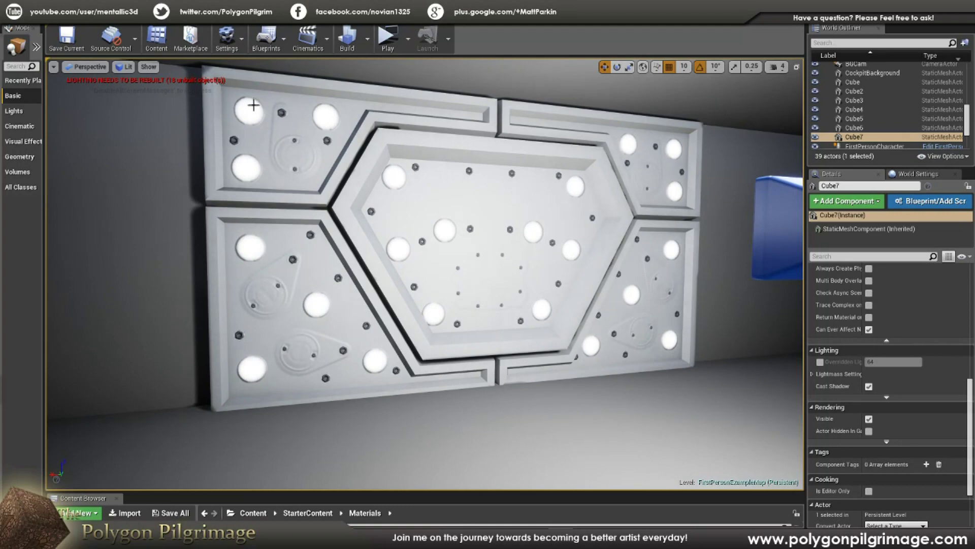
right_drag(253, 104, 528, 274)
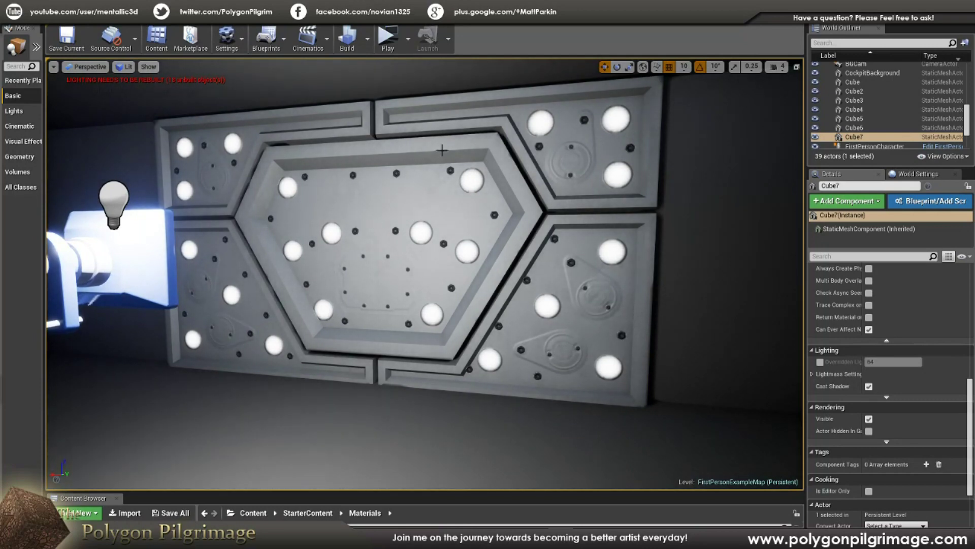
right_drag(544, 283, 447, 299)
key(w)
key(s)
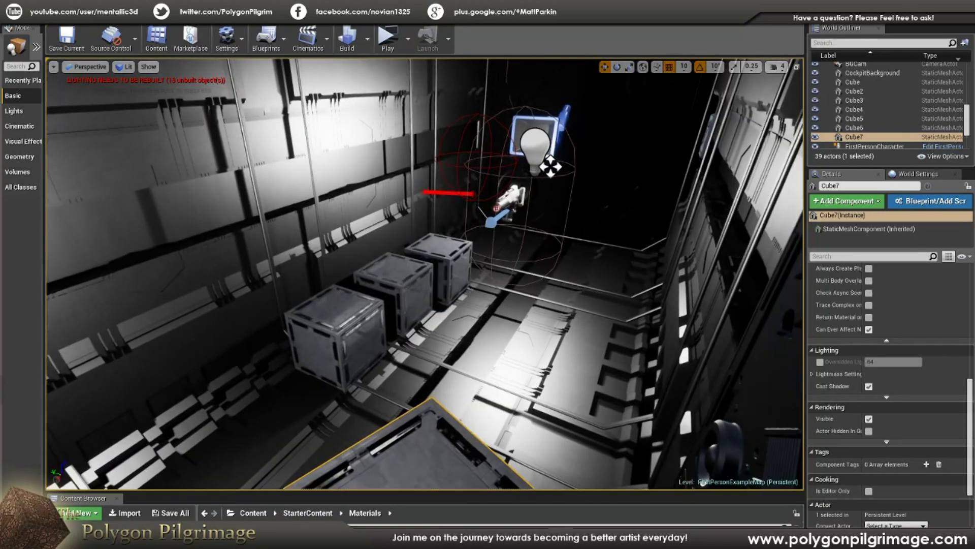
Select the first-person character in the room and open its blueprint to view its components
right_drag(540, 270, 519, 241)
key(w)
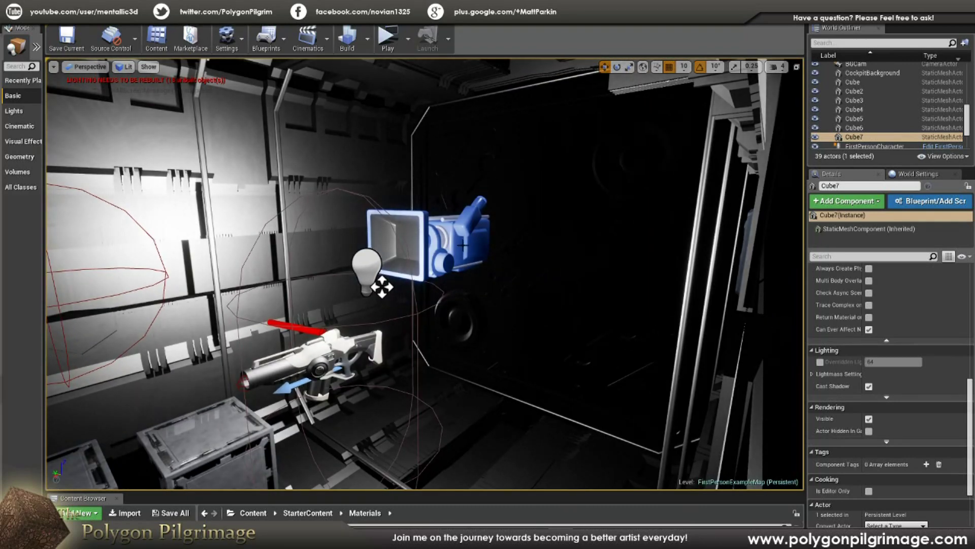
click(382, 287)
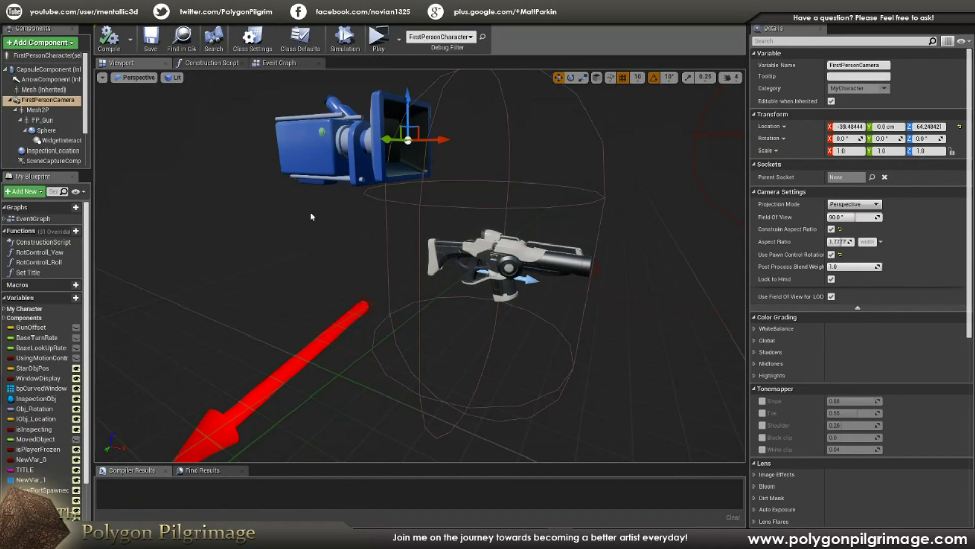
right_drag(462, 213, 437, 223)
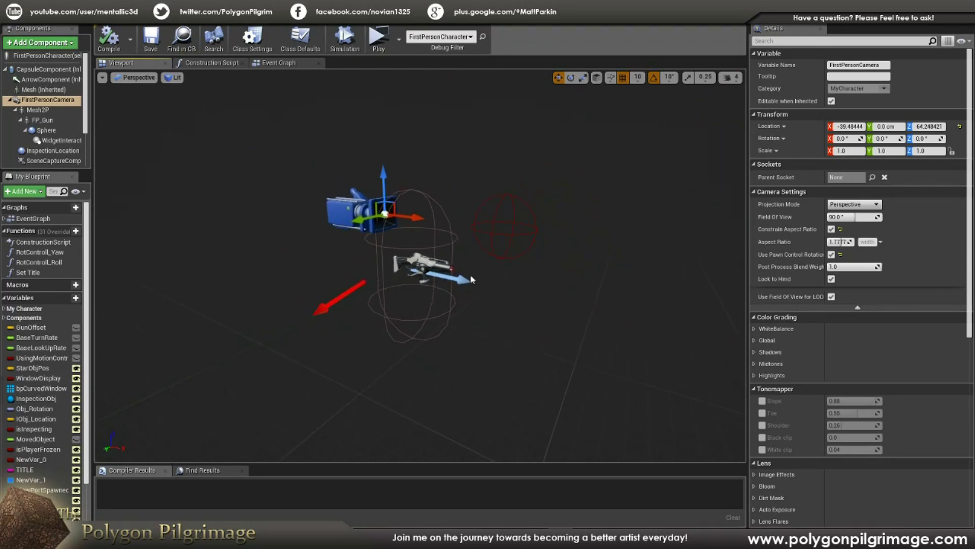
right_drag(447, 258, 447, 276)
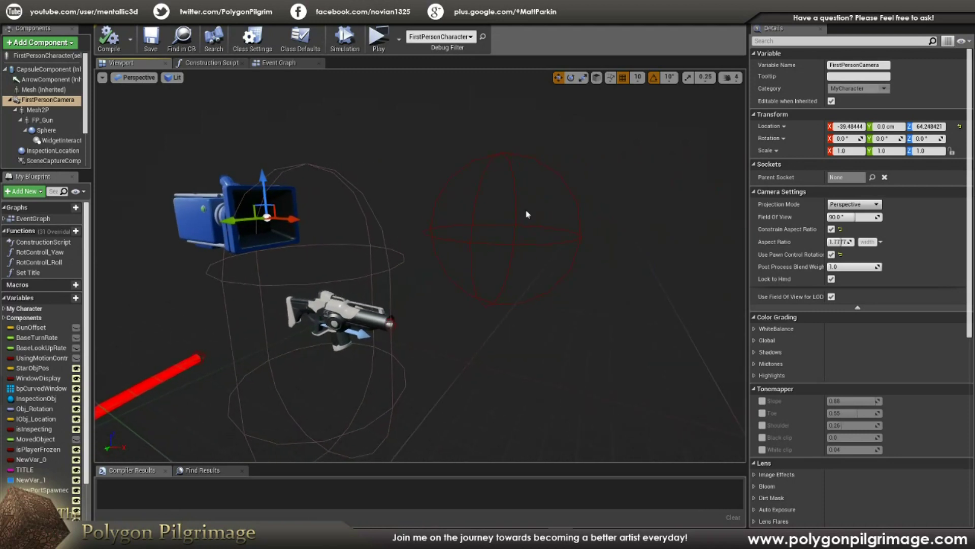
Inspect the InspectionLocation sphere and the FirstPersonCamera, and review the components attached to the camera
click(515, 208)
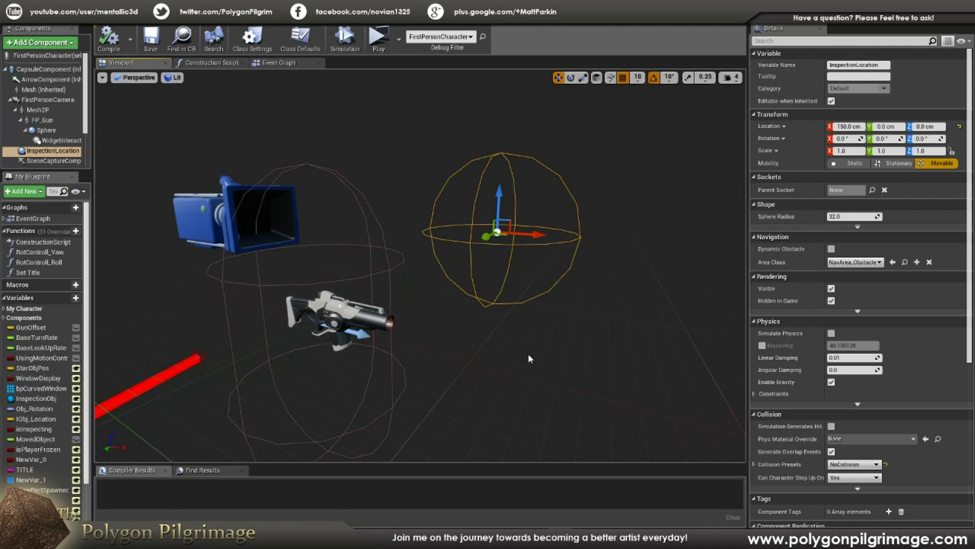
click(210, 213)
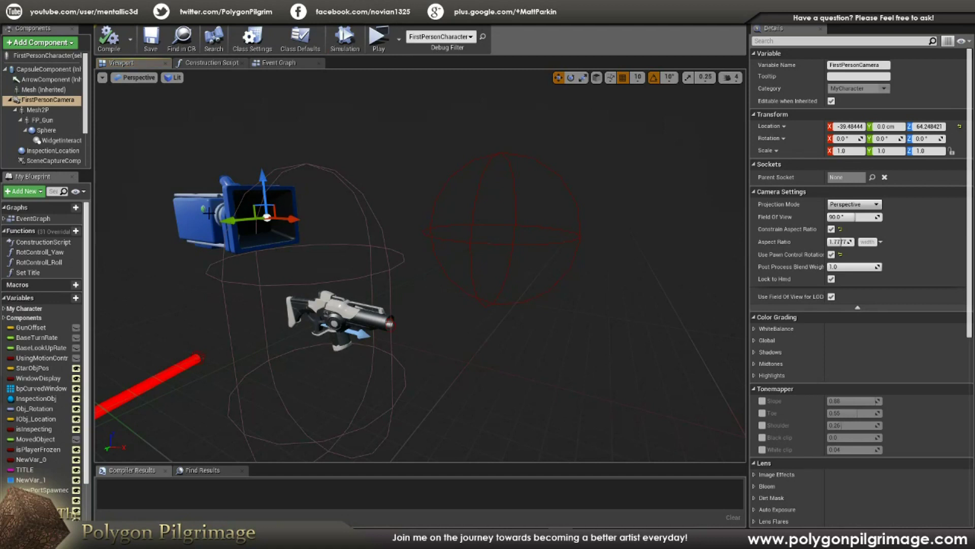
scroll(463, 302, down, 5)
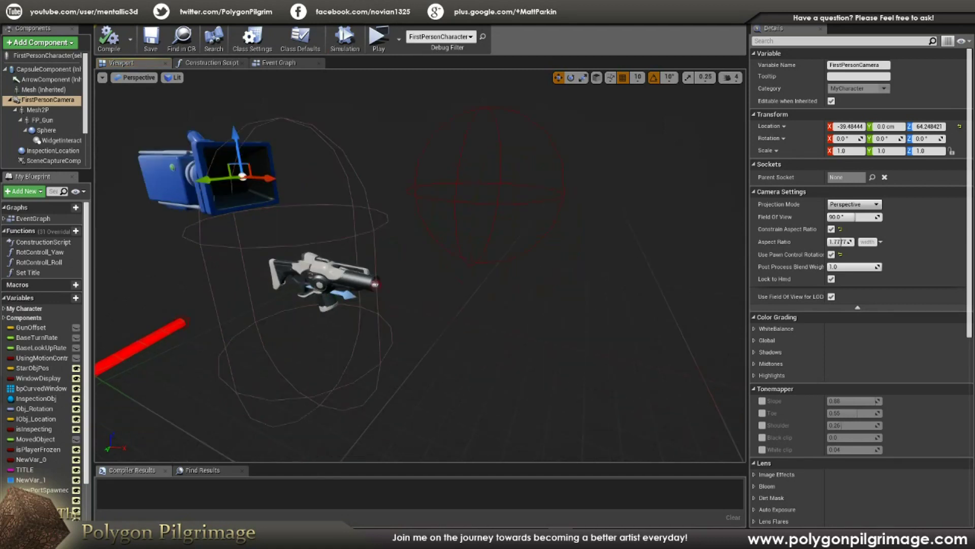
scroll(467, 310, up, 1)
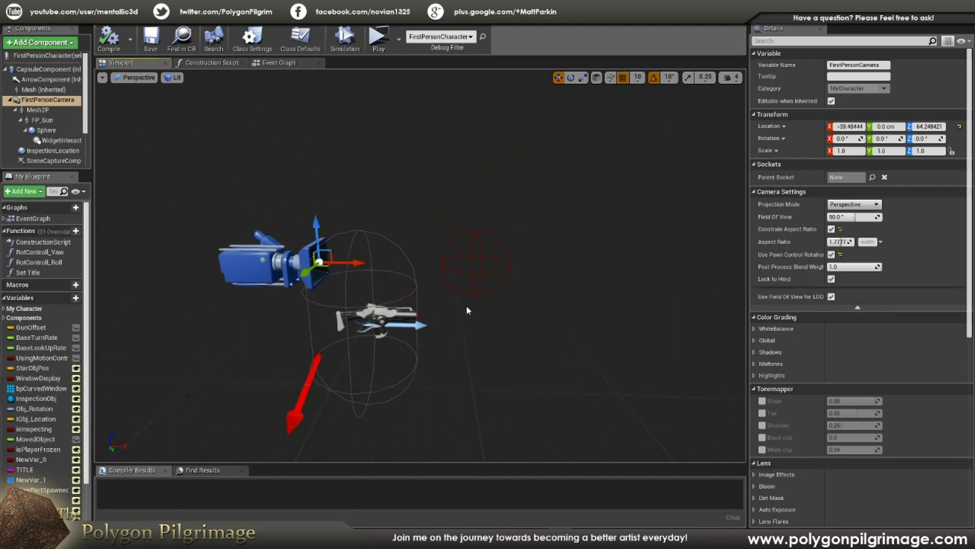
right_drag(485, 386, 462, 395)
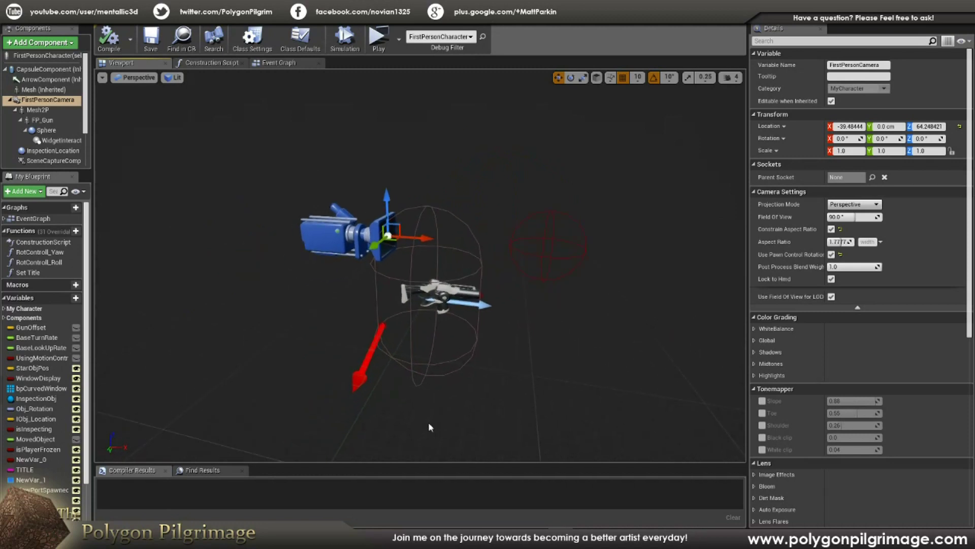
scroll(85, 117, down, 2)
scroll(85, 117, down, 2)
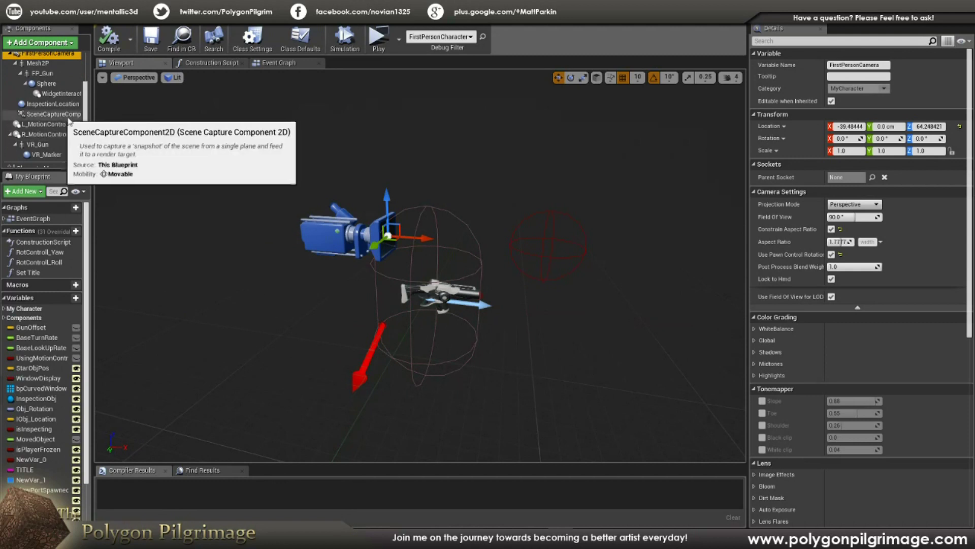
scroll(86, 100, up, 3)
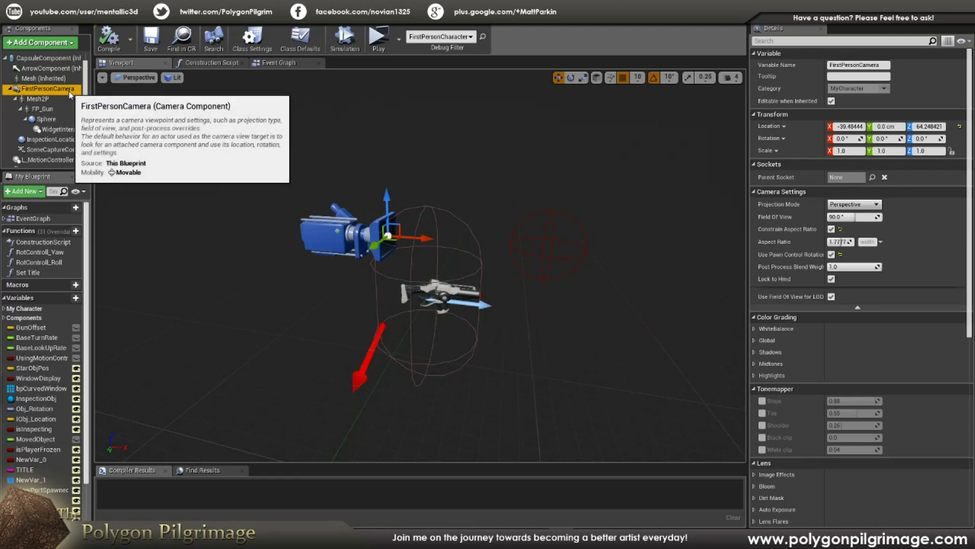
Search the addable component types for "2d" with the FirstPersonCamera selected, and close the list without adding anything
click(72, 45)
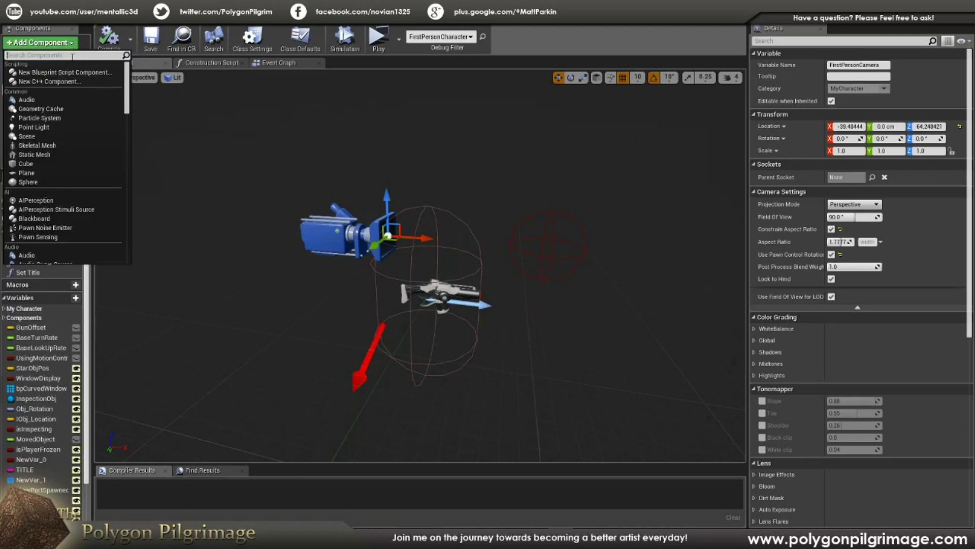
text(2d)
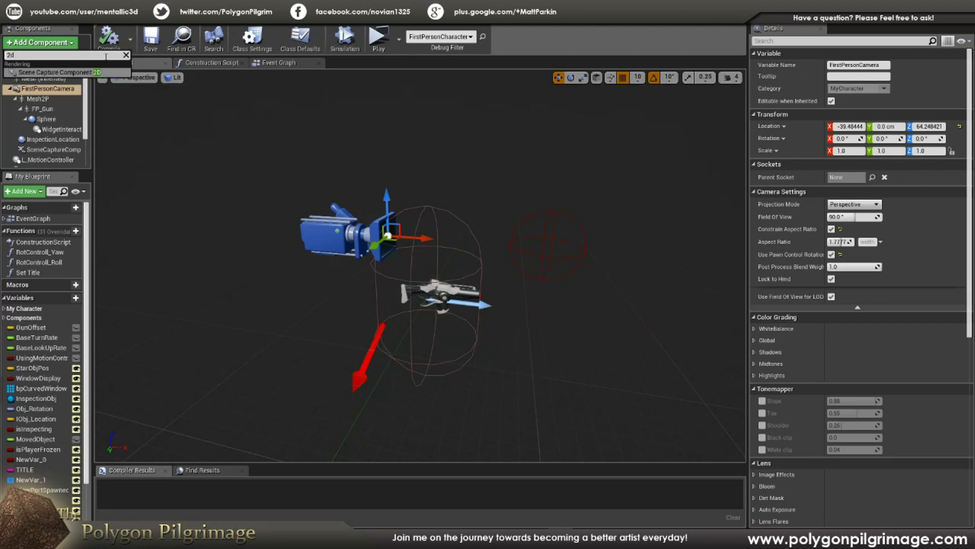
click(126, 55)
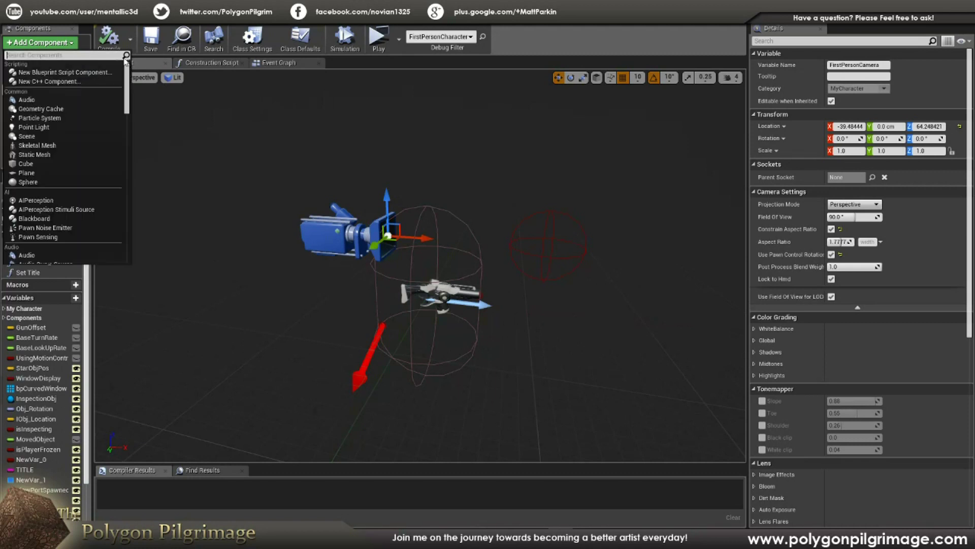
click(456, 191)
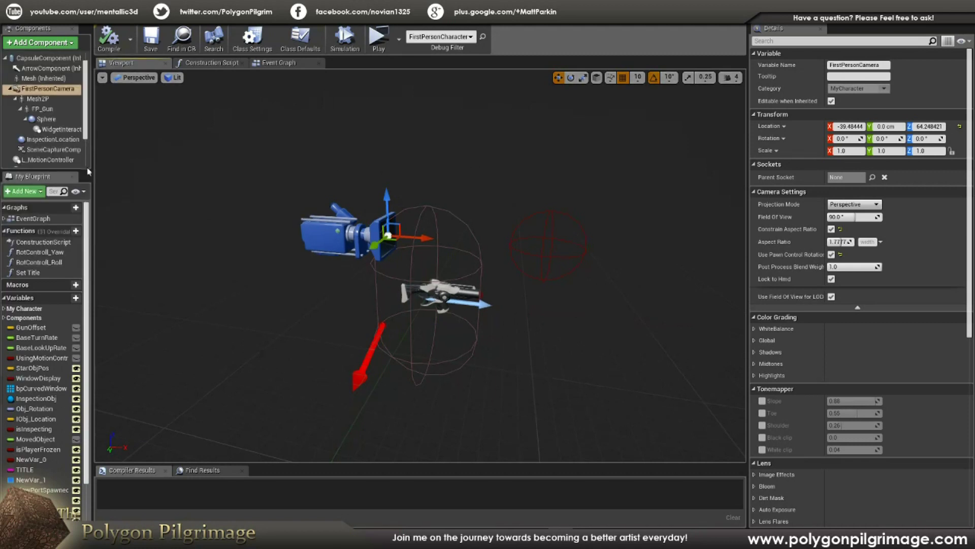
Select the SceneCaptureComponent2D and review its Texture Target and other Scene Capture settings
click(51, 149)
drag(971, 159, 971, 346)
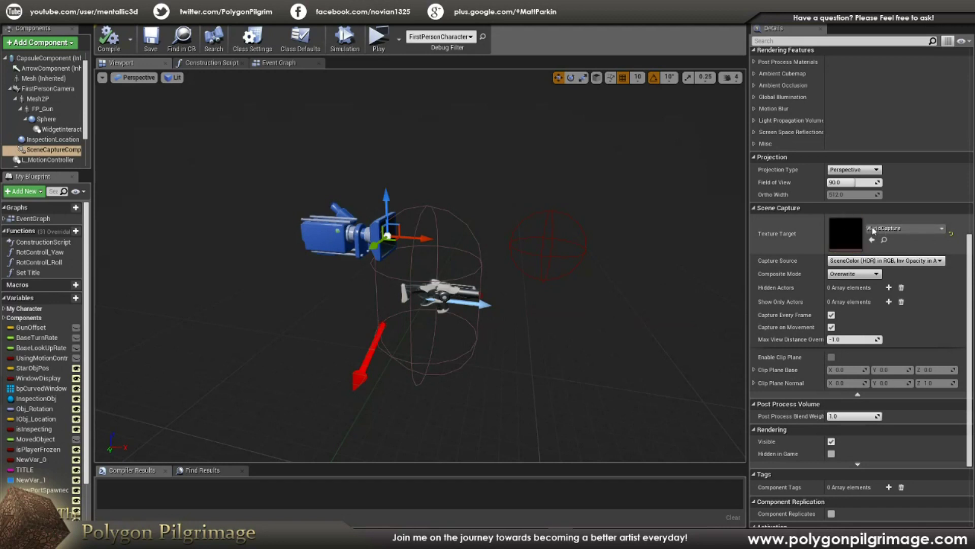
right_drag(331, 245, 396, 243)
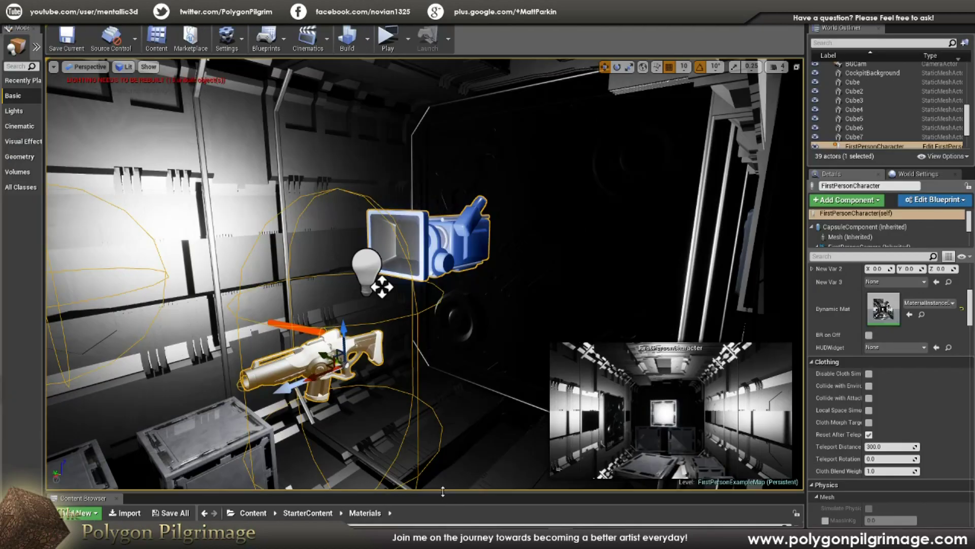
Return to the level editor, enlarge the Content Browser and select the WorldCapture render target in the TF2 folder
drag(443, 492, 314, 383)
click(253, 403)
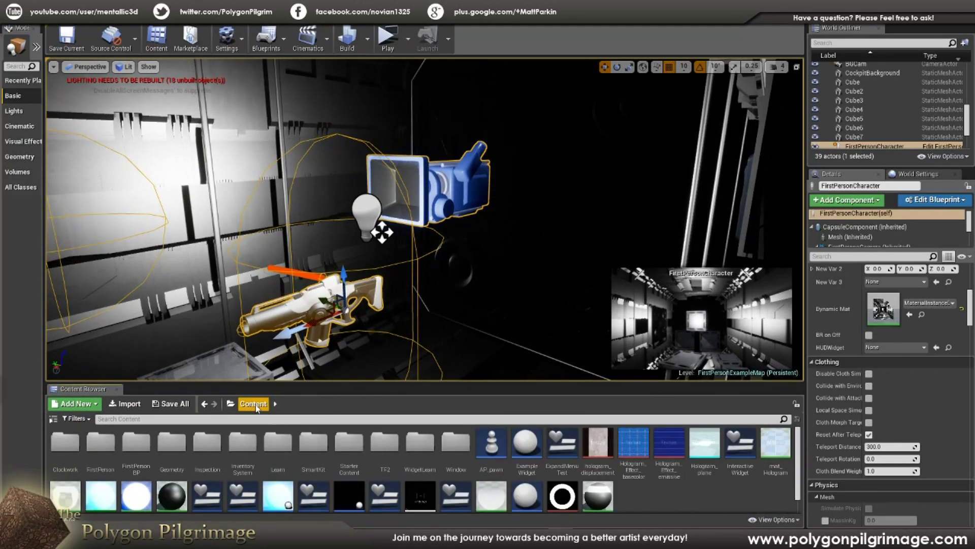
double_click(375, 443)
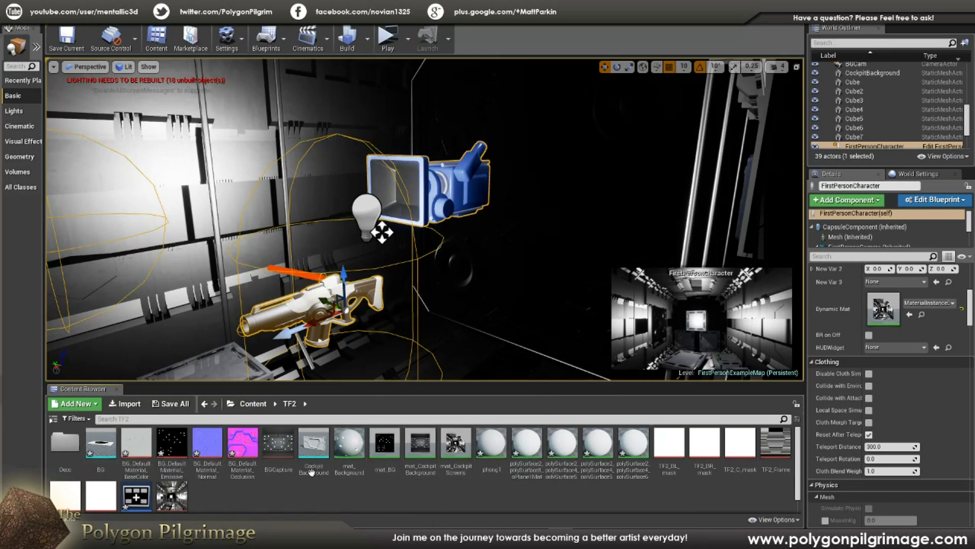
drag(330, 381, 329, 350)
click(173, 467)
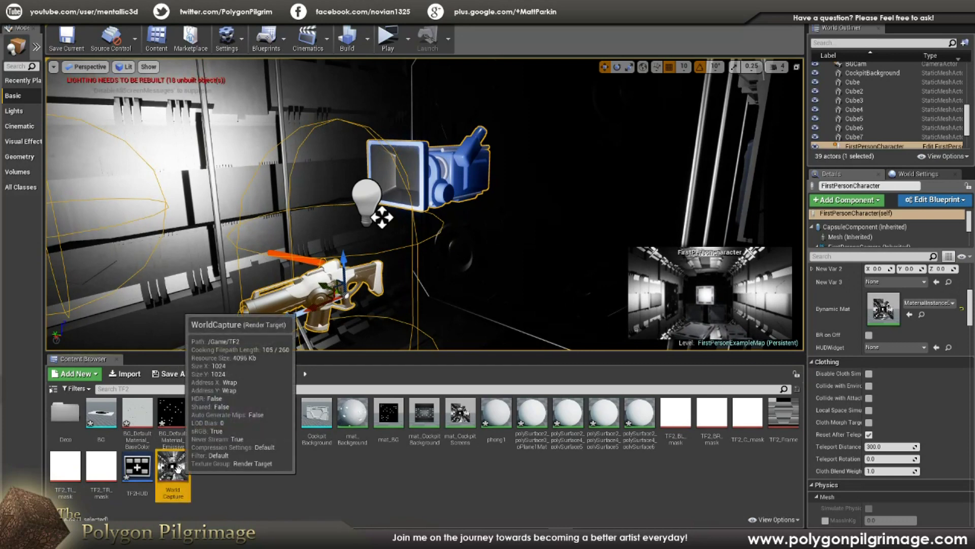
Locate the Render Target type among the creatable Materials & Textures assets, and dismiss the list without creating one
right_click(292, 470)
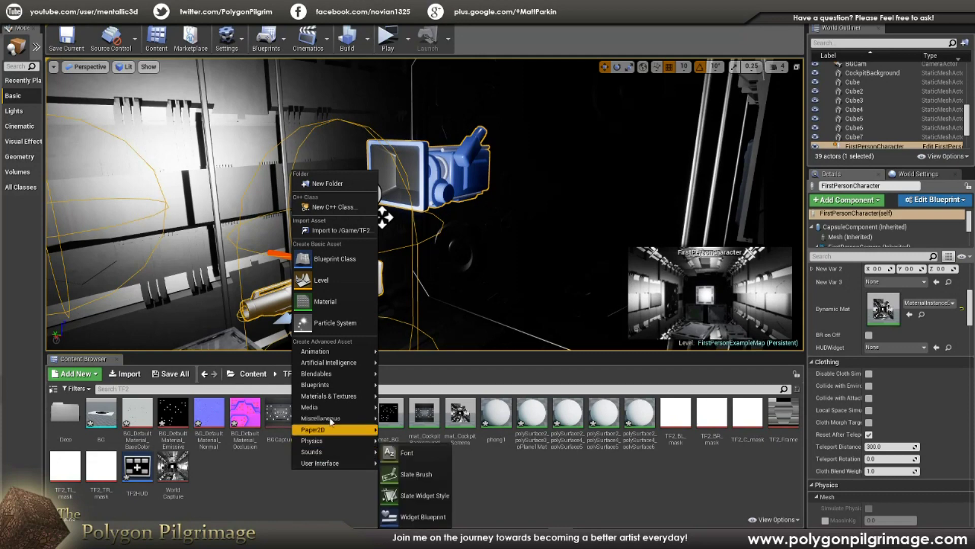
mouse_move(340, 412)
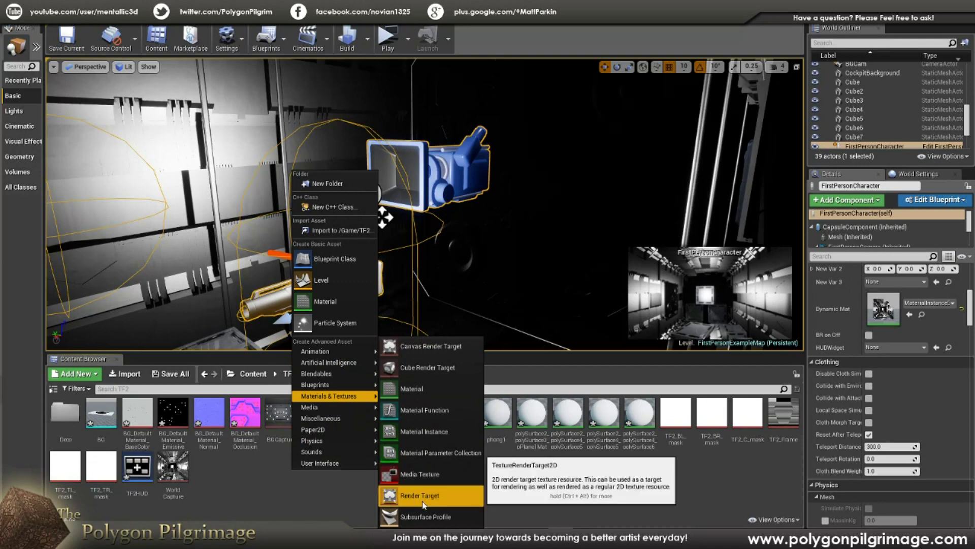
click(288, 498)
Review the WorldCapture render target and the placed character's details, and return to the FirstPersonCharacter blueprint
click(172, 470)
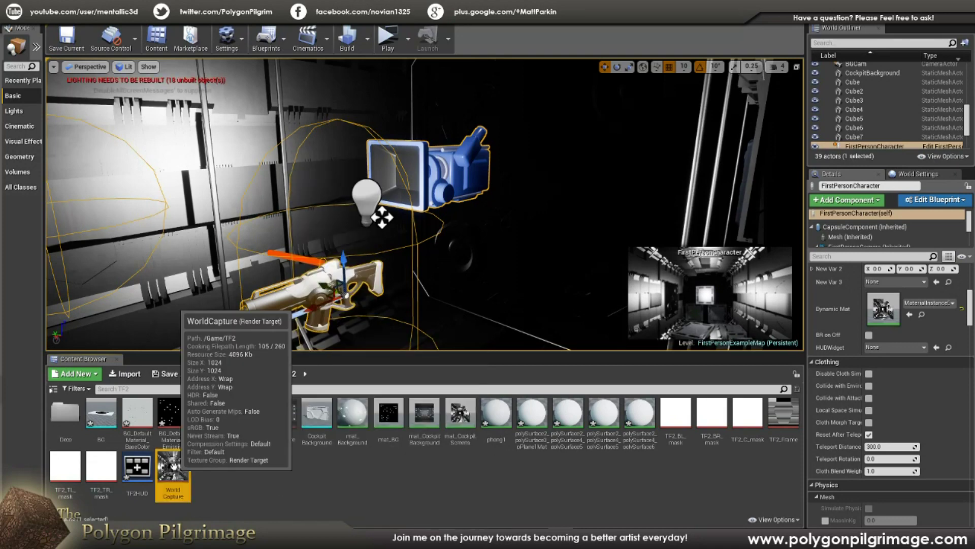
click(970, 304)
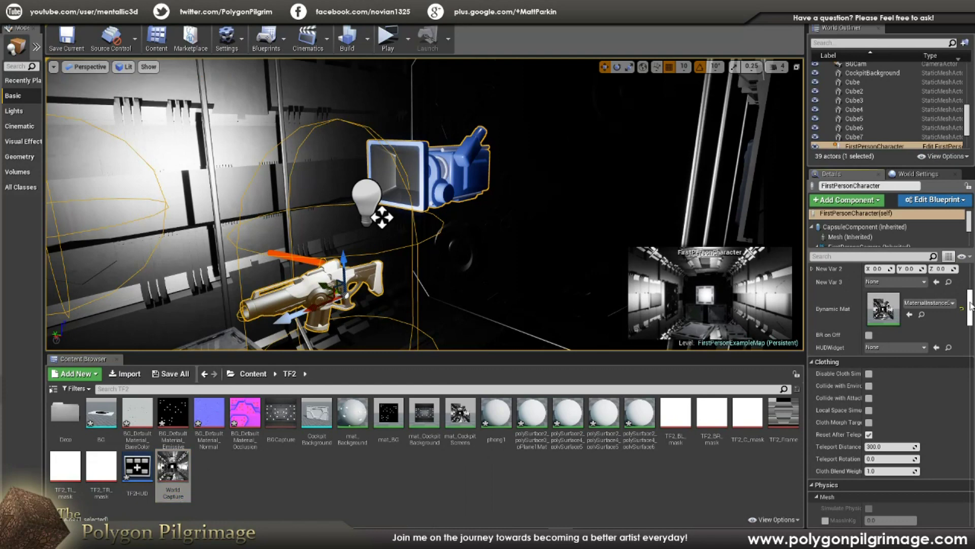
drag(970, 305, 972, 277)
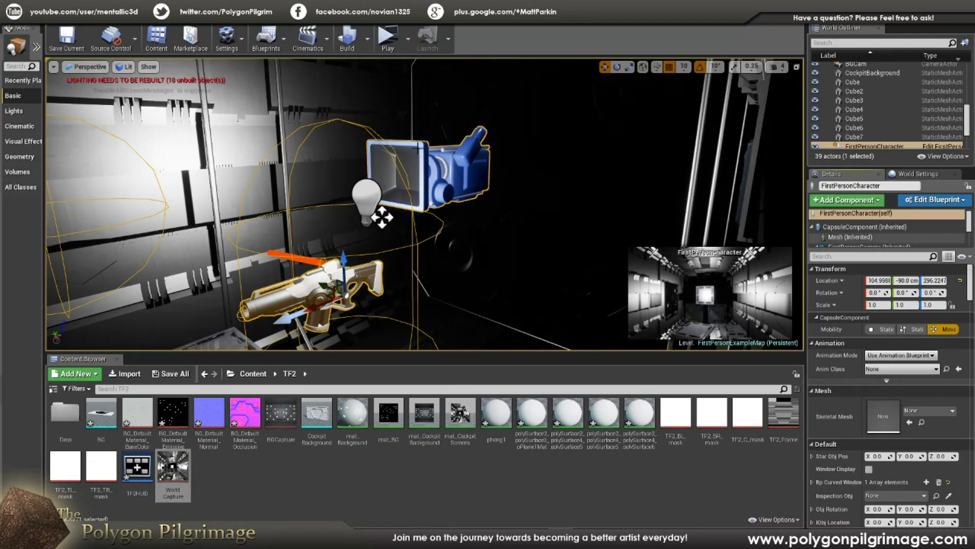
click(224, 14)
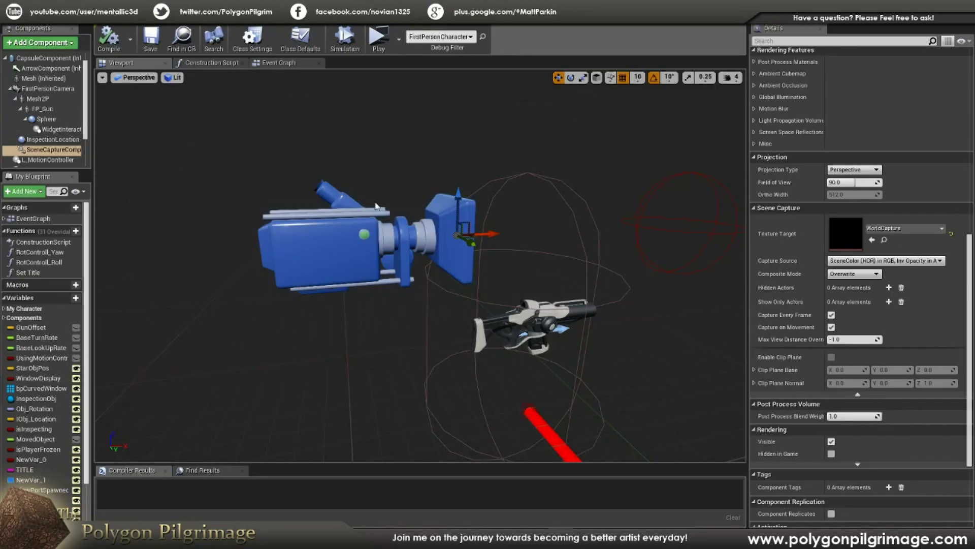
Apply the WorldCapture render target from the TF2 folder to the character's SceneCaptureComponent2D Texture Target, and return to the level editor
click(123, 15)
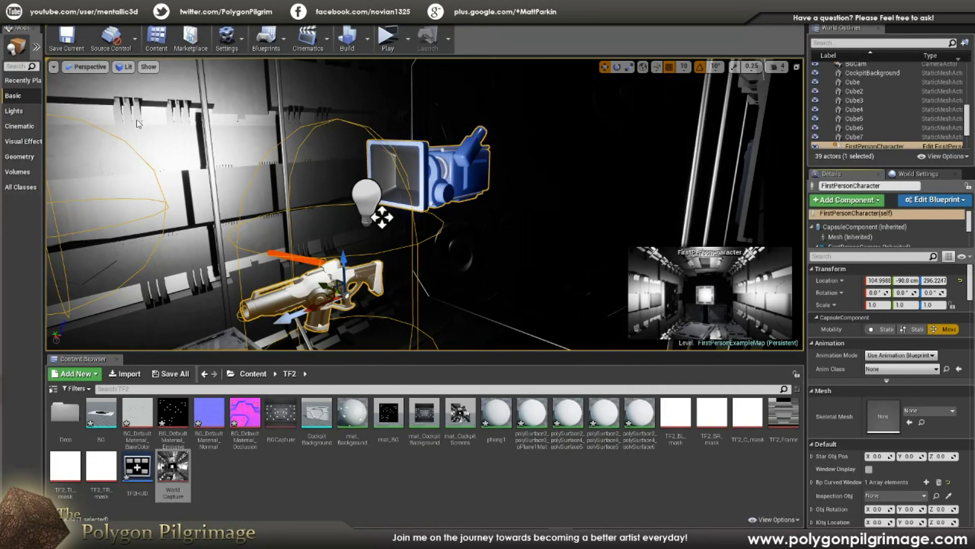
drag(172, 470, 79, 2)
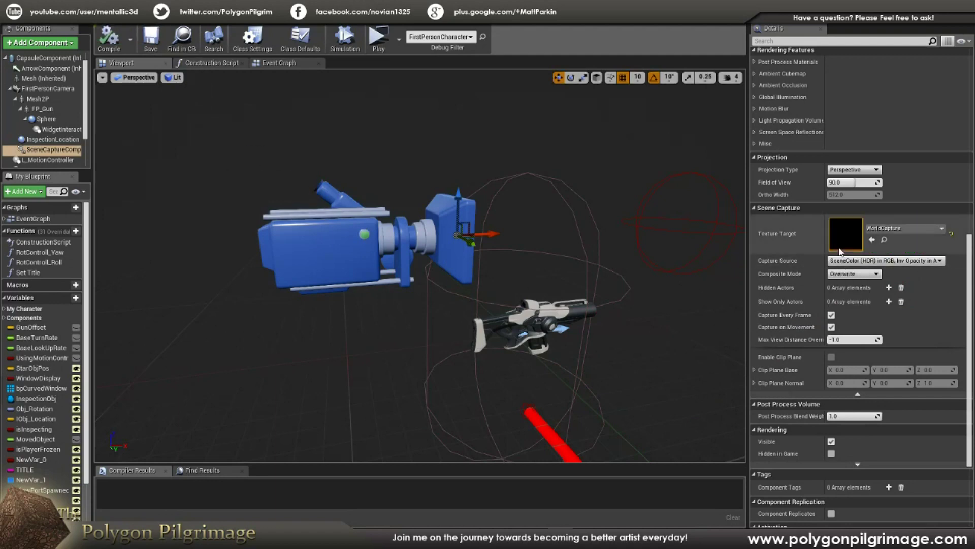
click(79, 4)
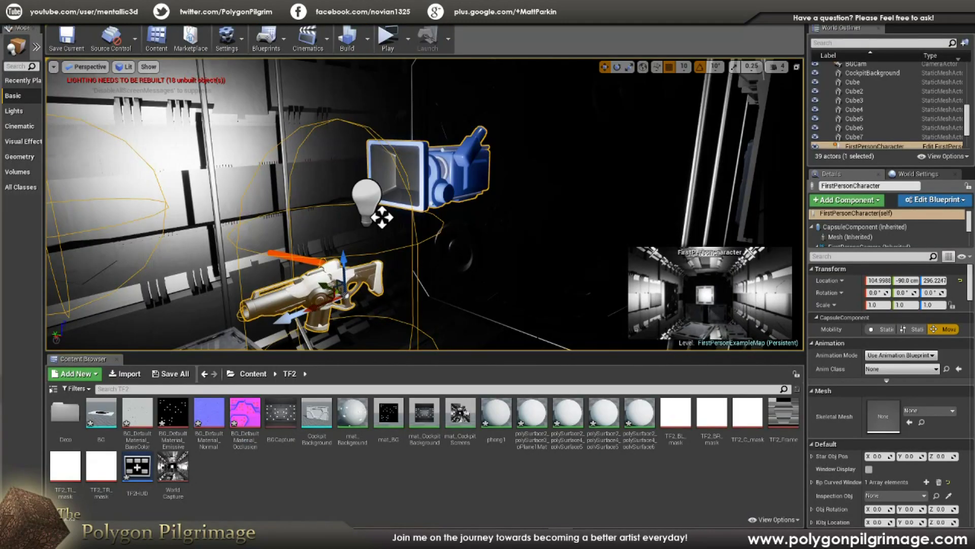
Select the BGCam camera facing the illuminated background panel and review its camera details
right_drag(382, 216, 241, 193)
key(w)
click(534, 240)
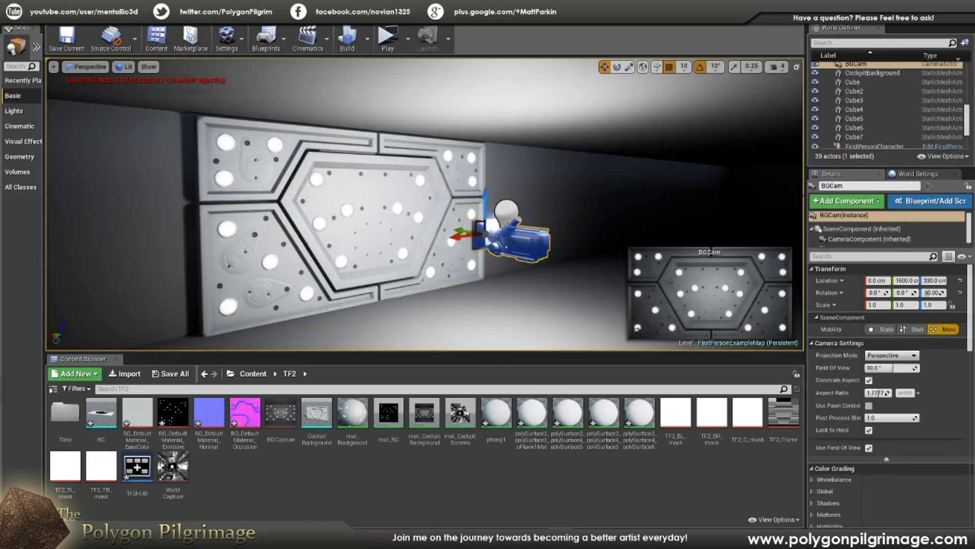
scroll(970, 118, up, 2)
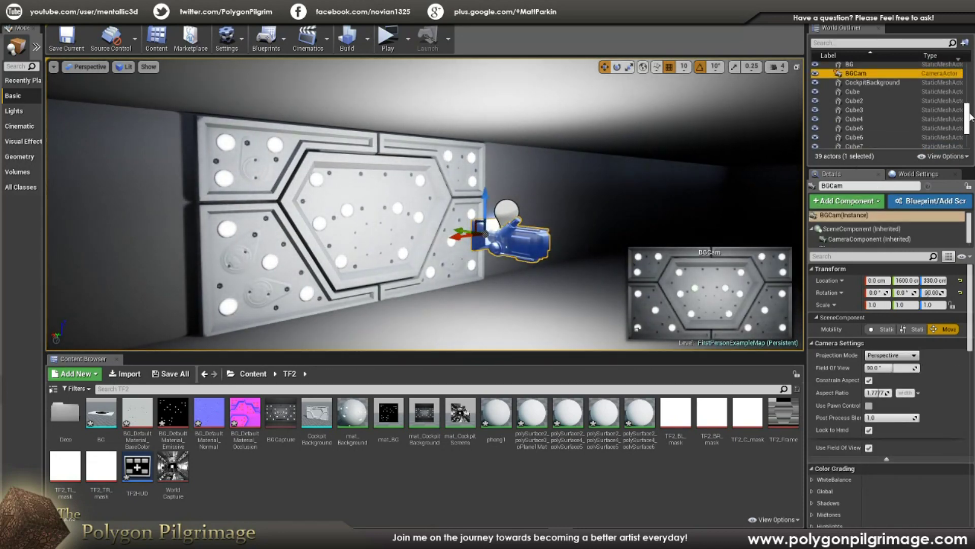
drag(965, 332, 972, 373)
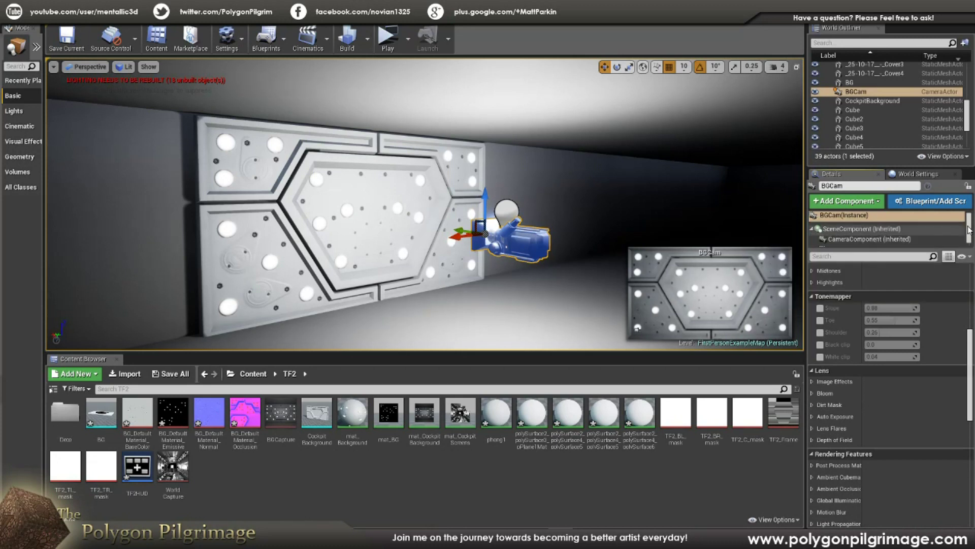
Select BGCam's SceneCaptureComponent2D and examine its Texture Target and other Scene Capture settings
scroll(886, 236, down, 1)
click(884, 243)
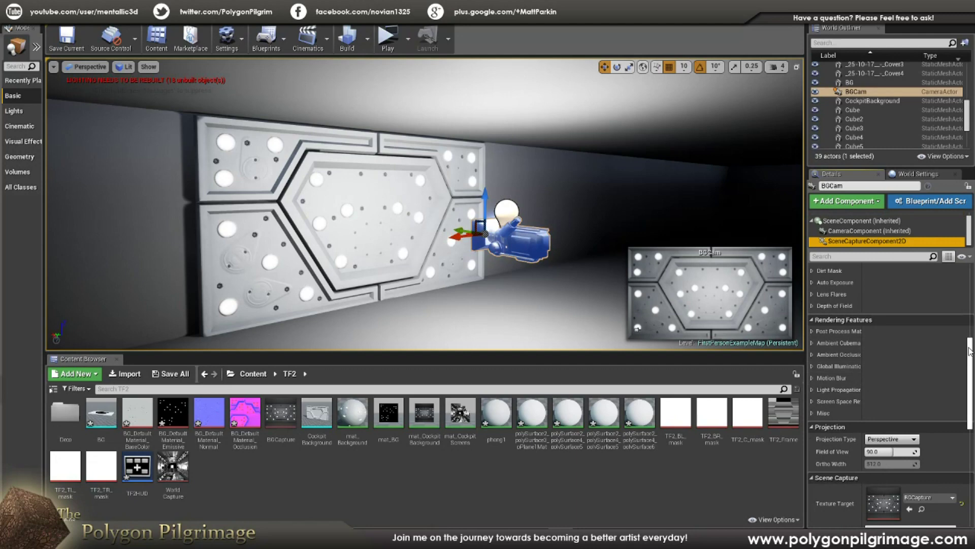
scroll(929, 338, down, 3)
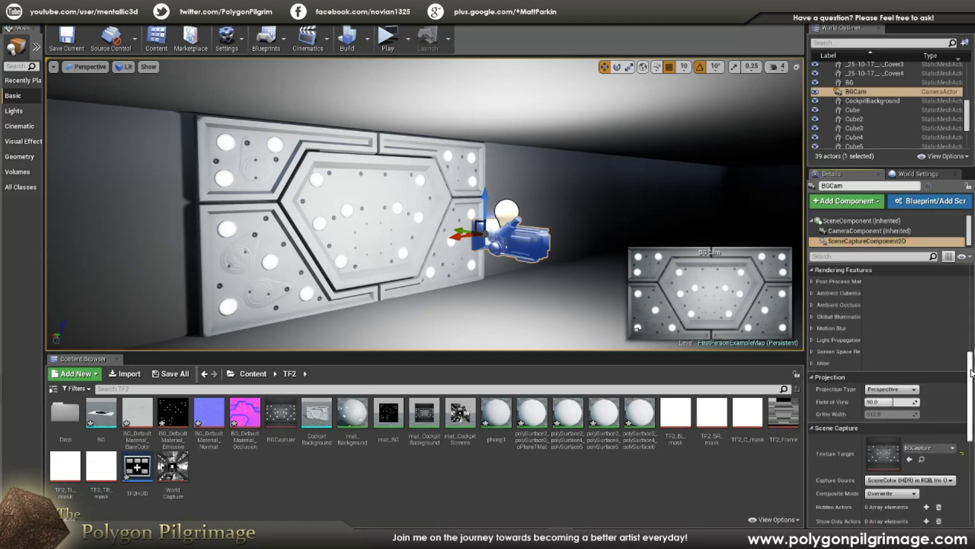
Check the WorldCapture and BGCapture render targets in the TF2 folder, and clear the selection
click(172, 473)
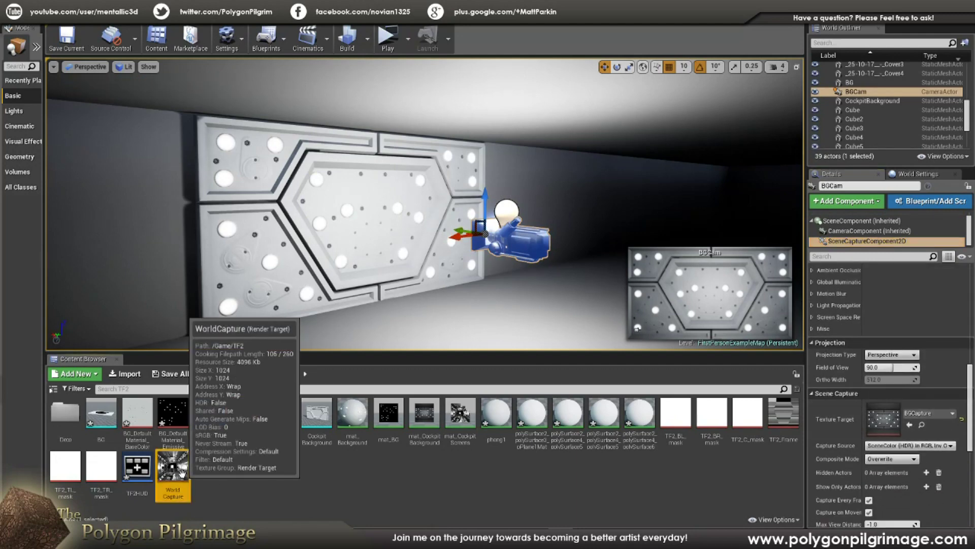
click(274, 489)
click(281, 422)
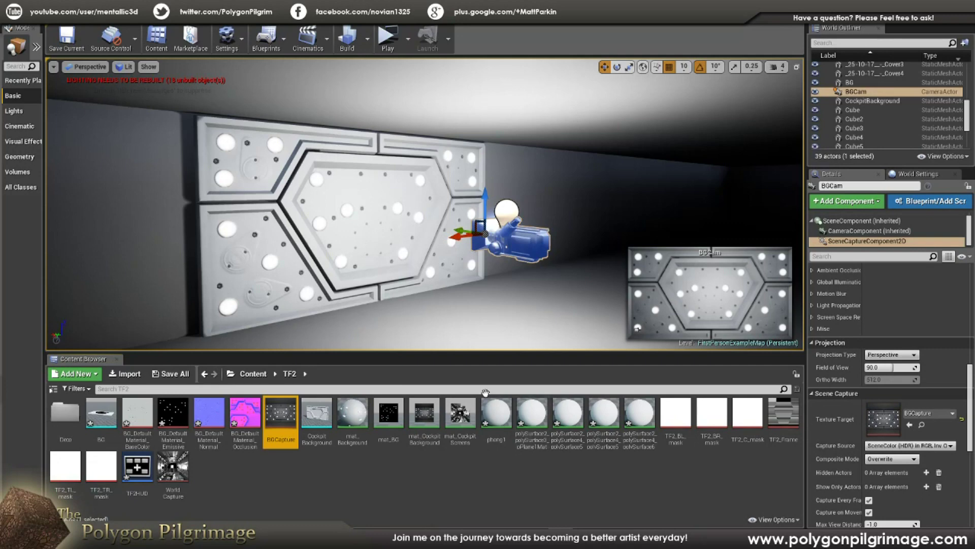
click(361, 474)
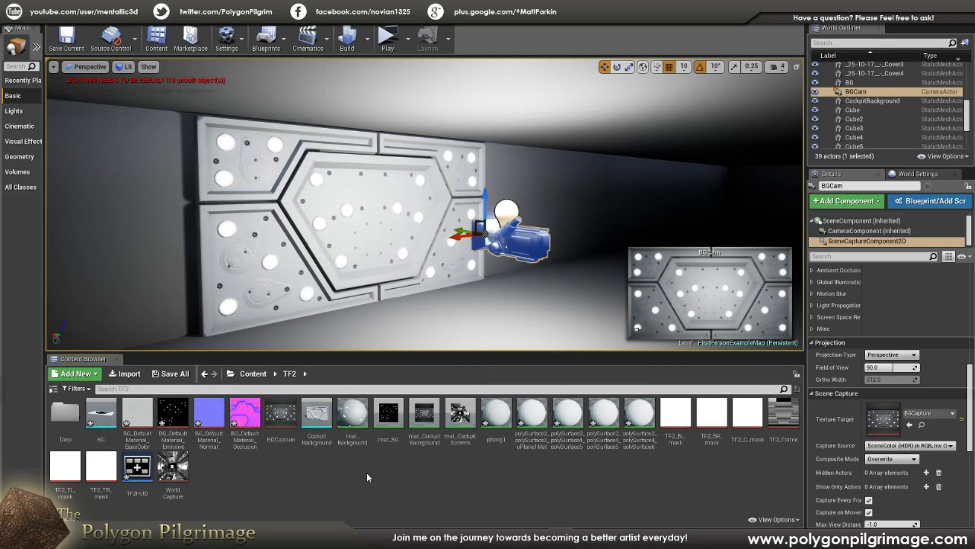
right_click(367, 471)
mouse_move(396, 355)
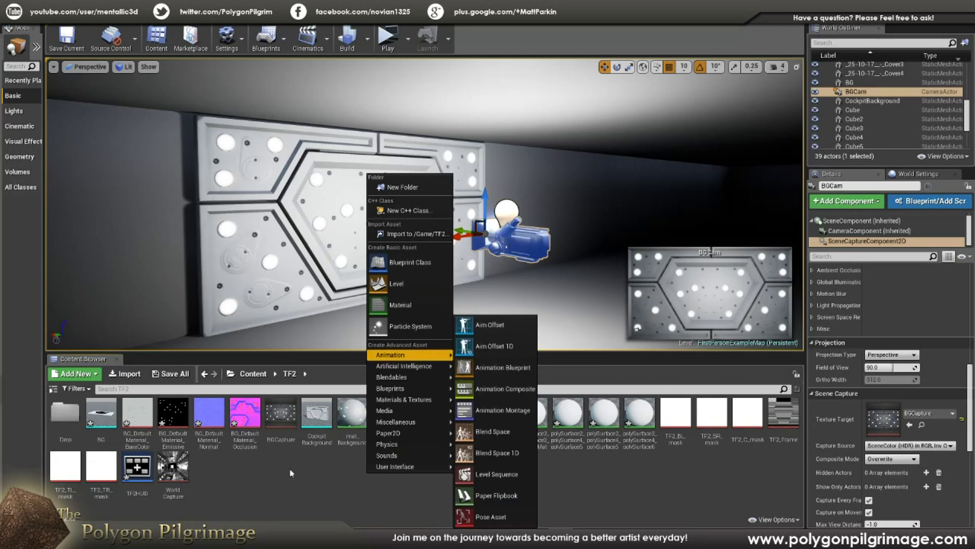
click(291, 472)
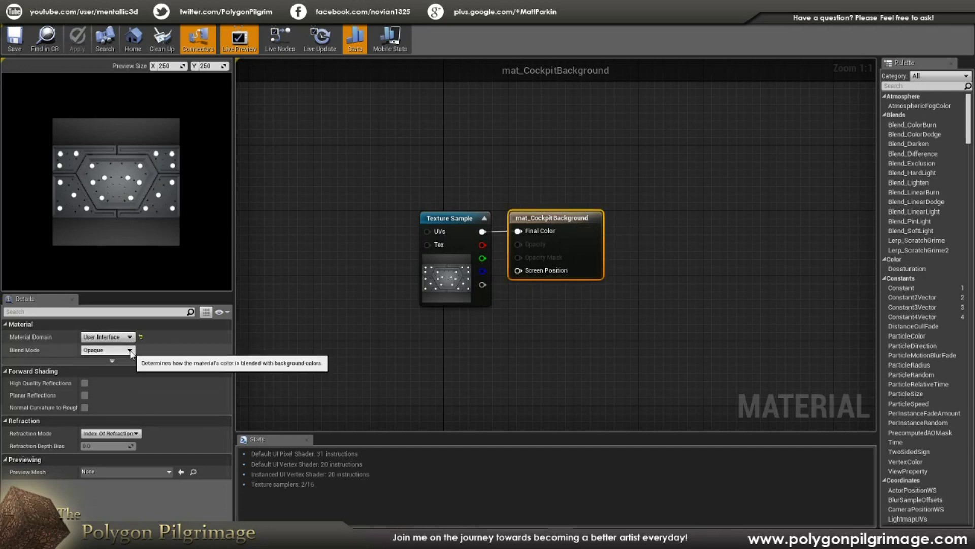
Examine the mat_CockpitBackground material's domain and blend settings and the texture used by its Texture Sample node
click(354, 212)
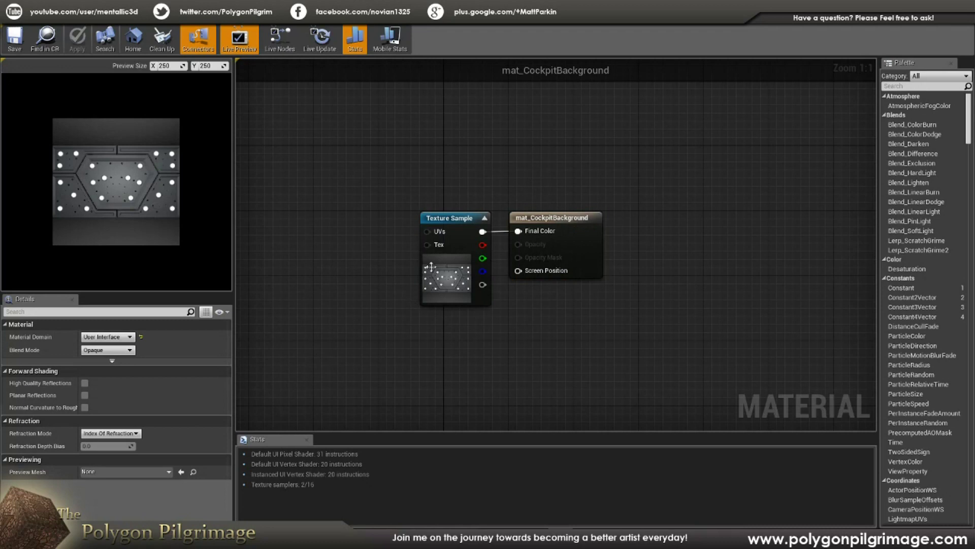
click(460, 291)
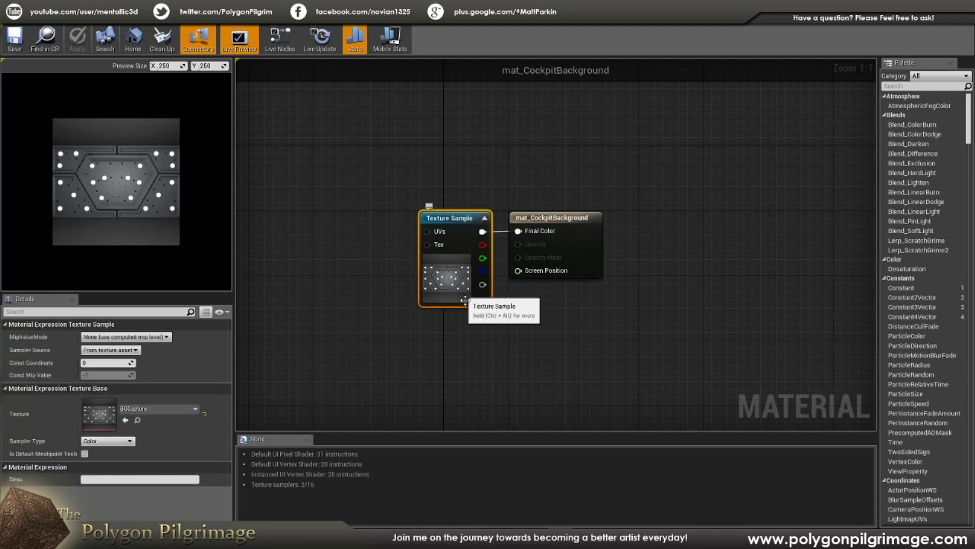
click(390, 299)
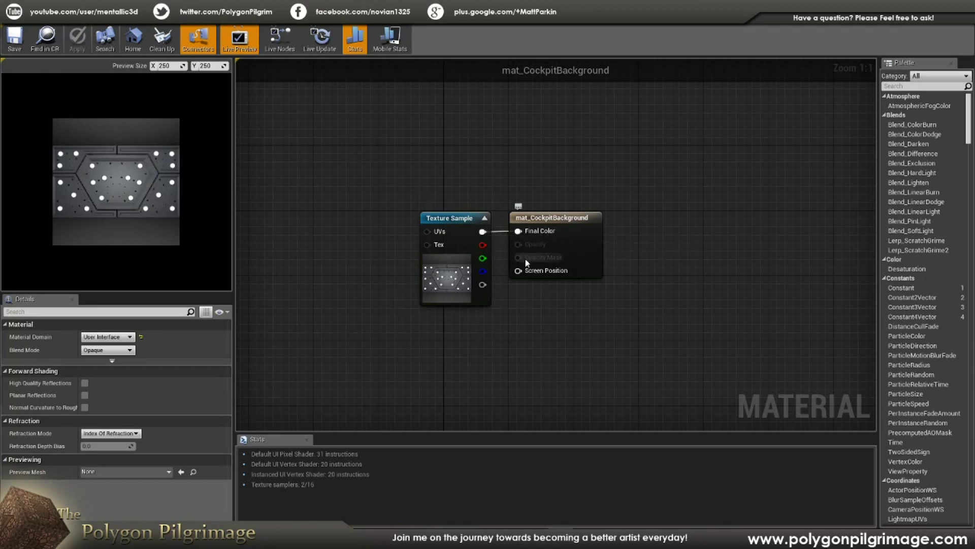
scroll(101, 182, up, 4)
scroll(101, 182, up, 2)
scroll(168, 234, down, 1)
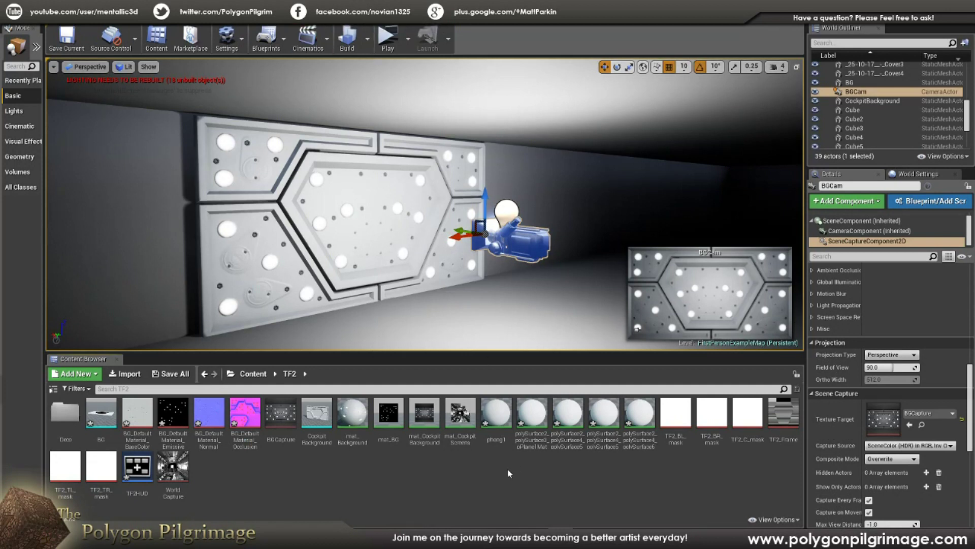
Open the mat_CockpitScreens material and inspect the Texture Sample node feeding its Final Color input
click(460, 424)
double_click(461, 419)
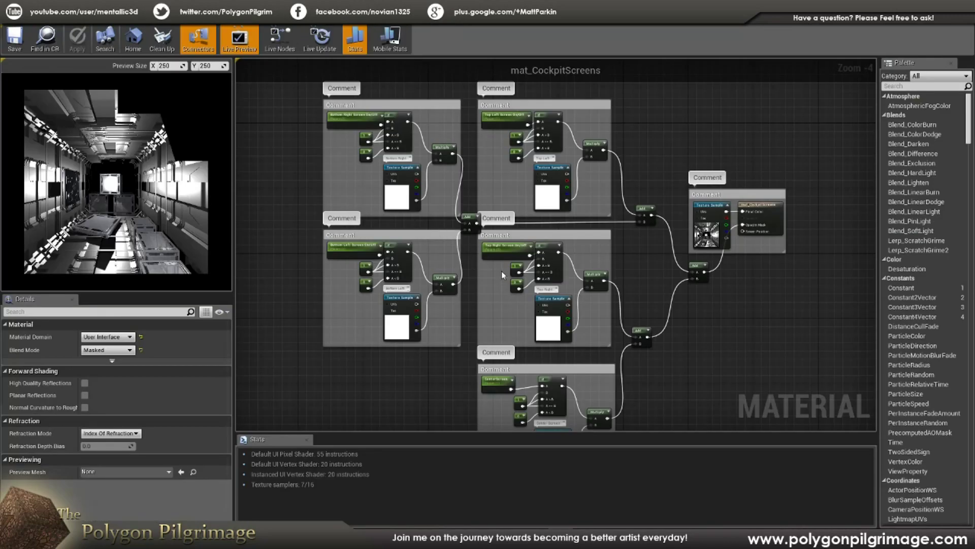
right_drag(669, 197, 651, 222)
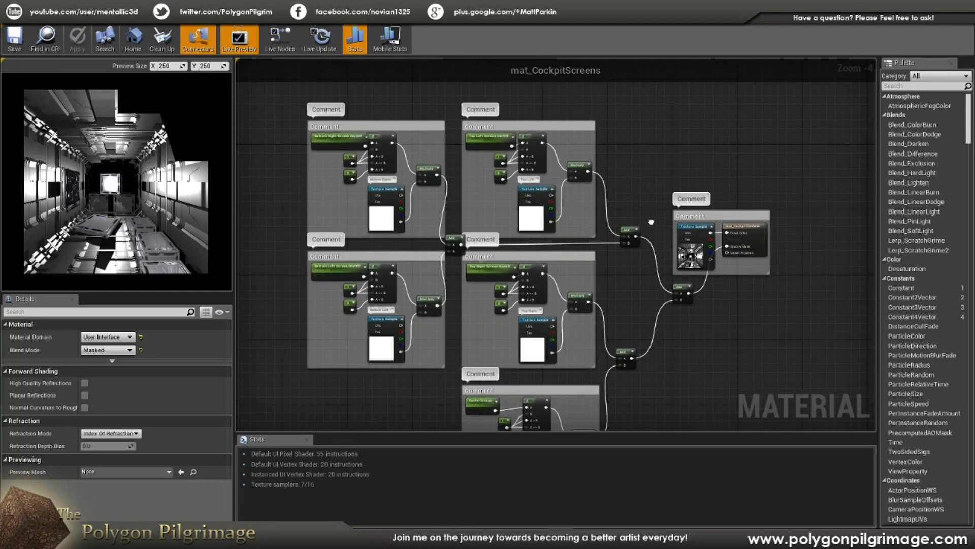
right_drag(652, 191, 647, 146)
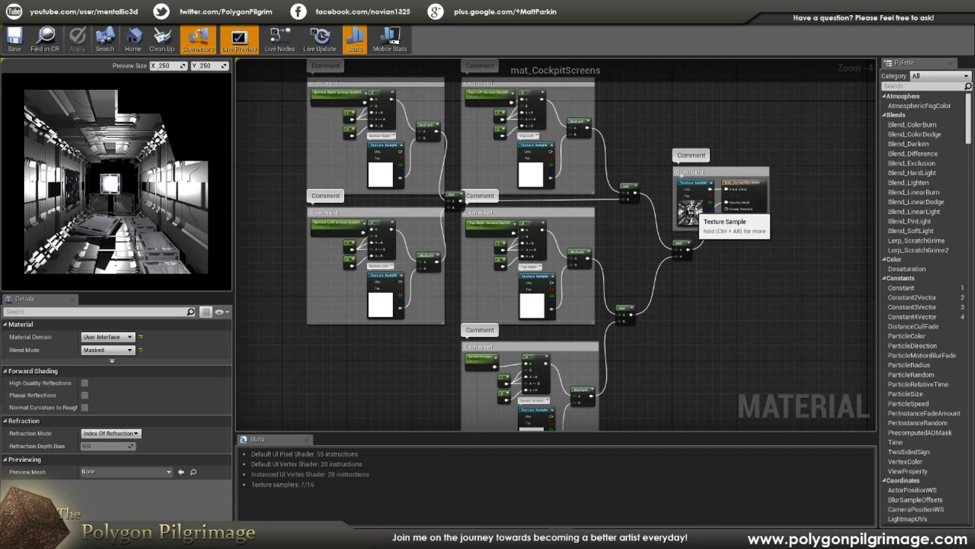
click(692, 209)
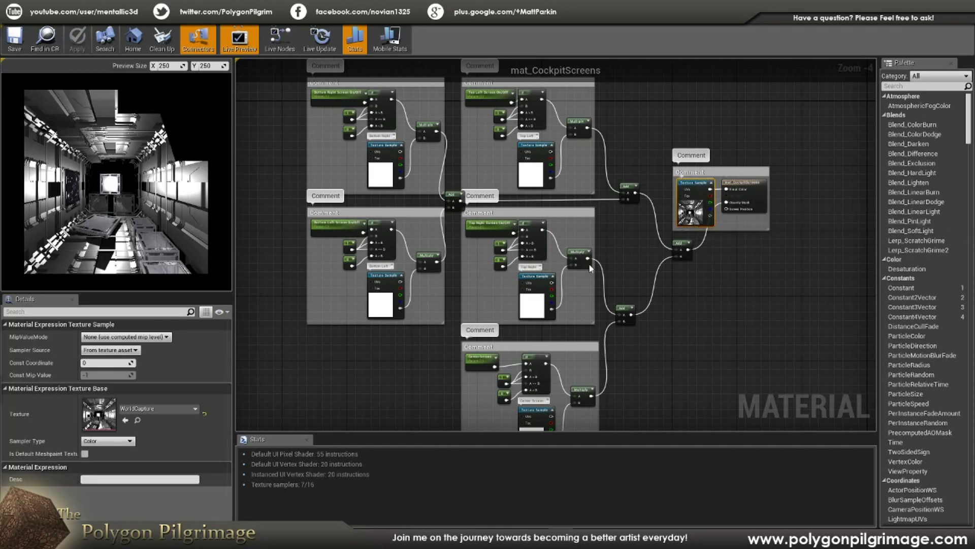
click(709, 282)
Examine how the individual screen on/off mask networks combine into the Opacity Mask of mat_CockpitScreens
scroll(645, 173, up, 2)
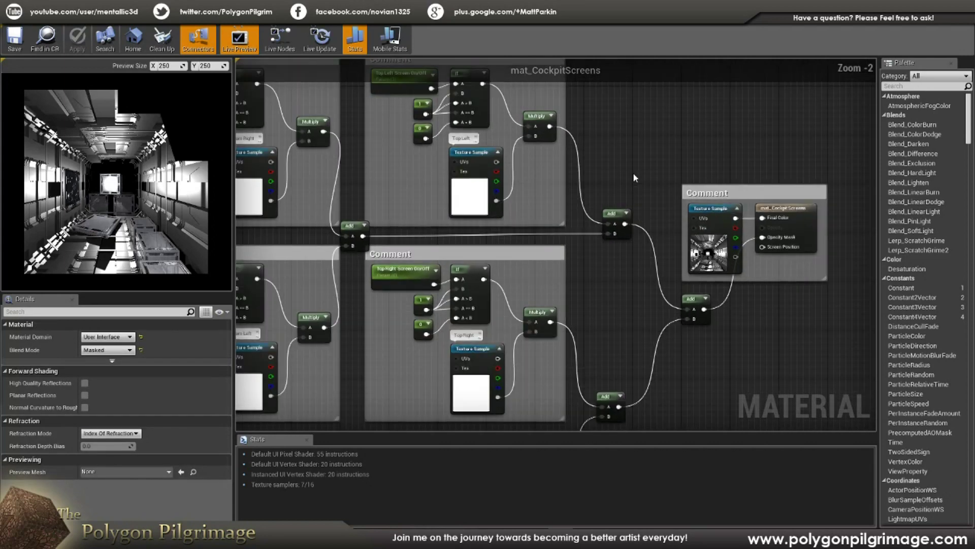
scroll(633, 172, down, 3)
scroll(628, 166, up, 2)
right_drag(628, 166, 695, 177)
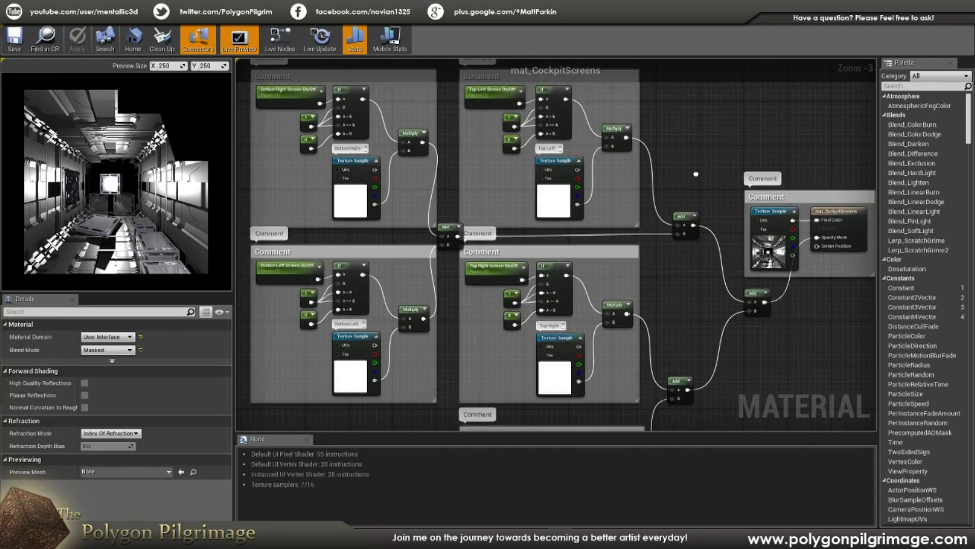
scroll(695, 176, down, 1)
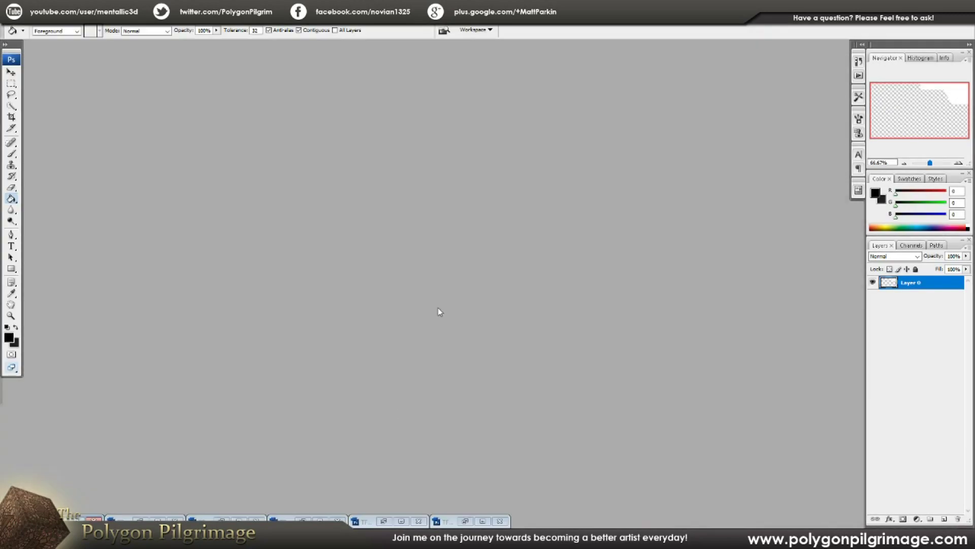
Switch to Photoshop and restore the six minimized TF2 screen mask and frame images
click(466, 521)
click(384, 521)
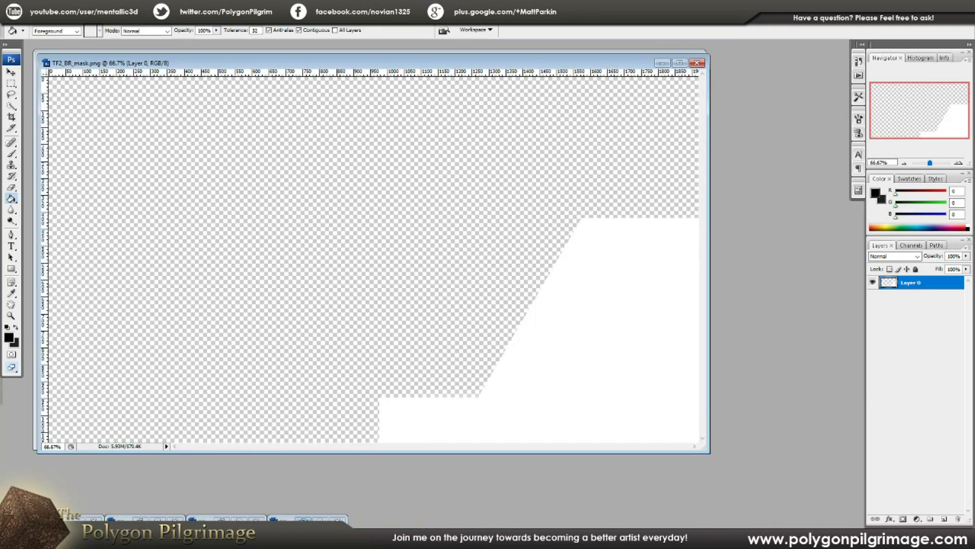
click(307, 519)
click(226, 519)
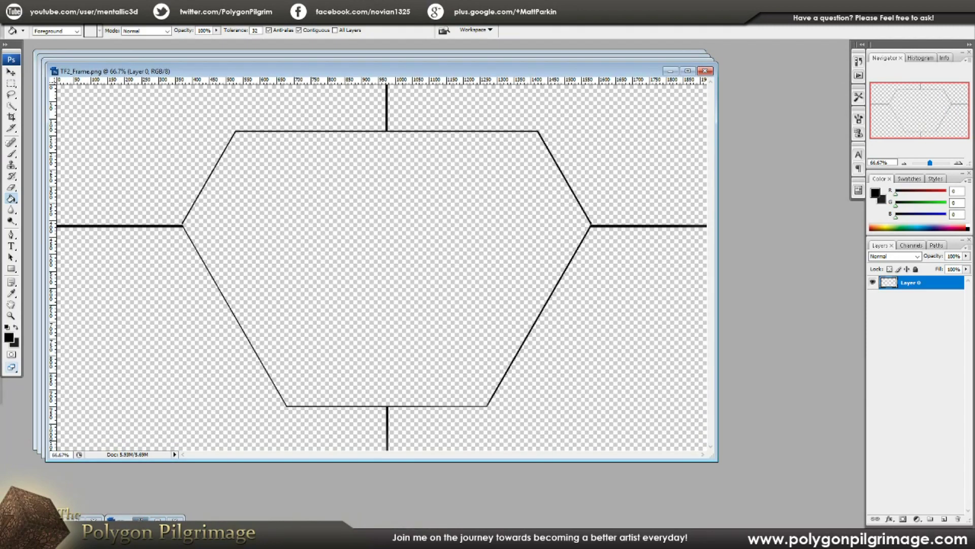
click(141, 520)
click(60, 520)
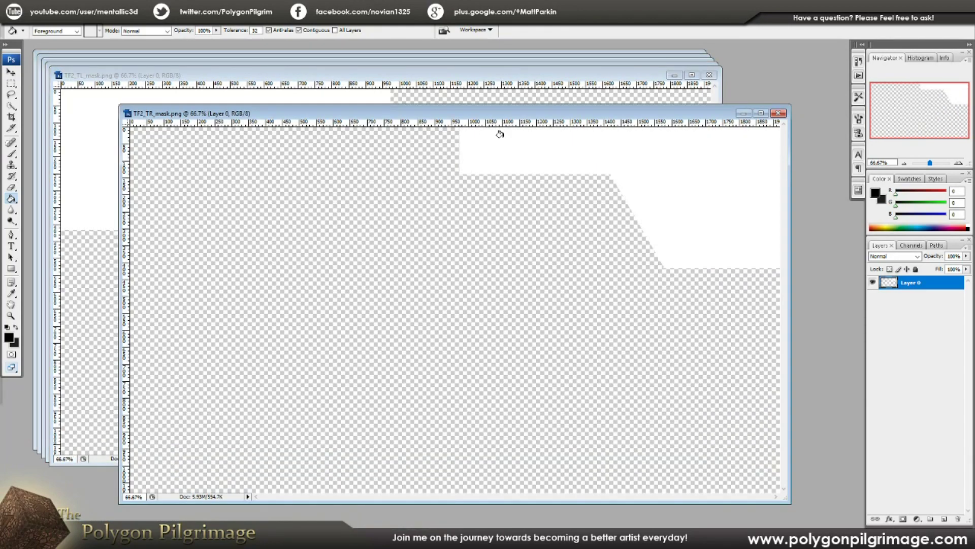
View the TF2_TR_mask and TF2_TL_mask images in turn, and minimize each one
drag(569, 115, 583, 98)
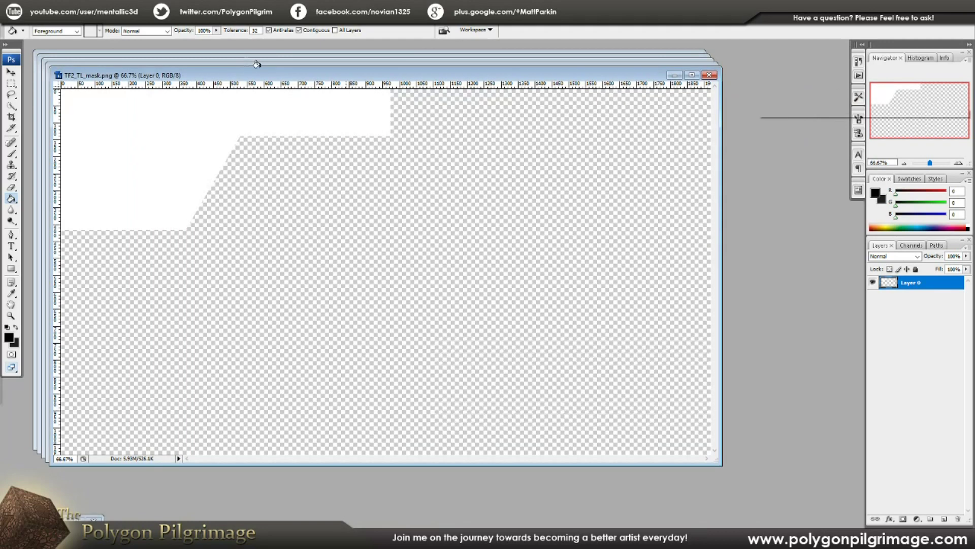
click(757, 97)
drag(253, 77, 389, 103)
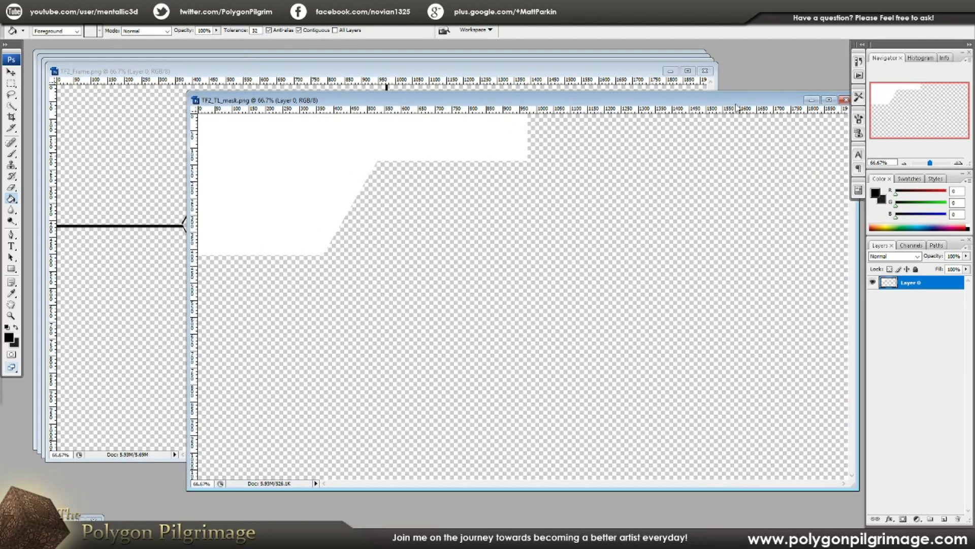
click(811, 99)
View and minimize the TF2_Frame, TF2_C_mask and TF2_BR_mask images, and reposition the TF2_BL_mask window for viewing
drag(523, 72, 598, 81)
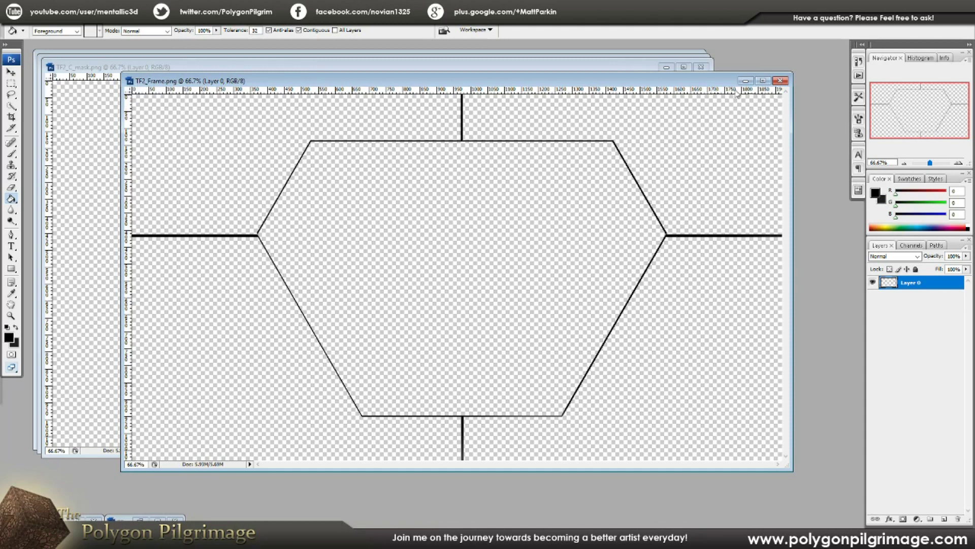
click(745, 81)
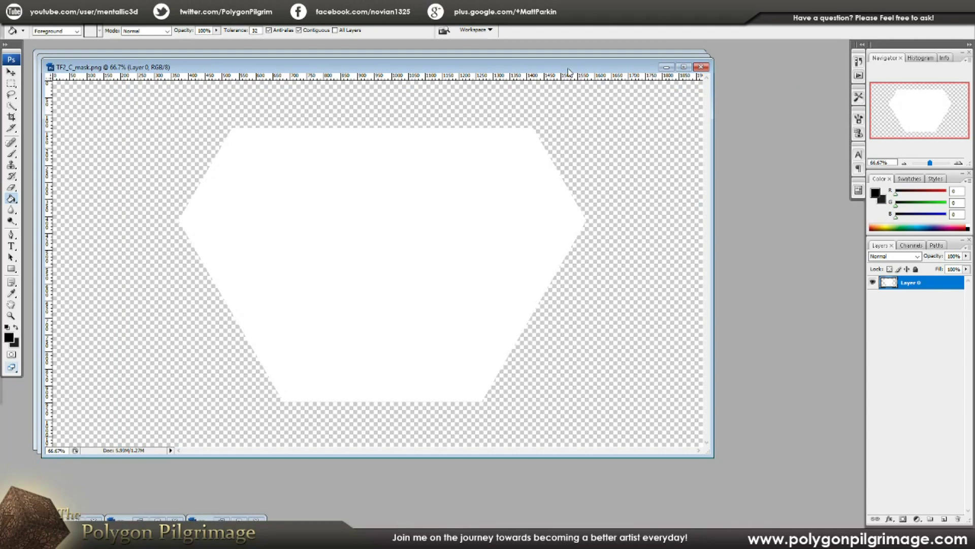
click(665, 67)
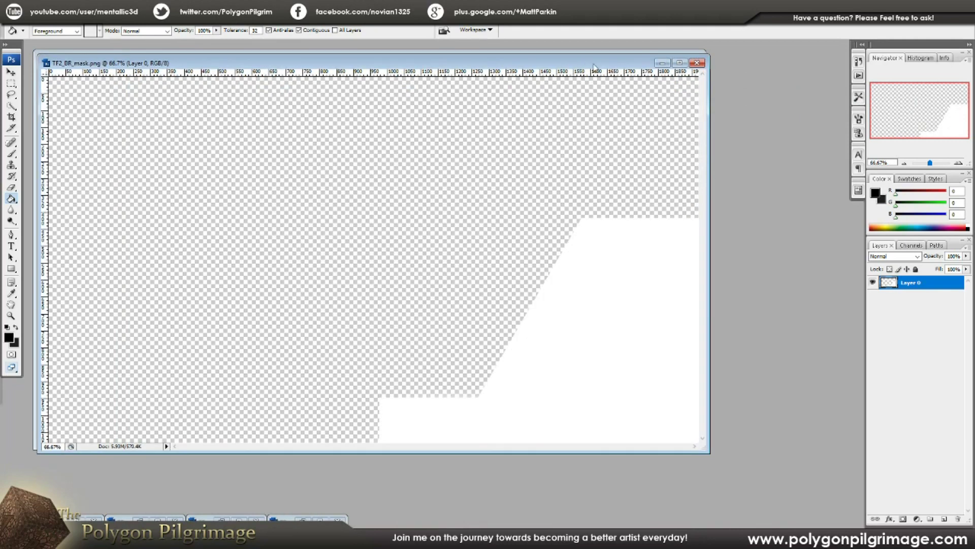
click(661, 64)
drag(576, 67, 655, 75)
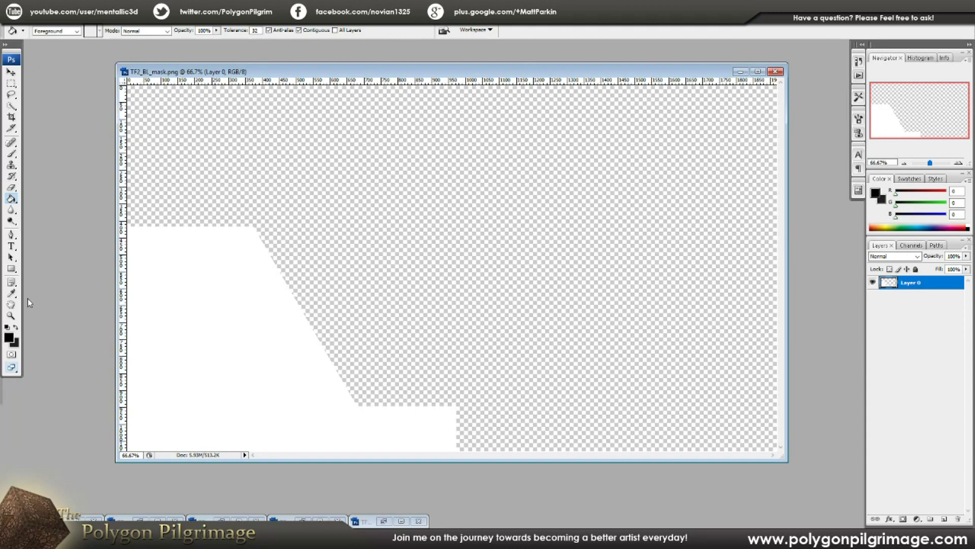
Switch the active shape tool to the Polygon Tool
click(11, 269)
right_click(12, 269)
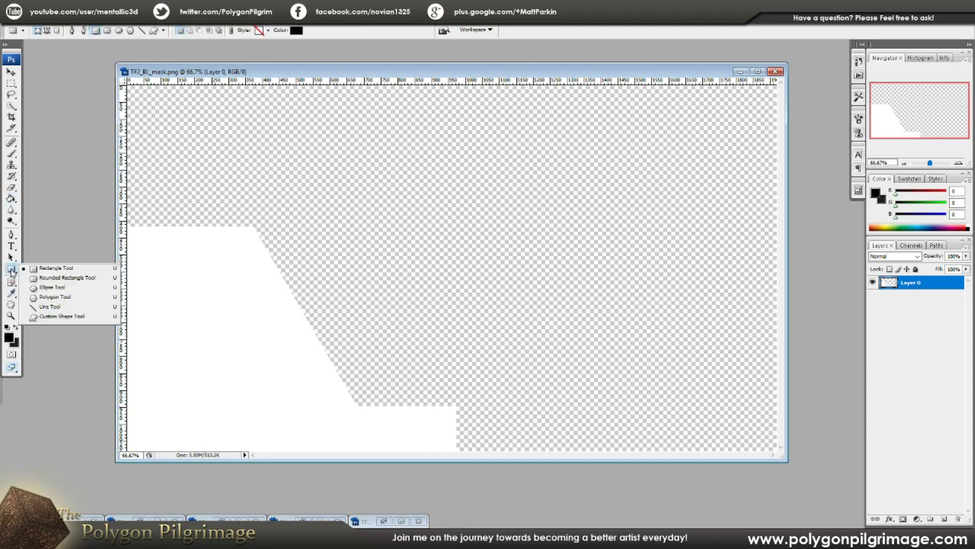
click(45, 300)
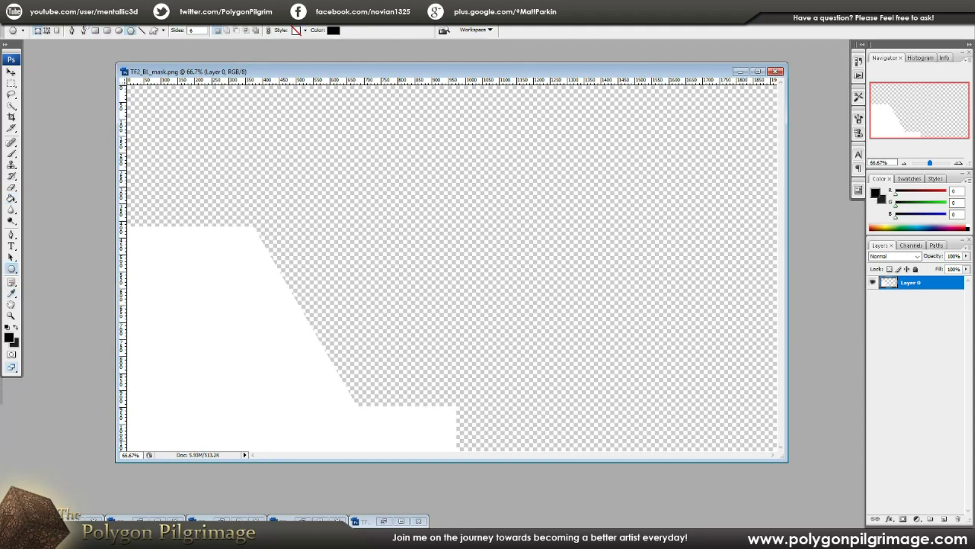
Draw a large black hexagon on the TF2_BL_mask canvas using the solid hexagon custom shape
shift+drag(351, 168, 509, 269)
key(ctrl+z)
click(154, 30)
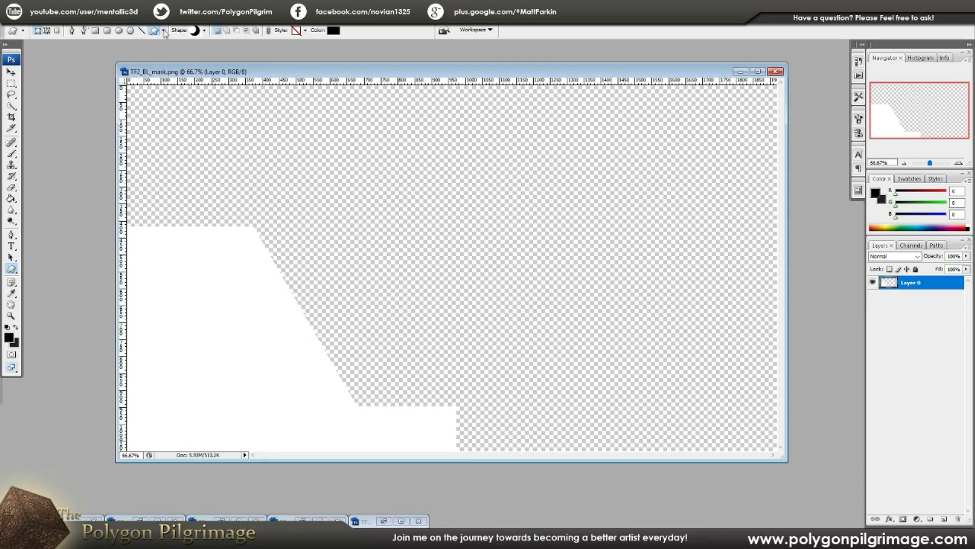
click(205, 31)
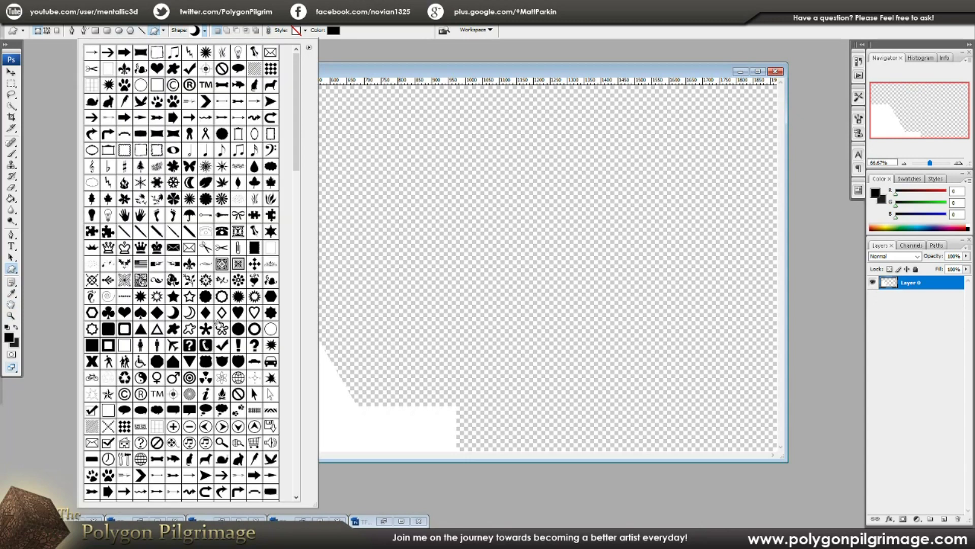
double_click(272, 297)
drag(358, 176, 642, 422)
Move the black hexagon to the horizontal centre of the canvas and activate the Rectangular Marquee Tool with the Shape 1 layer selected
key(v)
drag(556, 332, 456, 252)
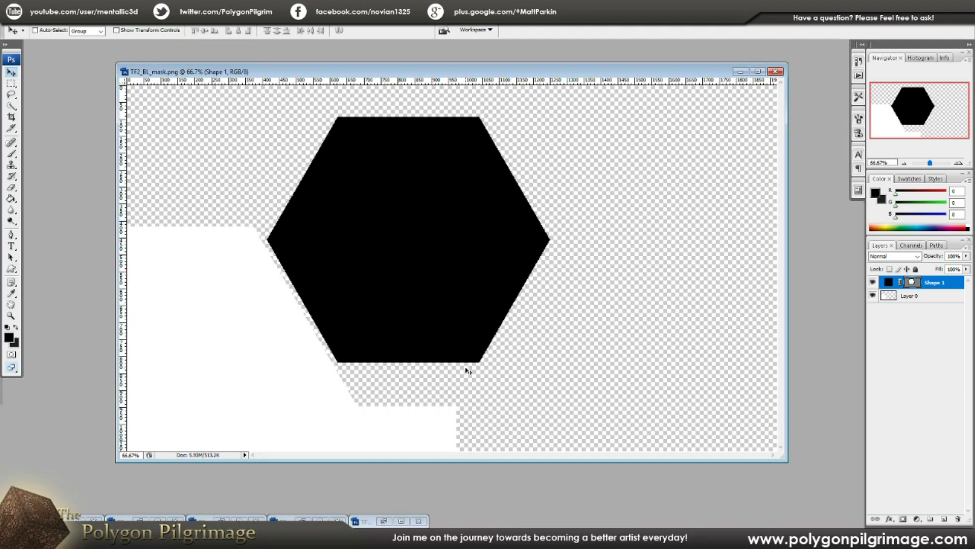
drag(394, 226, 441, 246)
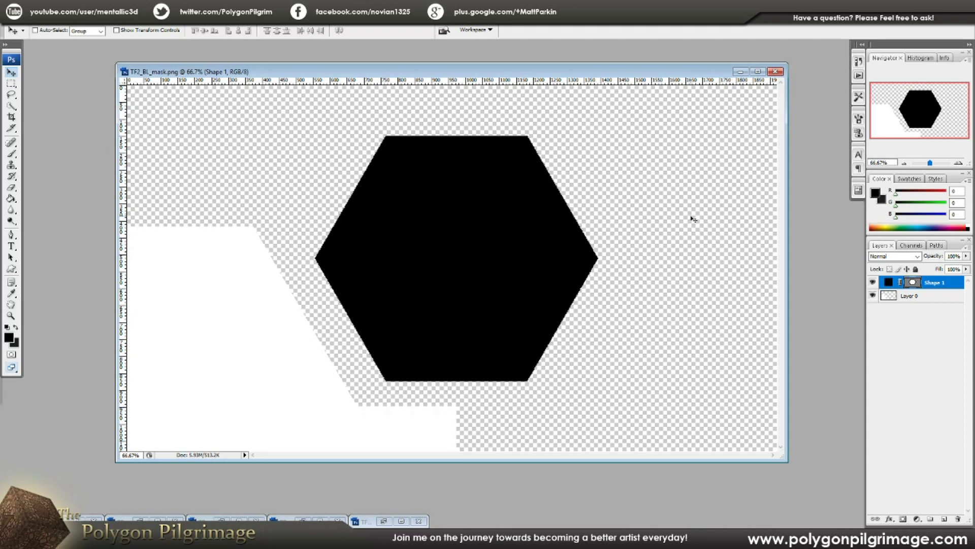
mouse_move(492, 257)
mouse_down()
mouse_move(287, 285)
mouse_move(508, 261)
mouse_move(486, 257)
mouse_up()
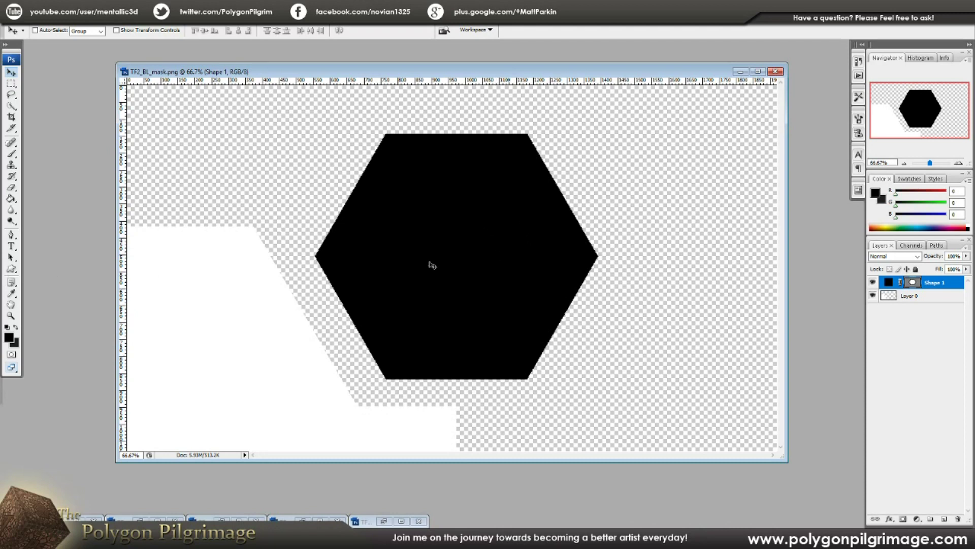
click(11, 82)
click(927, 297)
click(927, 284)
key(ctrl+n)
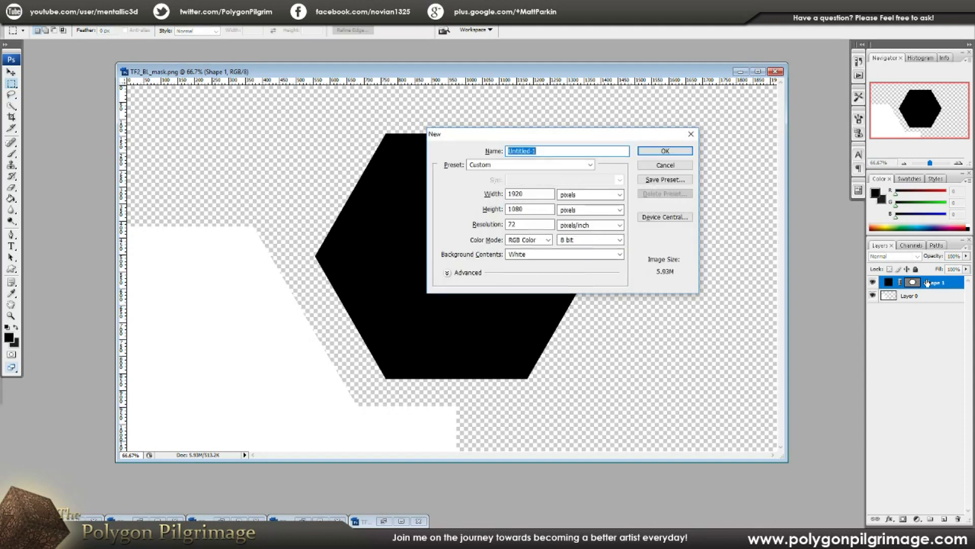
click(669, 151)
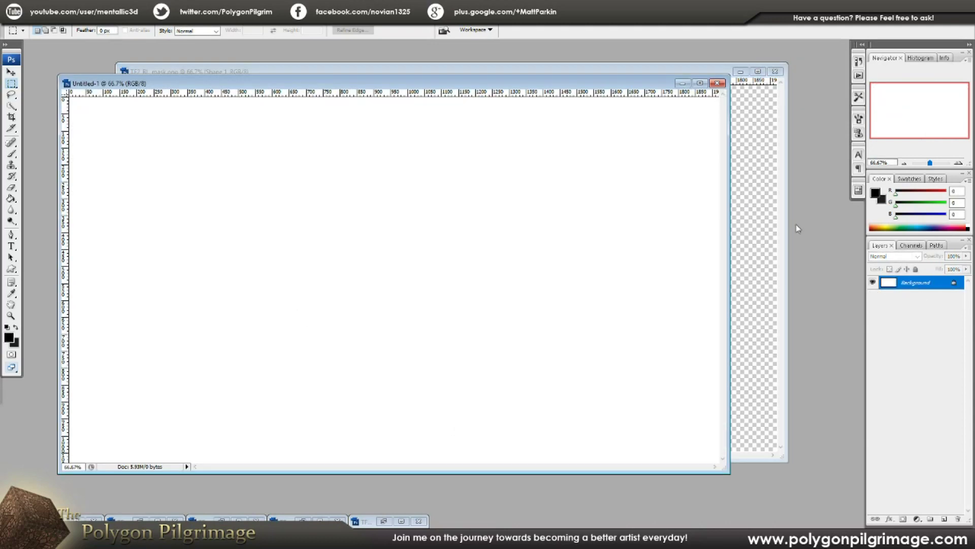
click(717, 82)
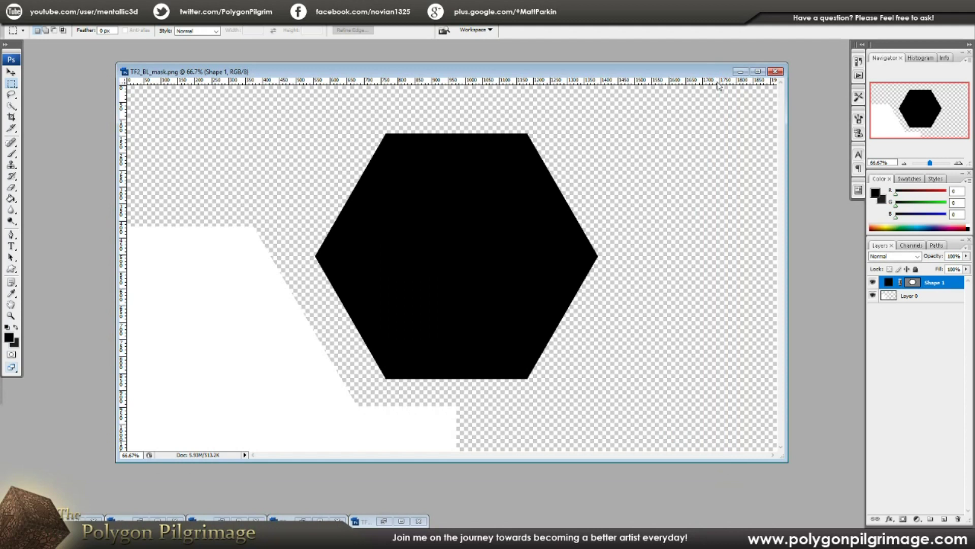
Merge the hexagon shape with a new empty layer, and delete the hexagon's upper part using a rectangular selection
click(944, 519)
key(ctrl+e)
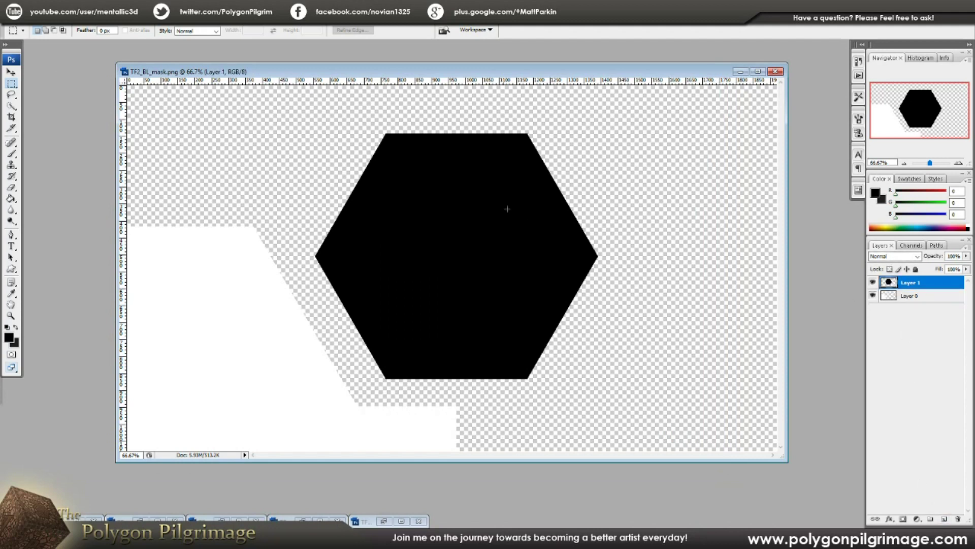
drag(253, 101, 678, 193)
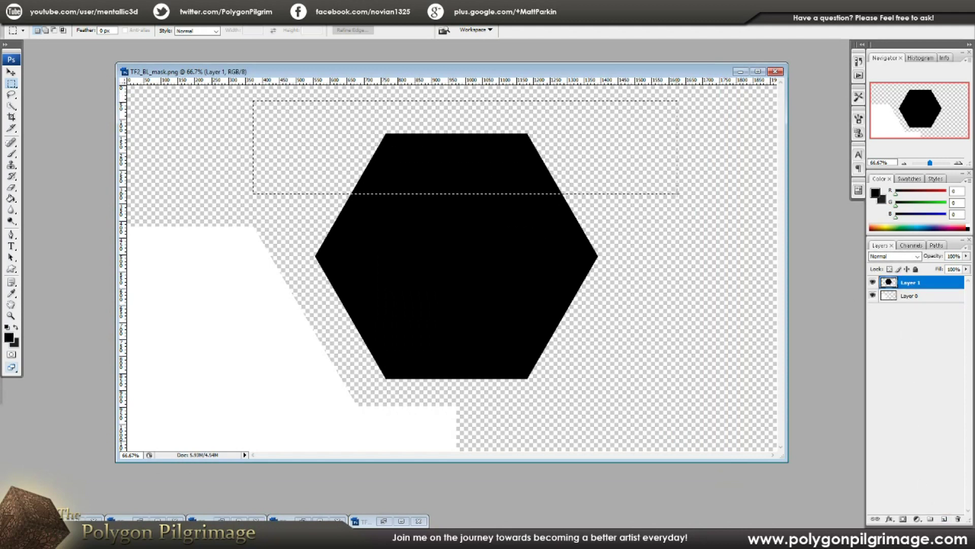
key(Delete)
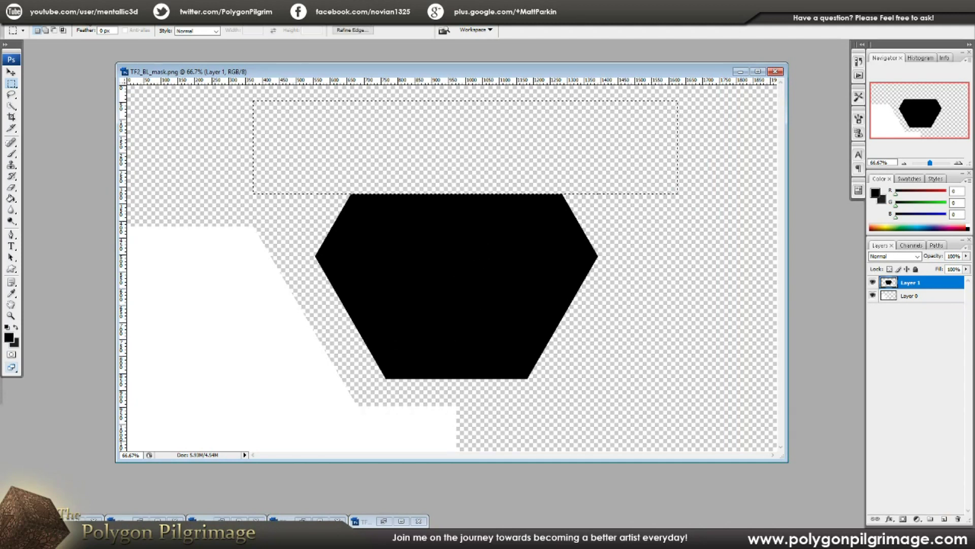
Clear the selection and move the trimmed hexagon up toward the middle of the canvas
click(91, 18)
click(59, 38)
key(v)
drag(489, 313, 487, 281)
drag(493, 284, 495, 284)
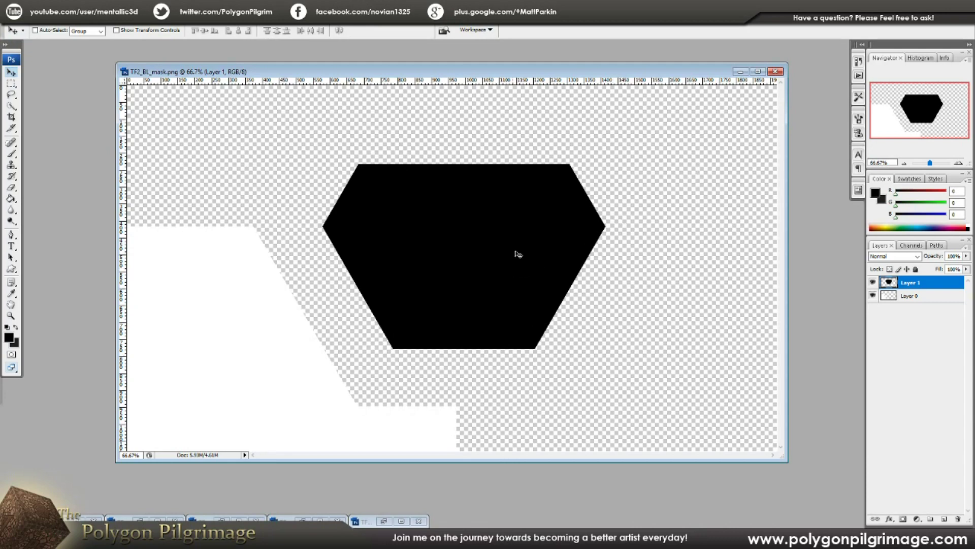
Switch to Unreal Engine and look through the imported TF2 mask textures in the TF2 content folder
click(304, 520)
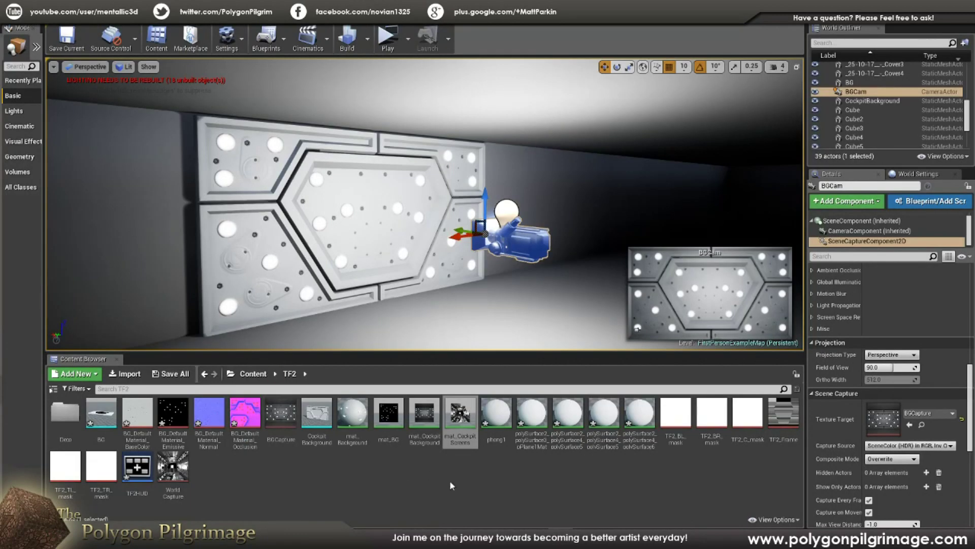
click(684, 415)
click(711, 417)
click(754, 414)
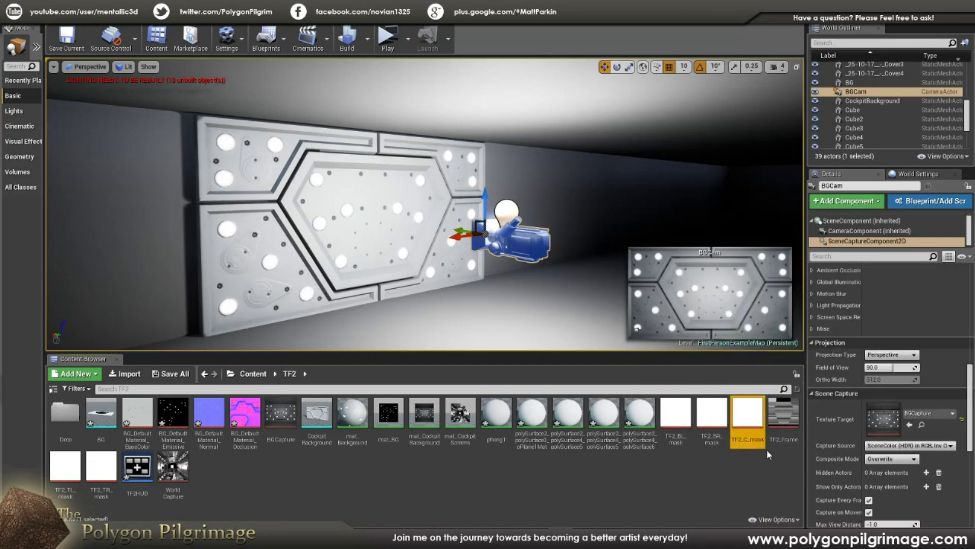
click(711, 415)
click(676, 415)
click(95, 467)
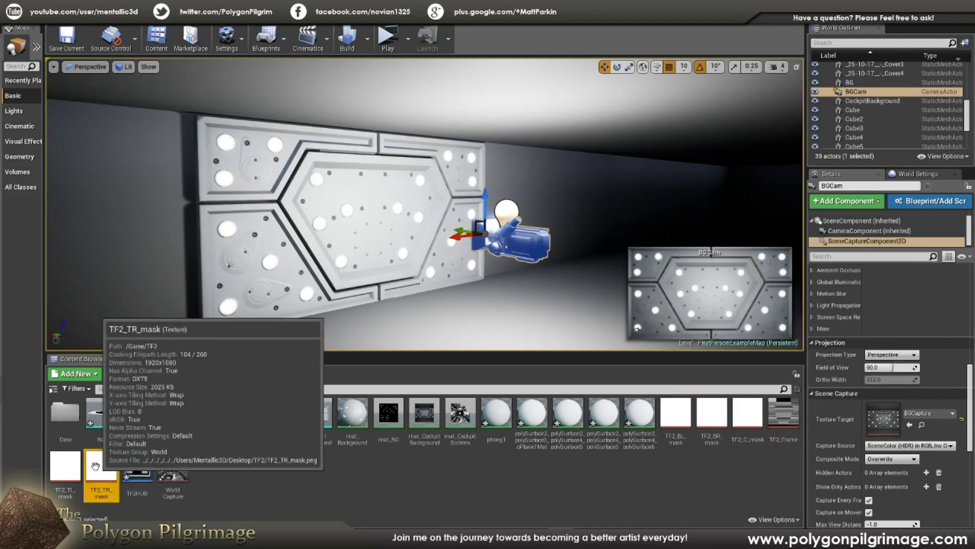
click(65, 466)
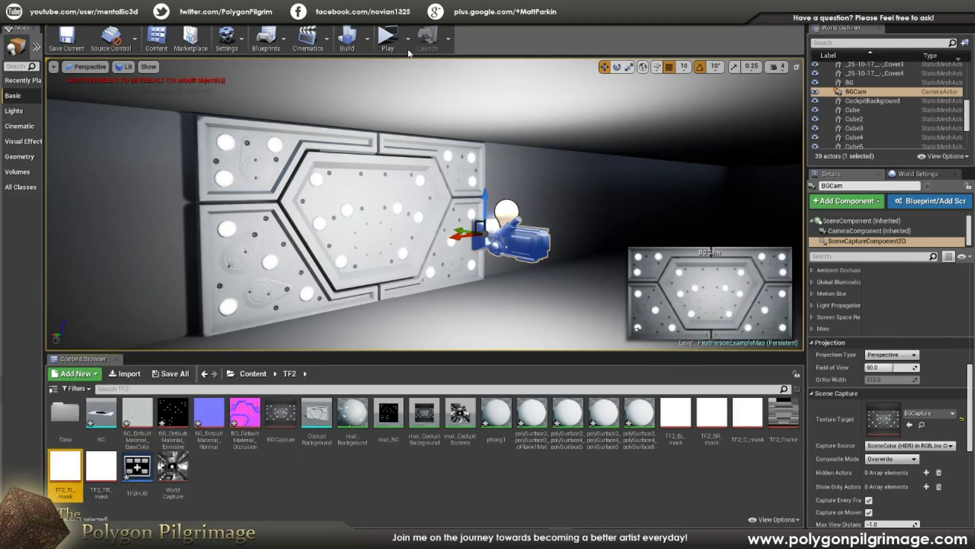
Bring up the mat_CockpitScreens material graph and examine its Bottom Right screen node group
click(259, 12)
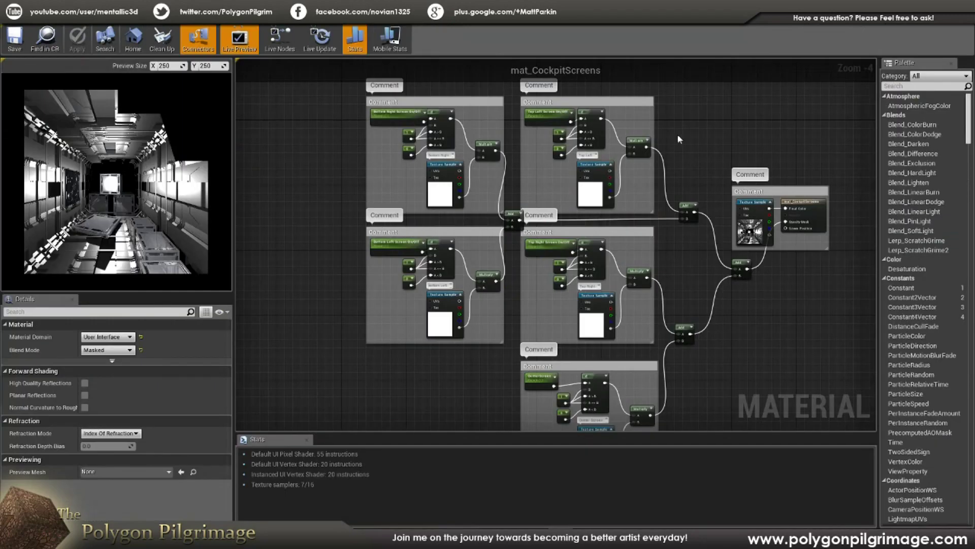
scroll(550, 160, up, 2)
scroll(429, 172, down, 2)
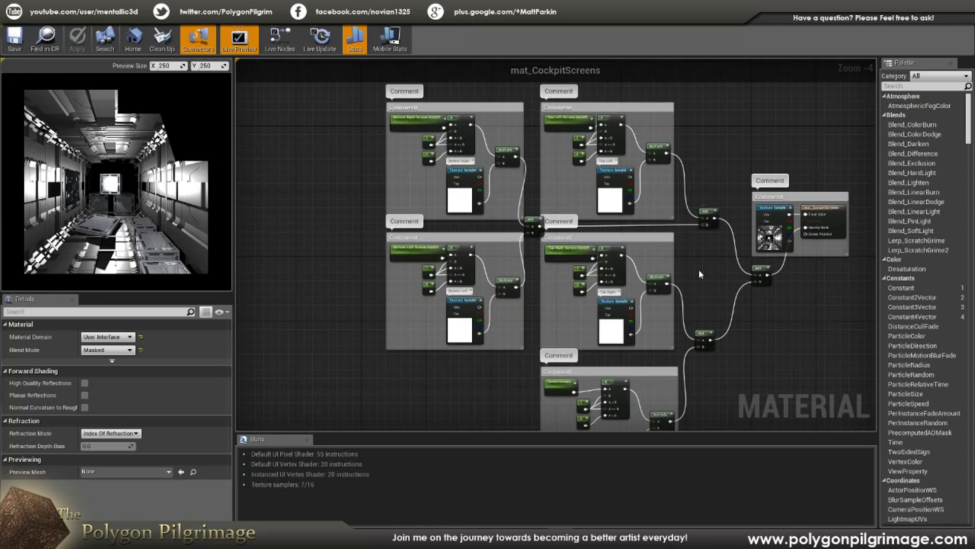
scroll(314, 150, up, 2)
right_drag(394, 141, 334, 203)
scroll(428, 203, up, 2)
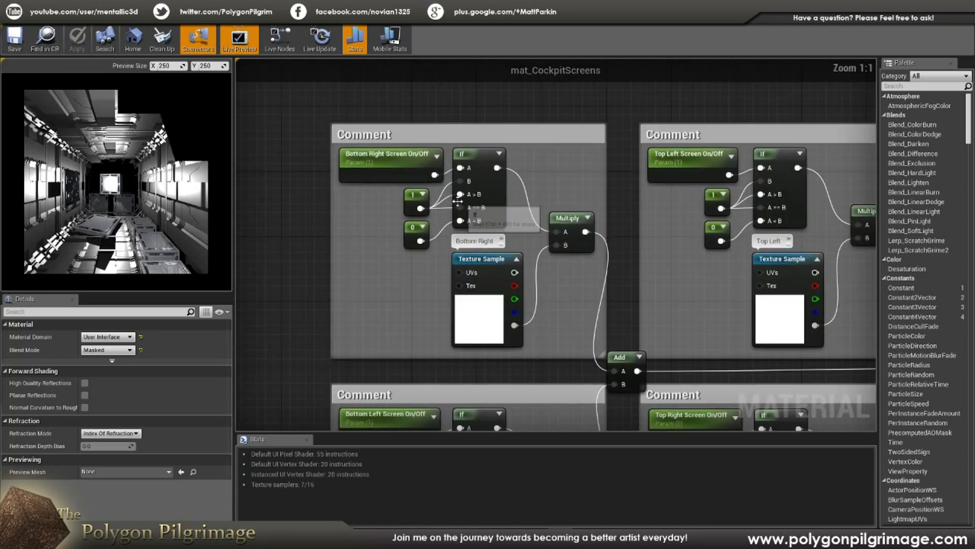
click(398, 155)
click(298, 227)
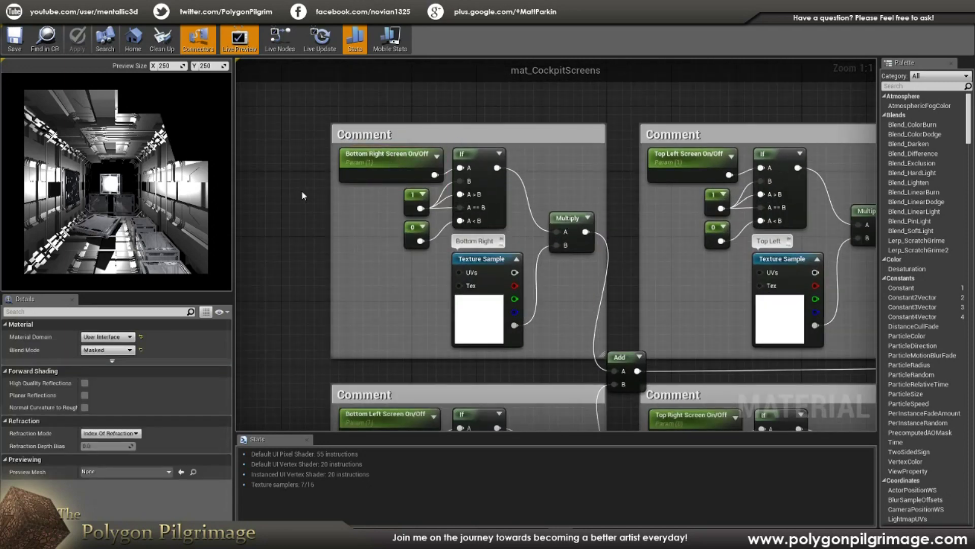
Add a scalar parameter named TutorialParameter in the empty graph area beside the Bottom Right screen group
right_drag(297, 227, 386, 210)
right_click(290, 171)
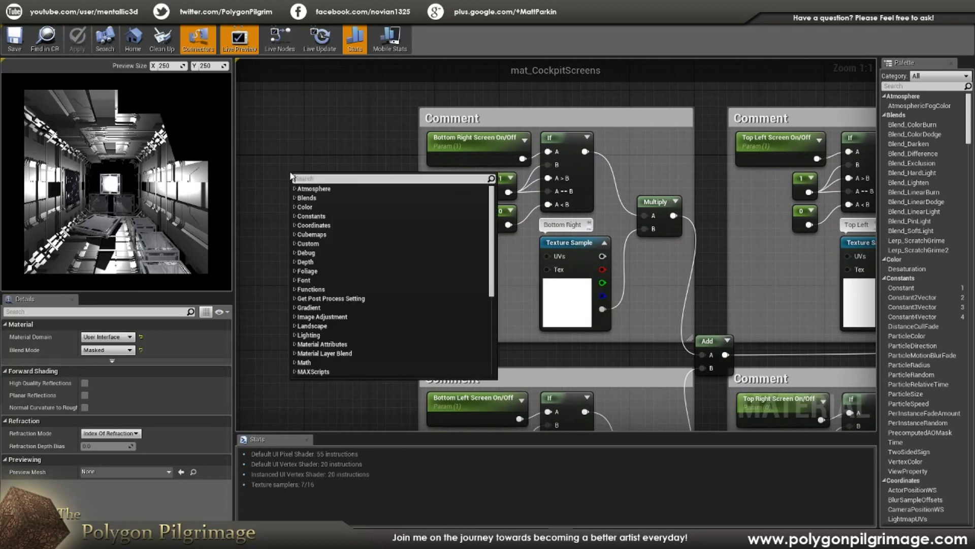
text(scal)
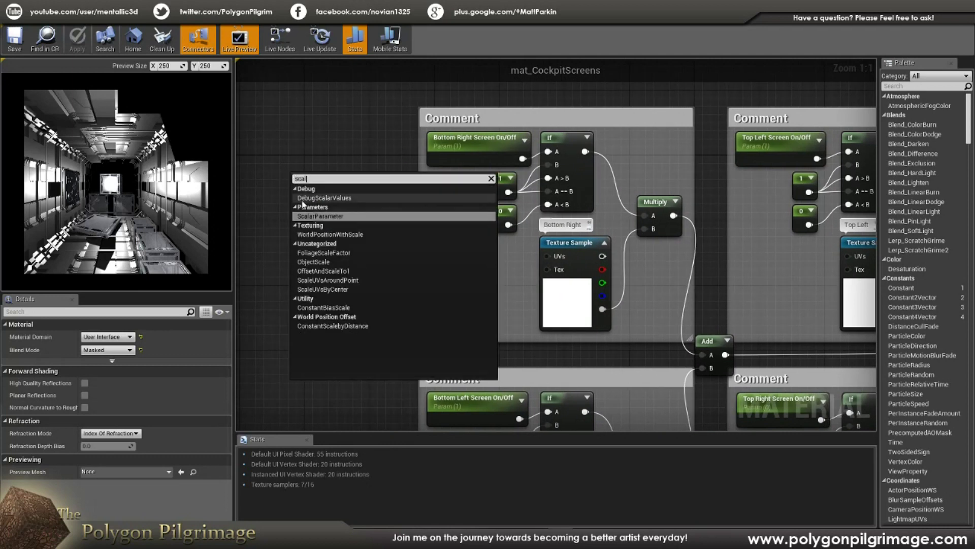
click(329, 217)
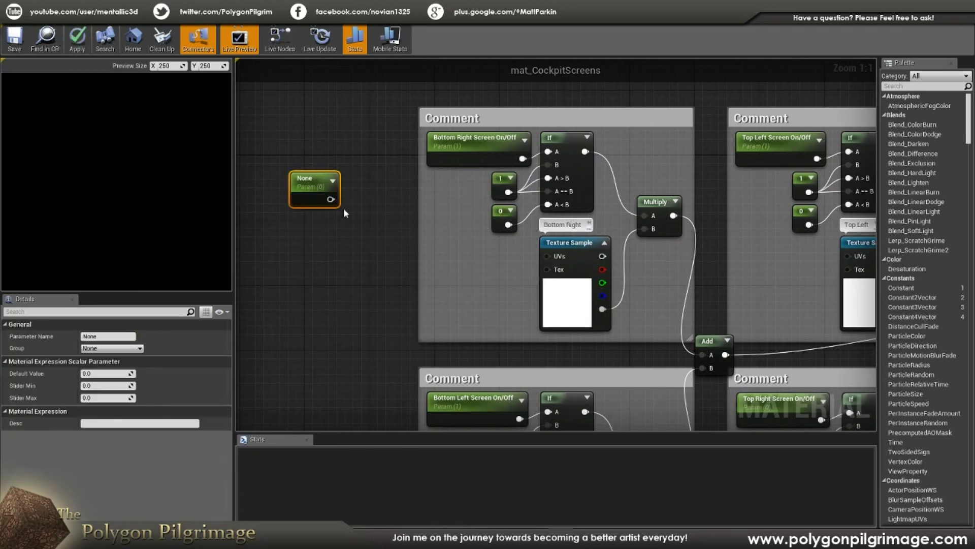
drag(310, 185, 357, 185)
click(117, 337)
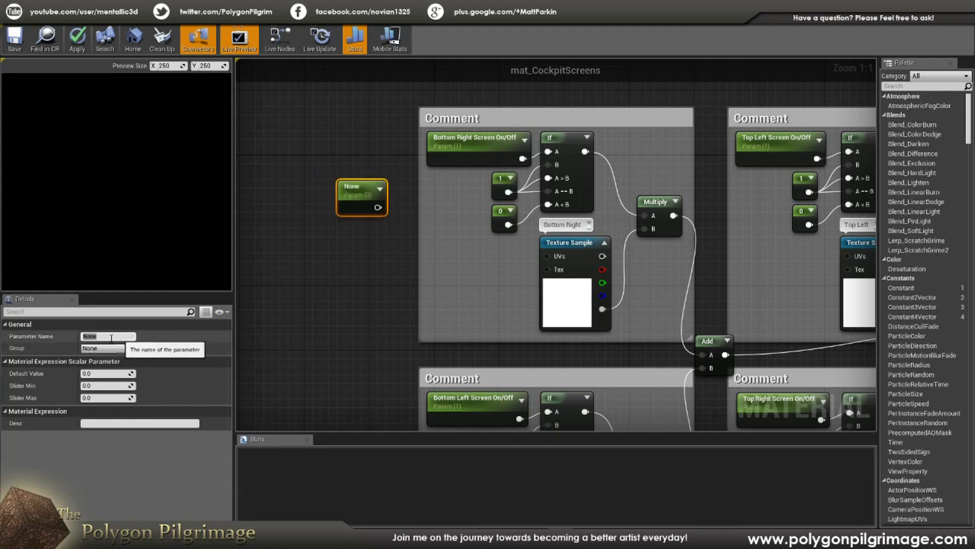
text(TutorialParameter)
key(Return)
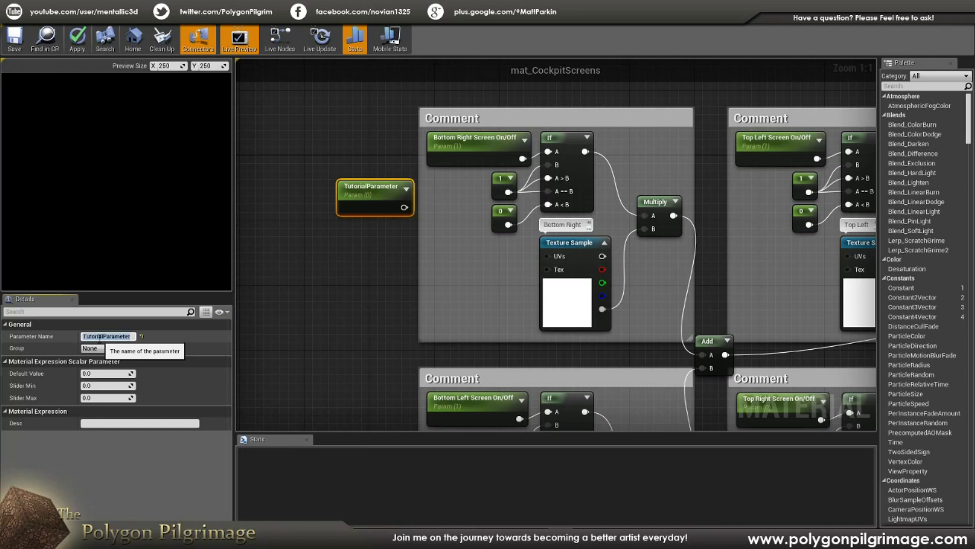
drag(368, 187, 345, 179)
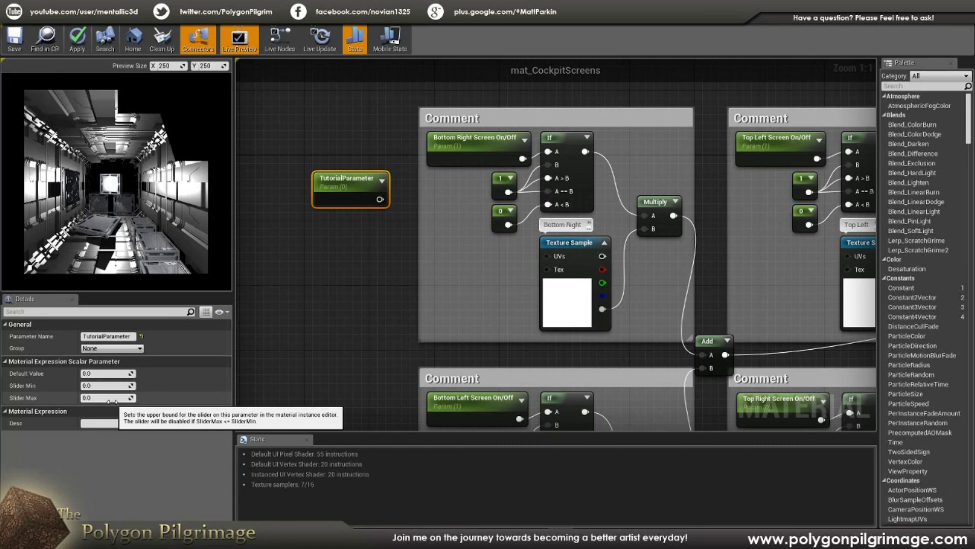
Examine the settings of the Bottom Right Screen On/Off parameter and the If node it feeds
click(479, 139)
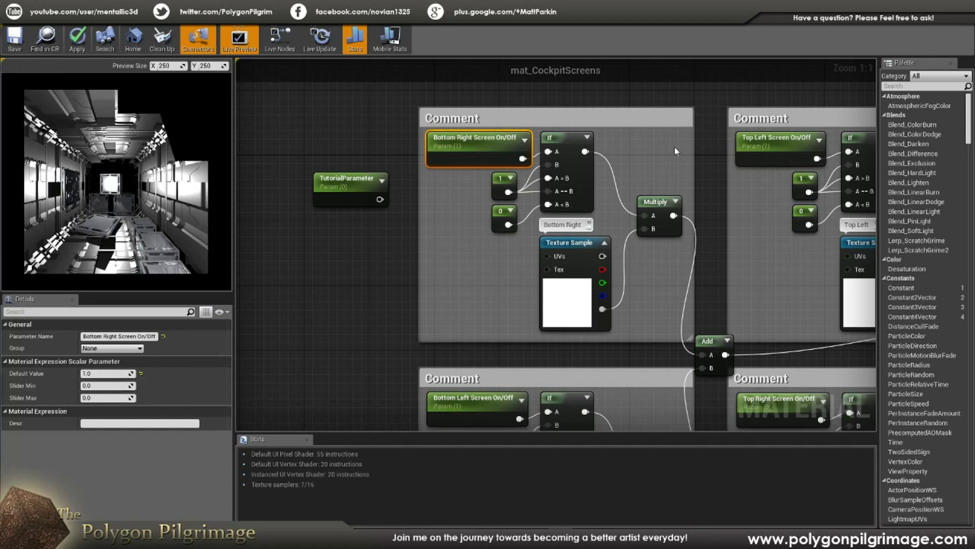
right_drag(714, 178, 616, 204)
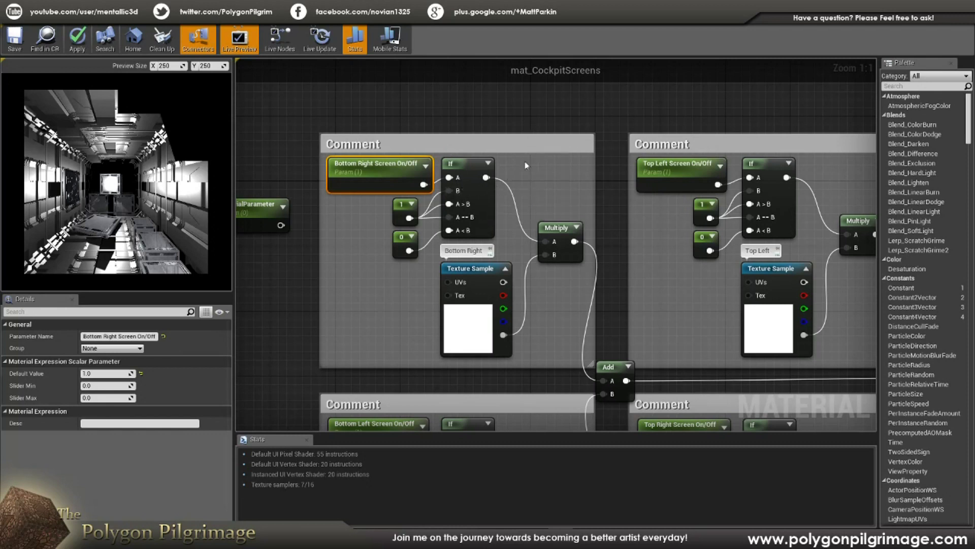
click(466, 169)
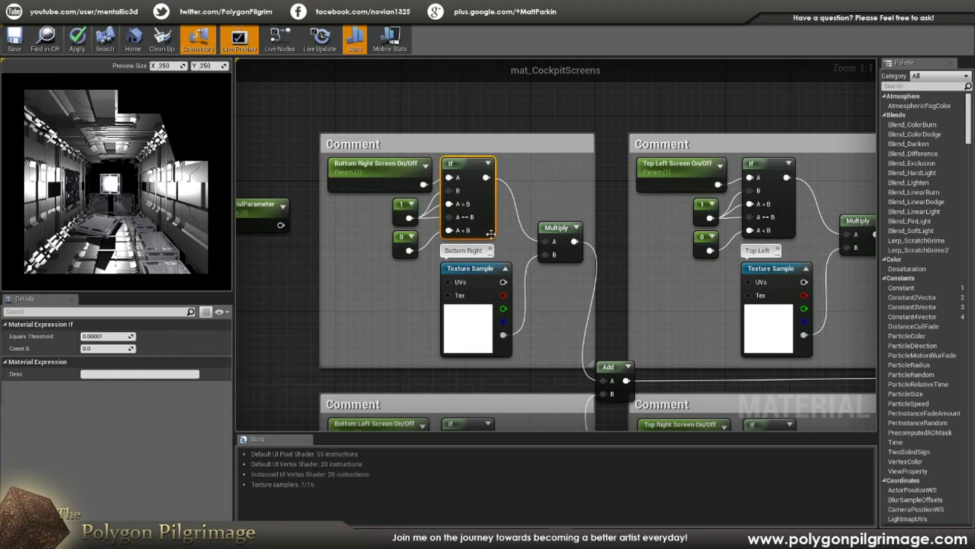
click(407, 168)
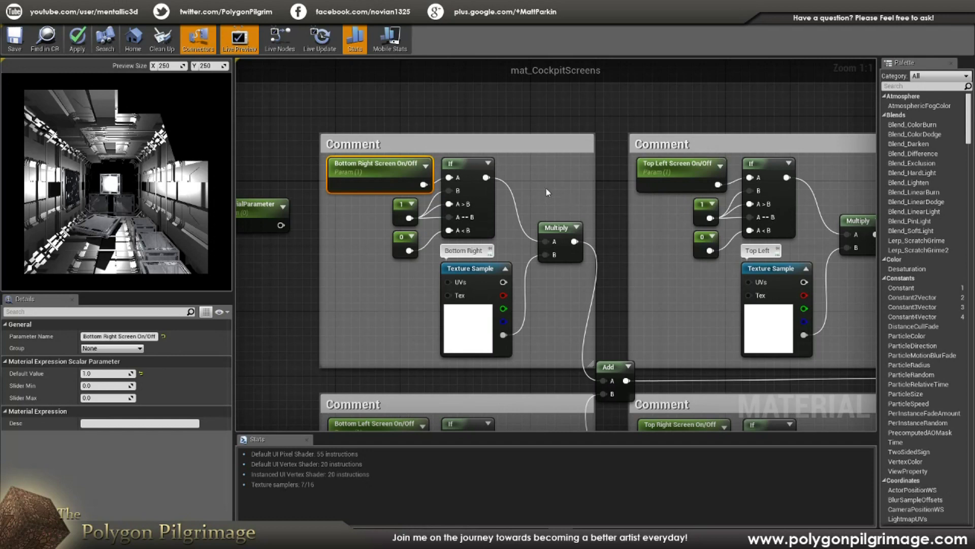
click(462, 164)
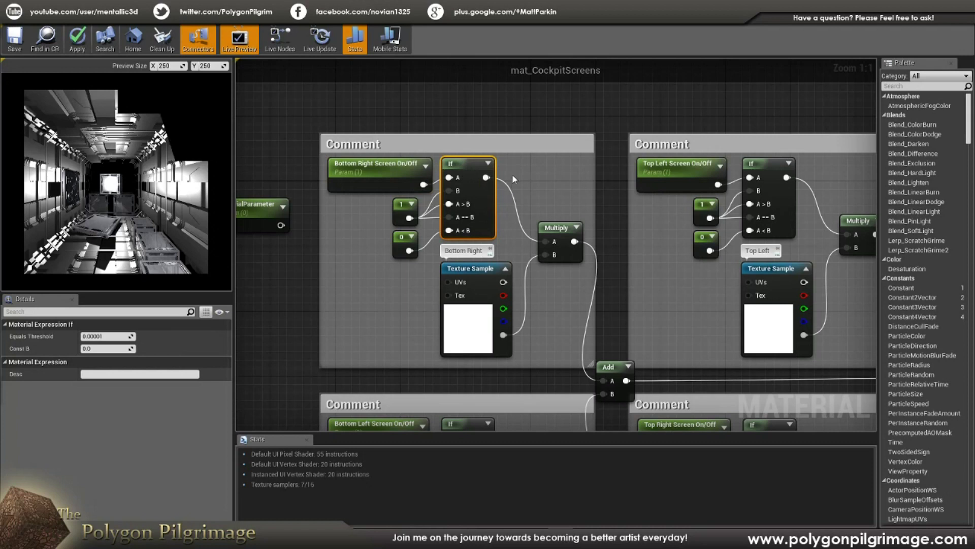
Examine the Multiply node and the Texture Sample in the Bottom Right screen group
click(554, 233)
scroll(577, 300, down, 4)
scroll(566, 322, up, 4)
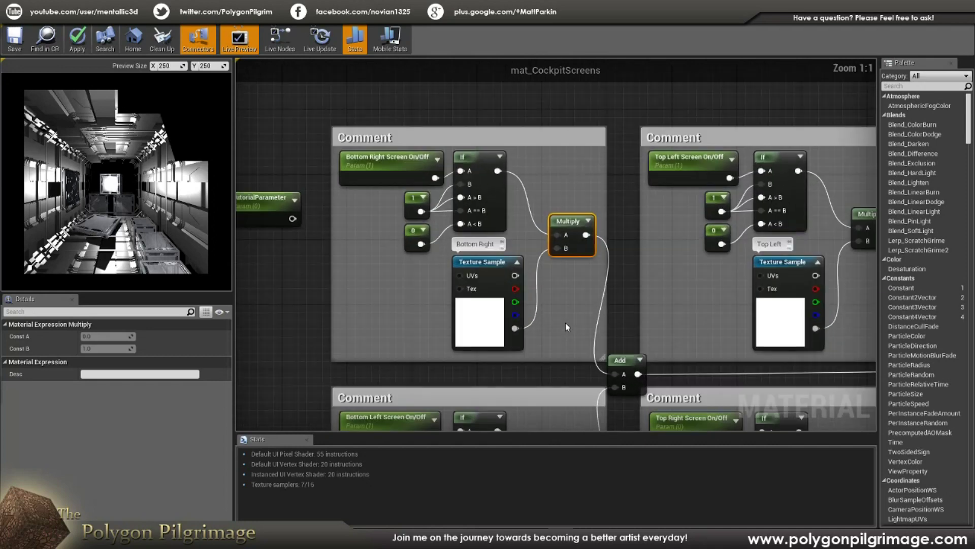
click(480, 315)
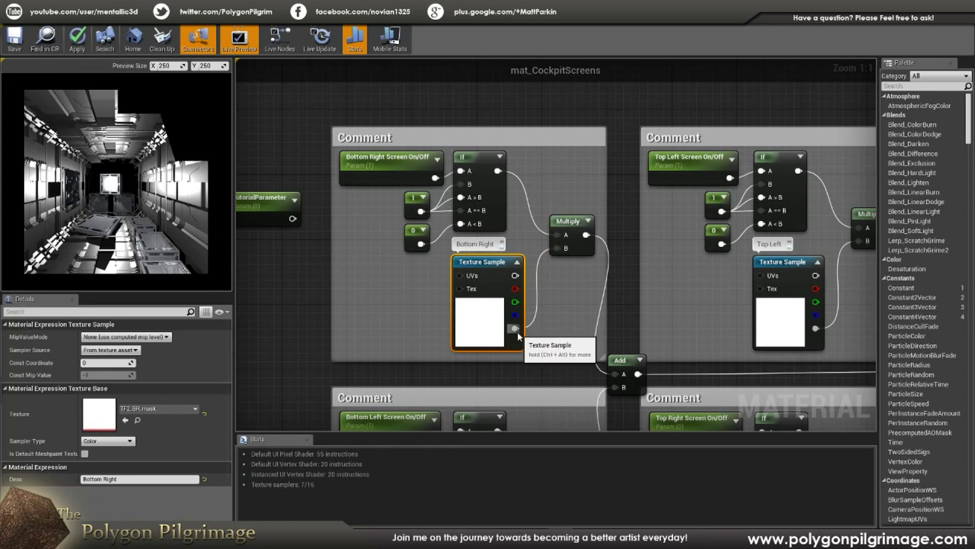
right_drag(620, 282, 564, 245)
click(512, 187)
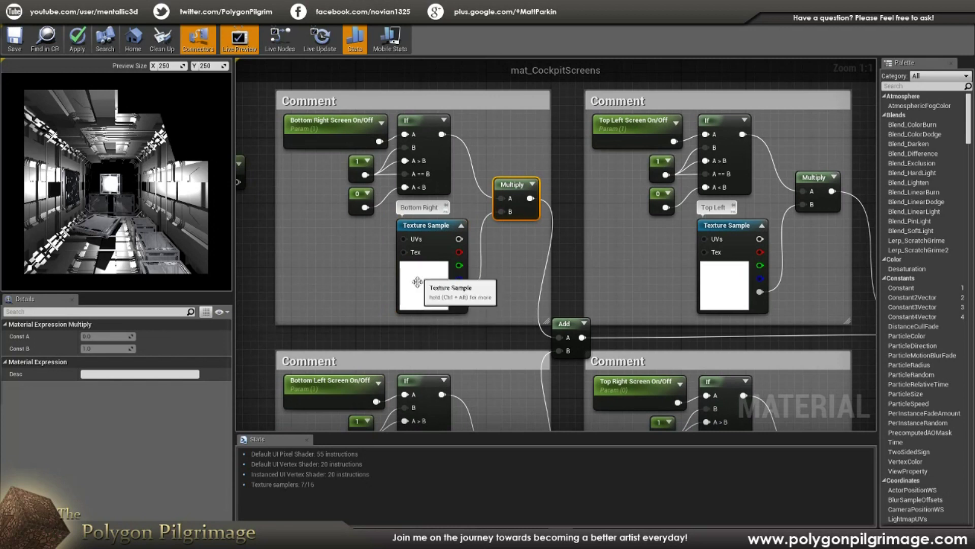
Set the default value of the Bottom Right Screen On/Off parameter to 0
click(331, 126)
click(110, 374)
text(0)
key(Return)
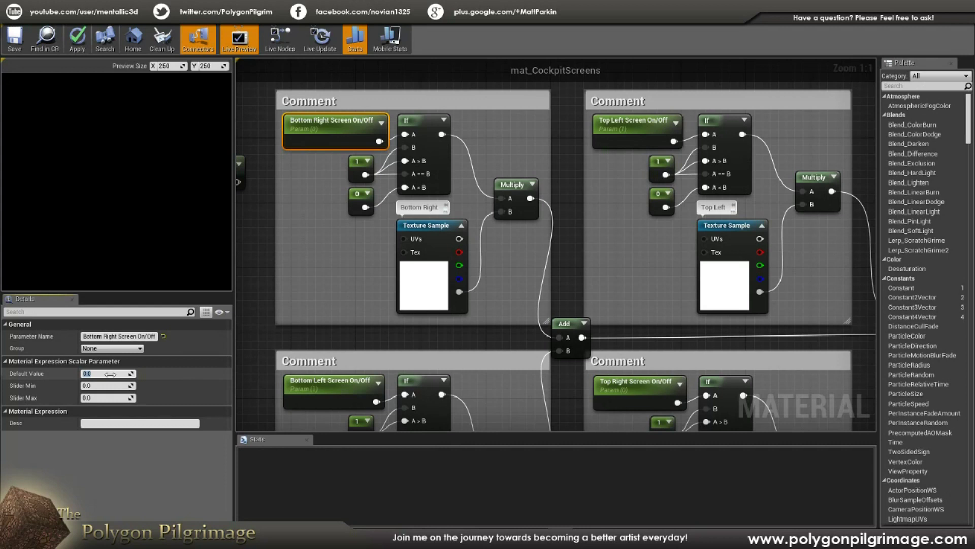
Set the Bottom Right Screen On/Off parameter's default value to 1 and save the material
click(561, 146)
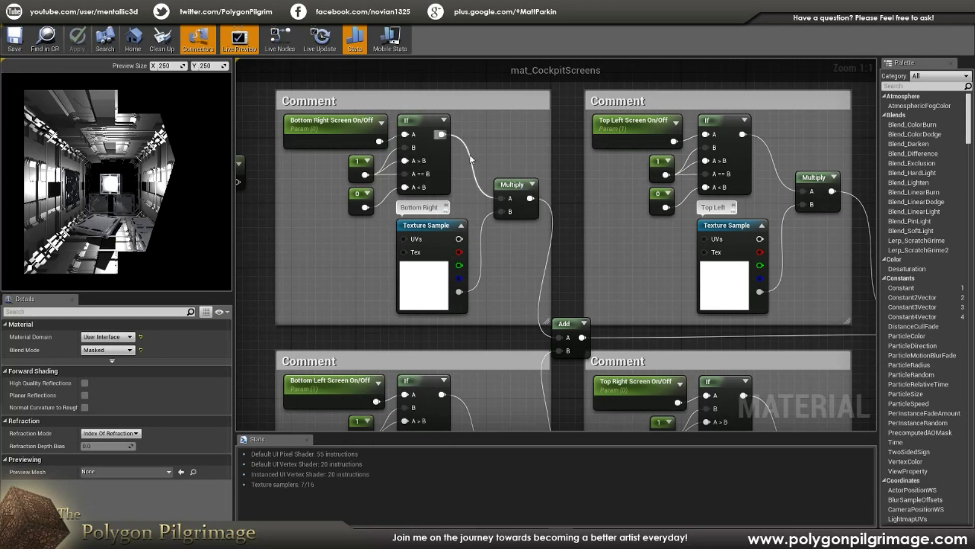
click(513, 186)
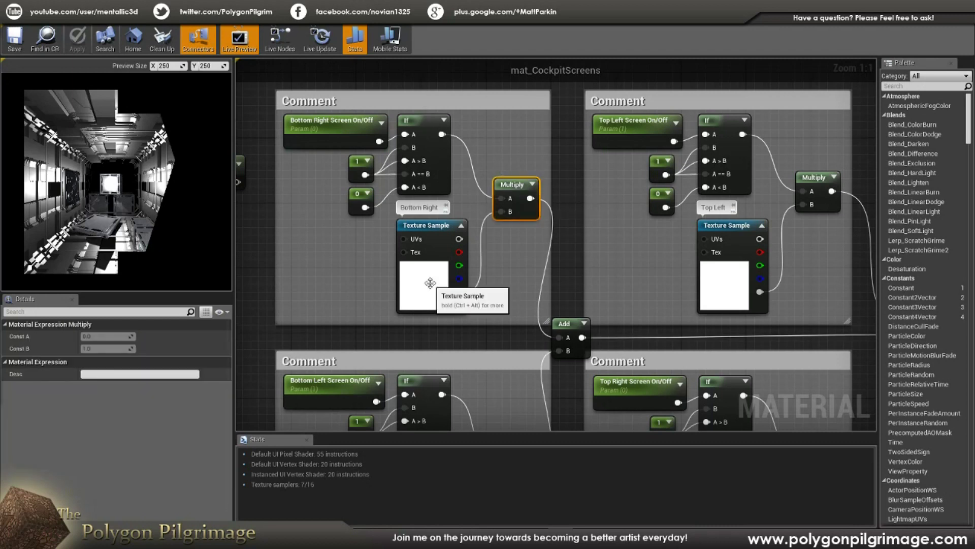
click(333, 122)
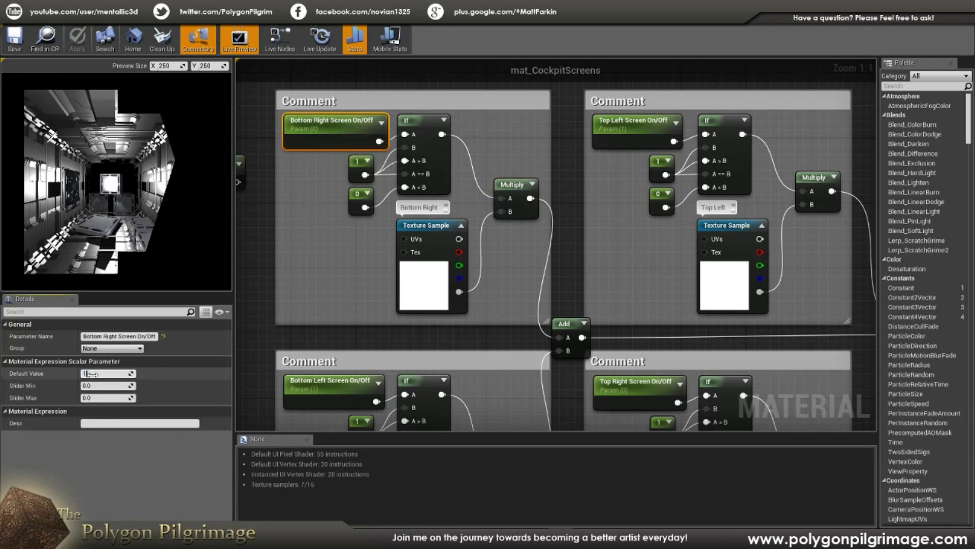
key(Return)
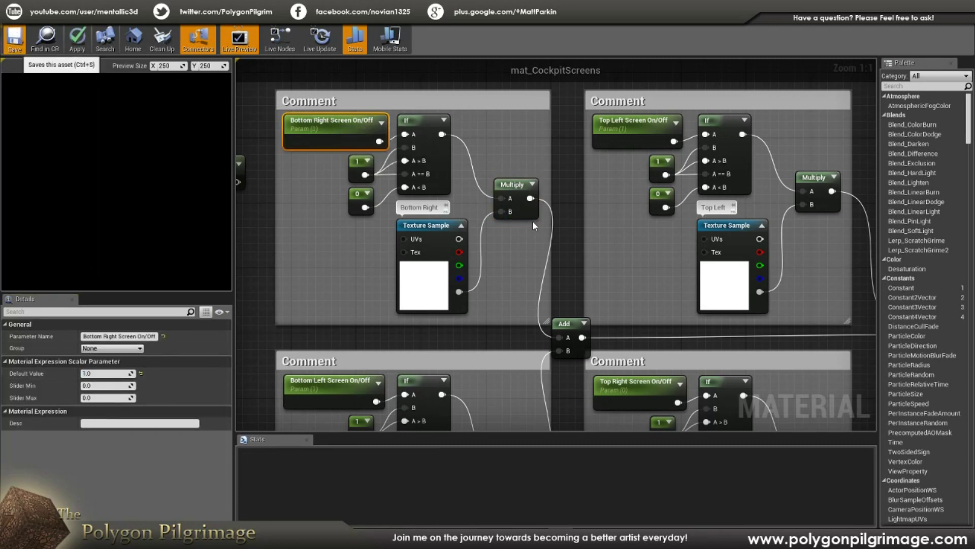
key(ctrl+s)
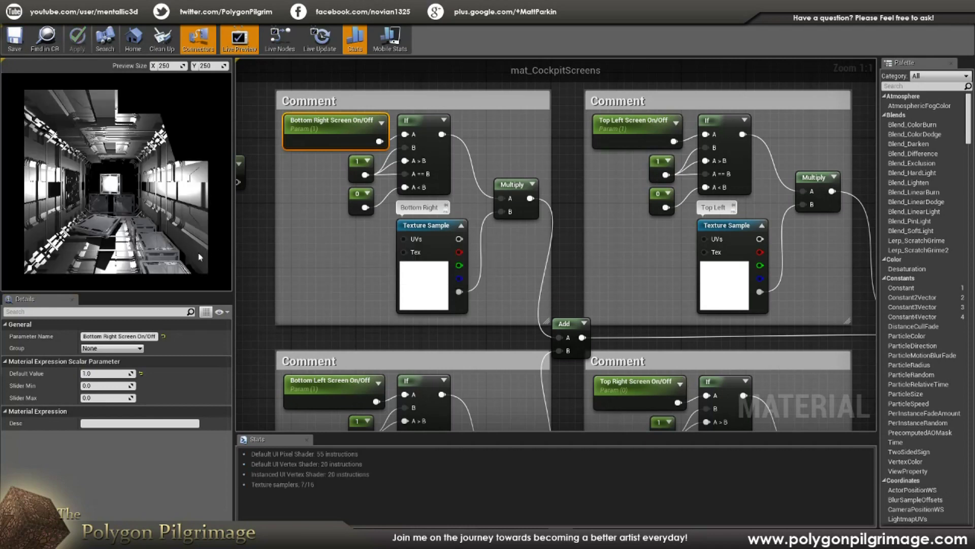
Examine how the Add nodes combine the screen groups' Multiply outputs and feed the material's Opacity Mask
click(567, 243)
scroll(554, 264, down, 1)
right_drag(553, 264, 554, 144)
right_drag(830, 261, 769, 72)
right_drag(811, 340, 795, 398)
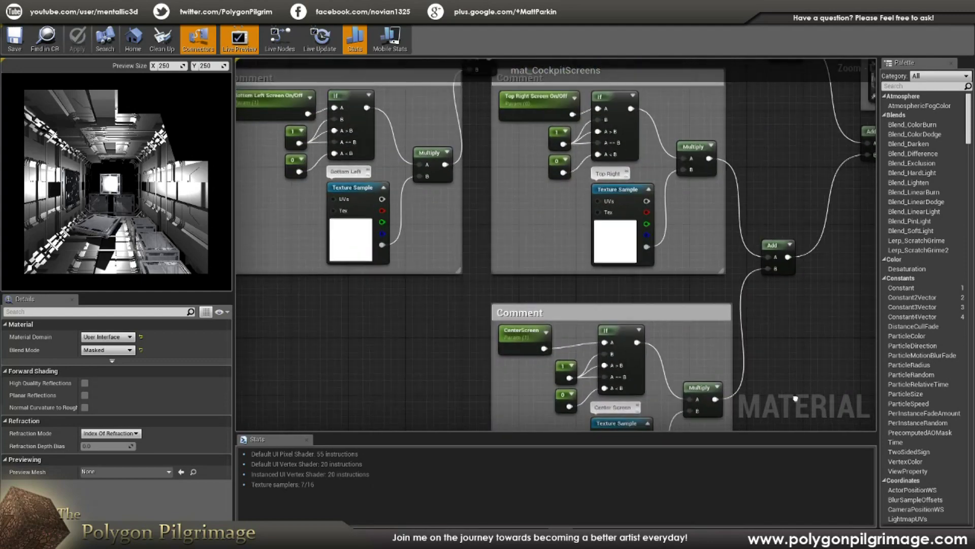
right_drag(482, 192, 482, 195)
right_drag(511, 372, 509, 384)
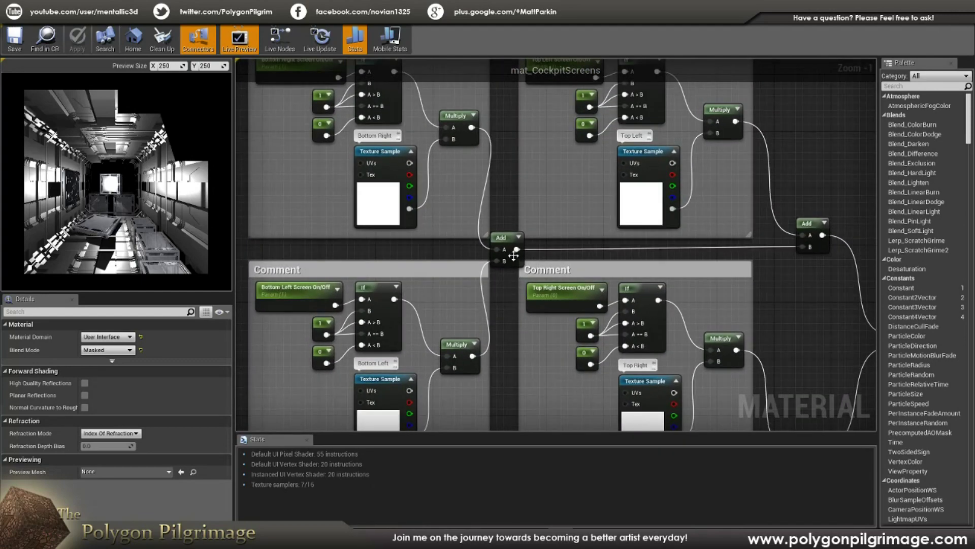
click(510, 249)
right_drag(787, 313, 635, 283)
right_drag(662, 313, 579, 300)
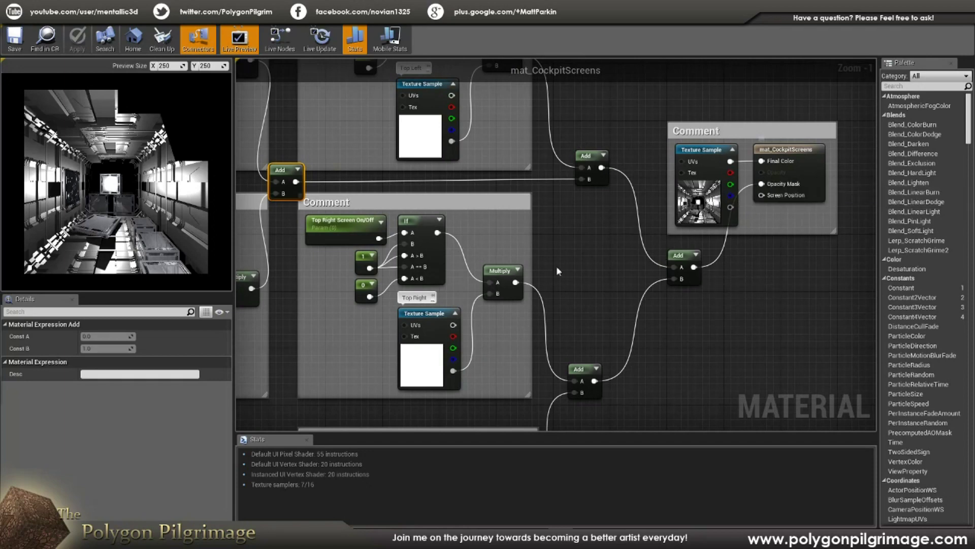
right_drag(300, 208, 415, 250)
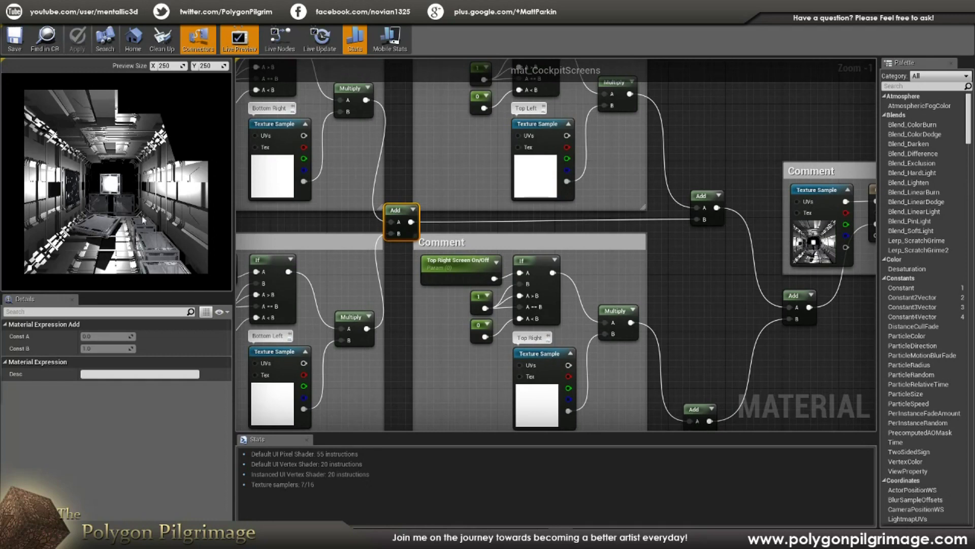
Set the CenterScreen parameter's default value to 0, save the material, and test it by playing the level
right_drag(682, 300, 726, 265)
right_drag(726, 305, 717, 206)
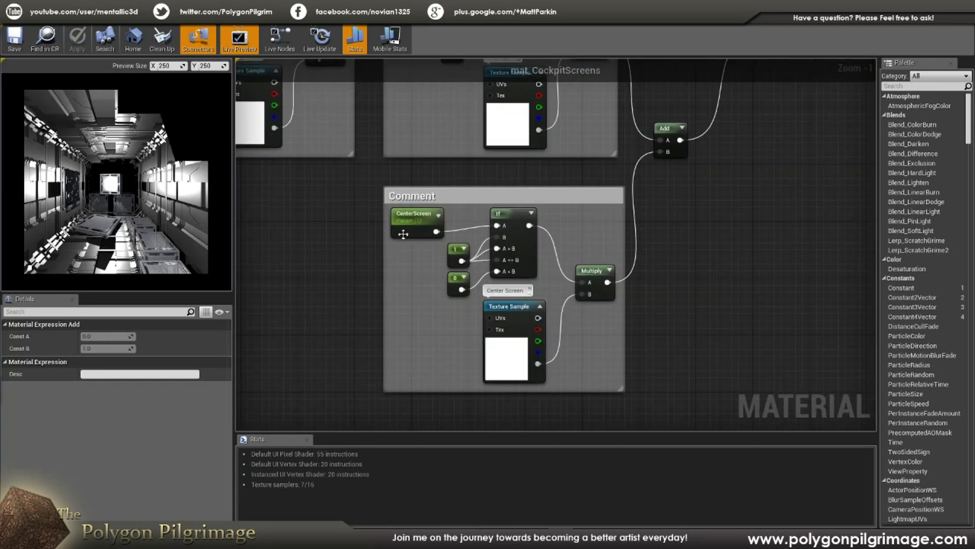
click(414, 219)
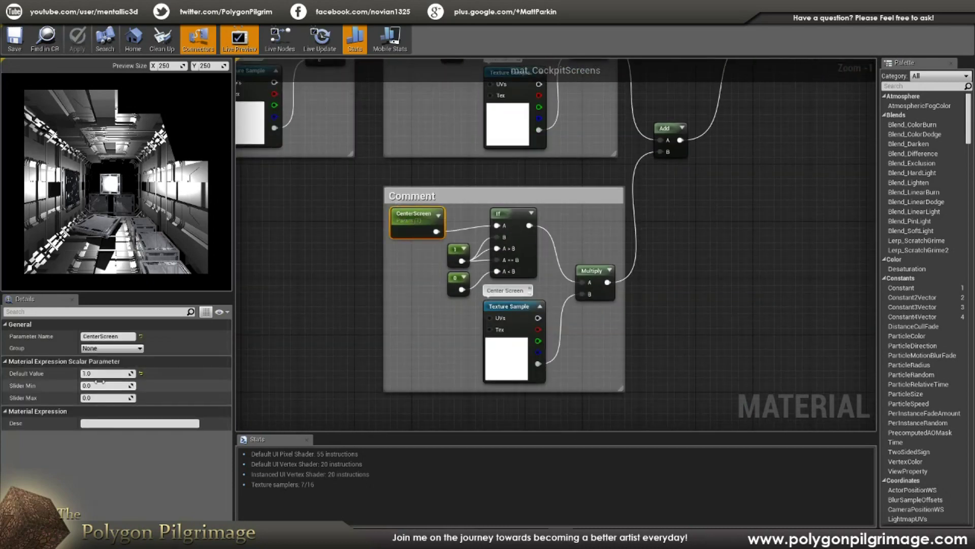
click(98, 374)
text(0)
key(Return)
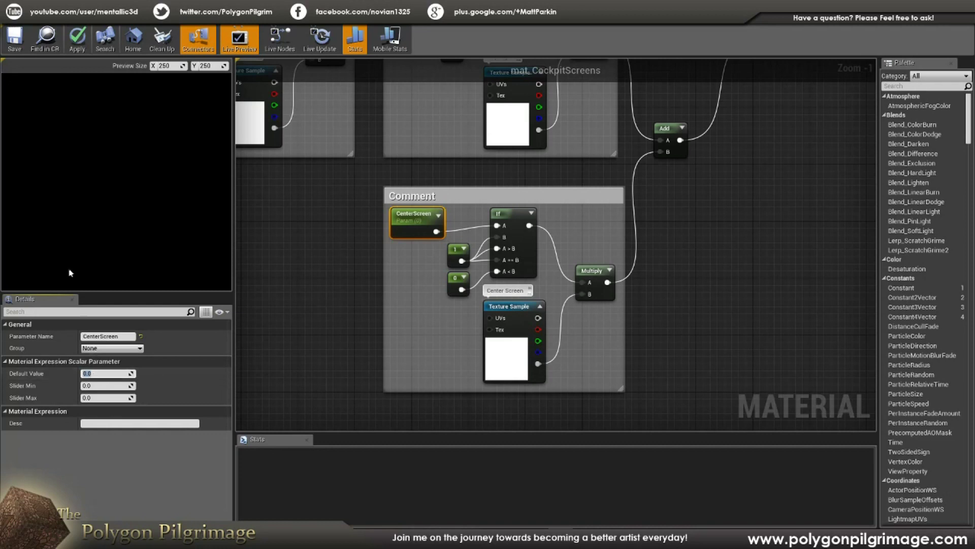
click(5, 45)
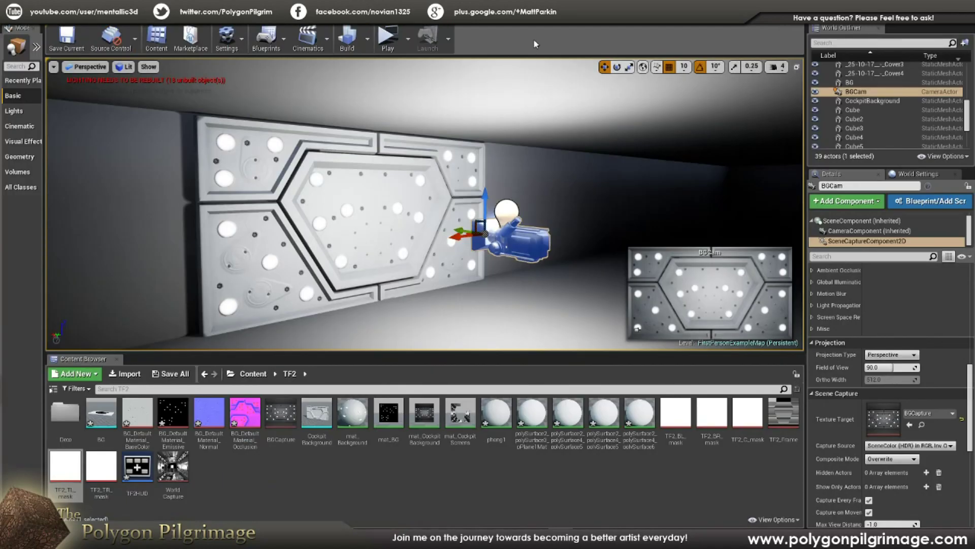
click(390, 41)
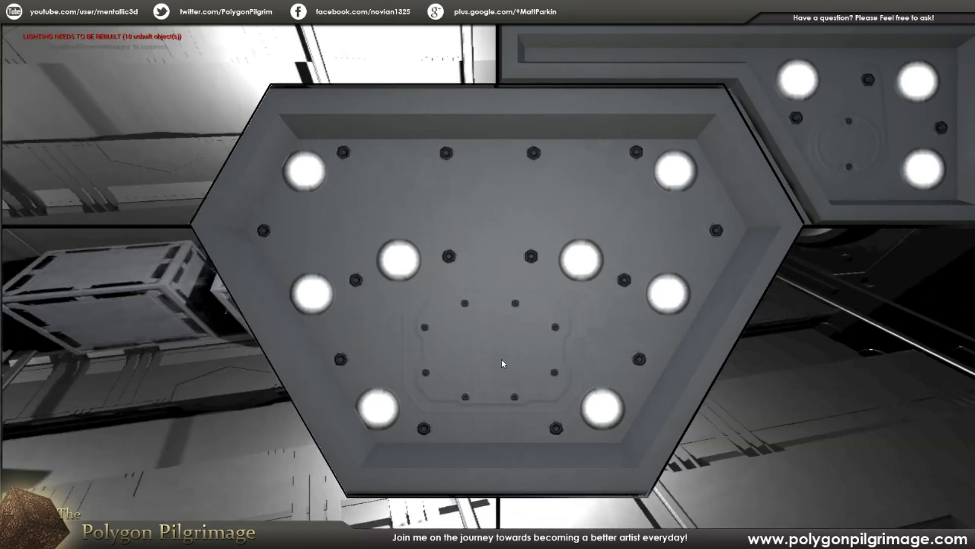
key(Escape)
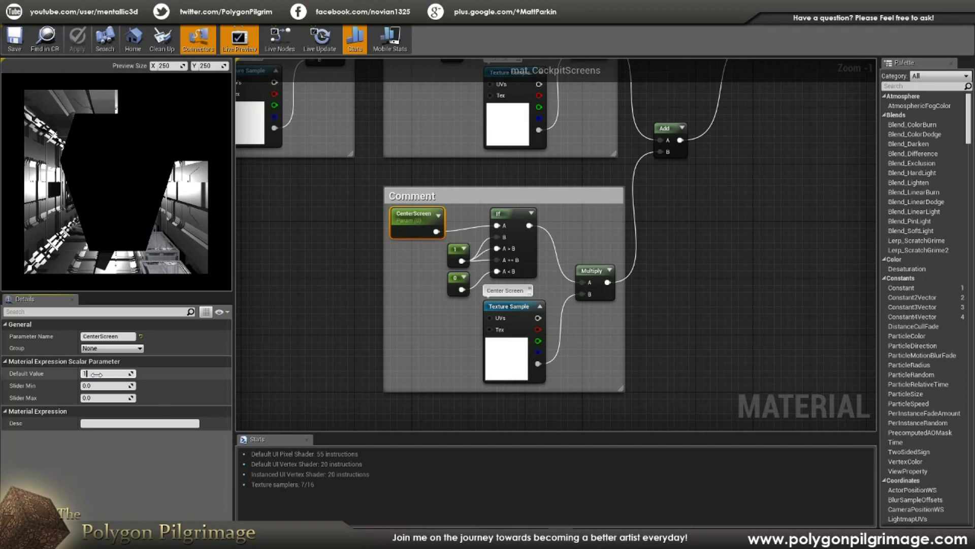
Set the CenterScreen parameter's default value to 1 and save the material
key(Return)
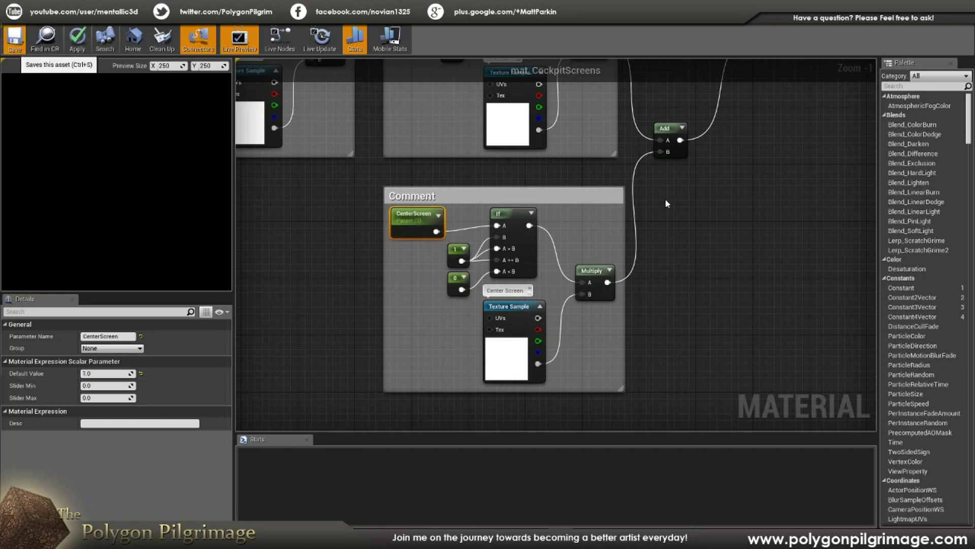
key(ctrl+s)
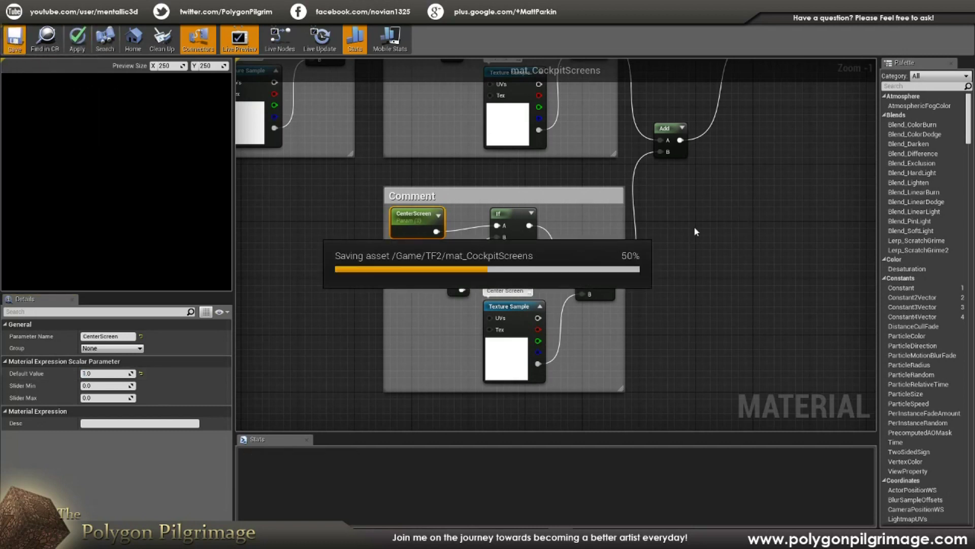
click(679, 204)
Set the Top Right Screen On/Off parameter's default value to 1 and save the material
scroll(677, 200, down, 4)
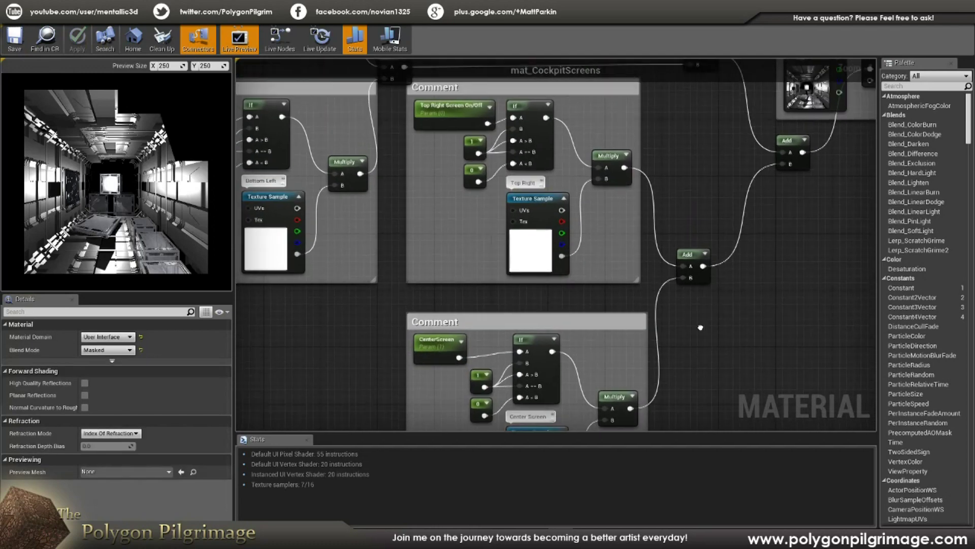
scroll(629, 288, up, 4)
click(457, 199)
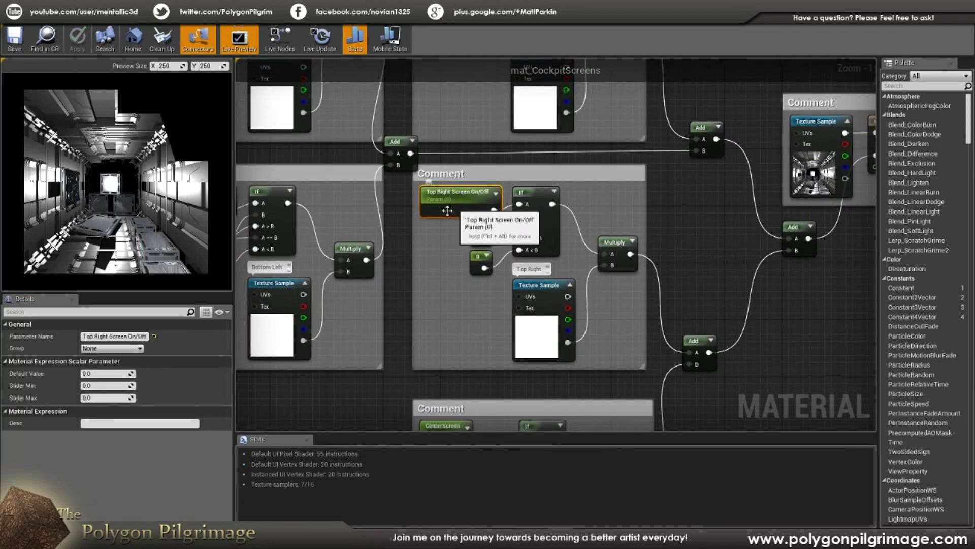
drag(89, 373, 90, 373)
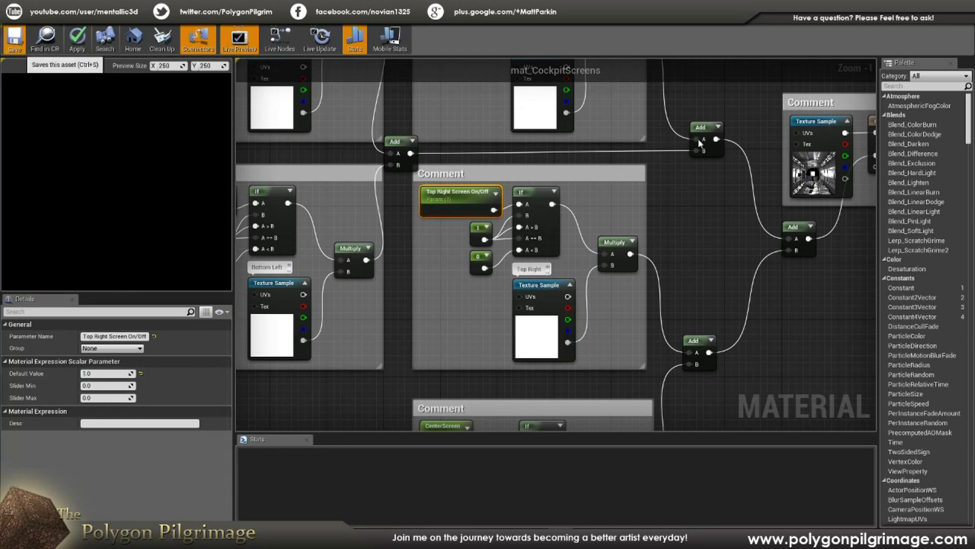
click(14, 40)
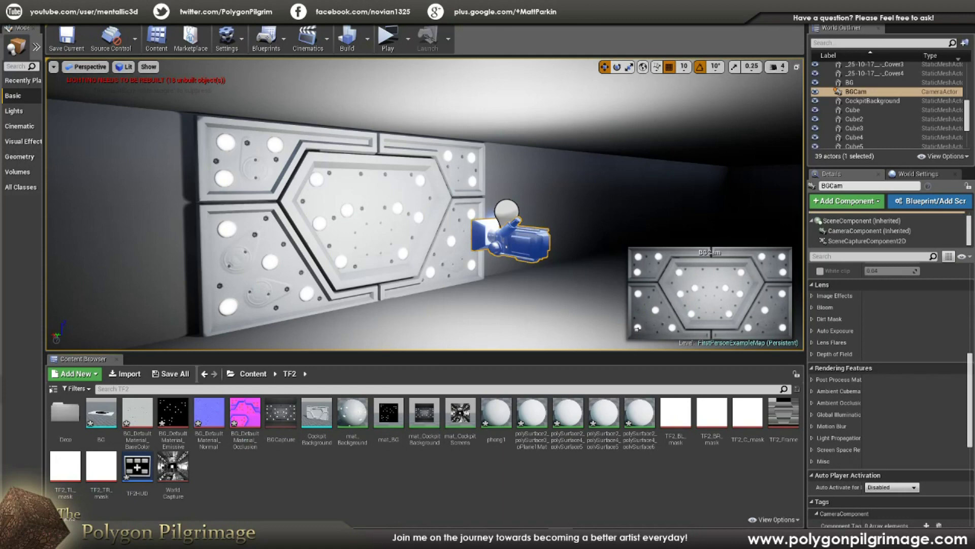
Look over the level's cockpit panel and the TF2HUD blueprint's viewport
right_drag(403, 209, 586, 189)
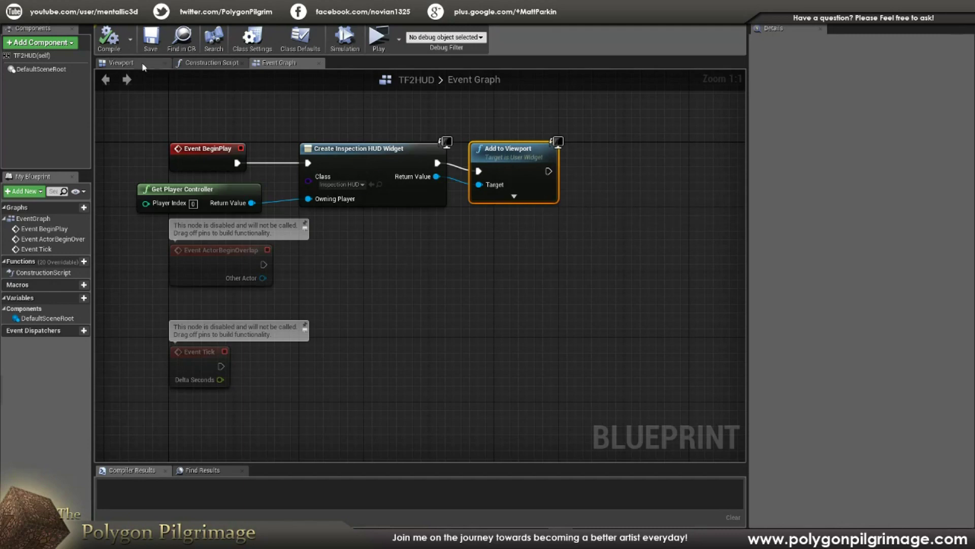
click(121, 62)
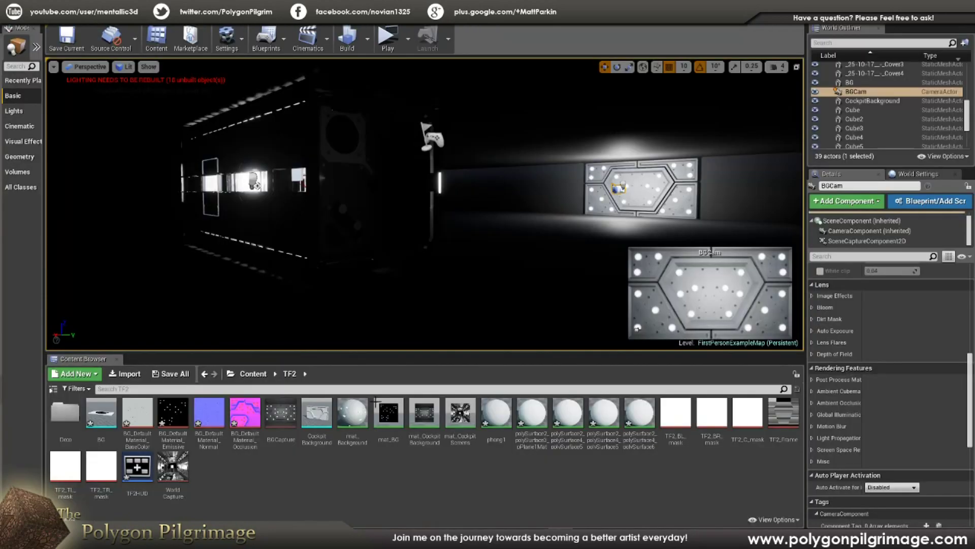
Start a new Blueprint Class in the TF2 folder, search for HUD as its parent class, and cancel the creation
right_click(343, 478)
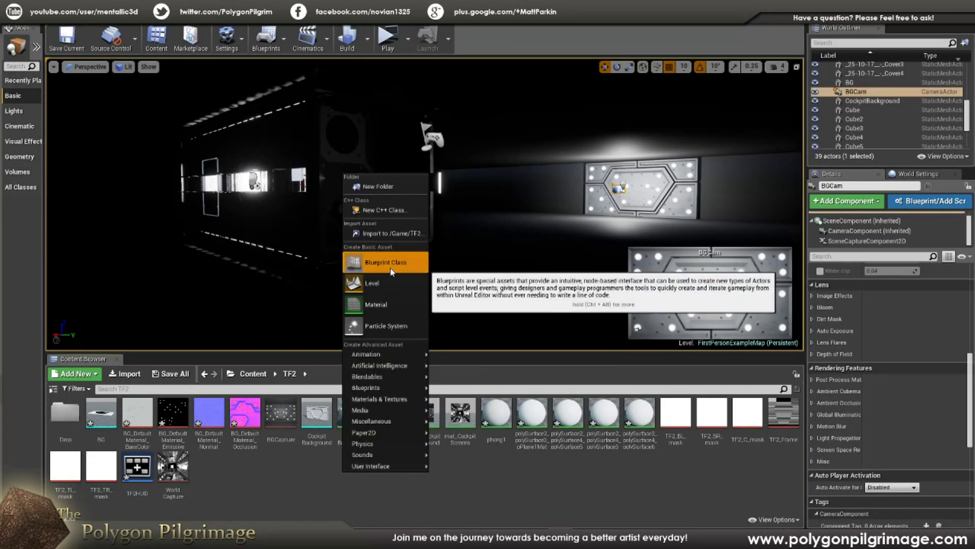
click(385, 212)
text(HUD)
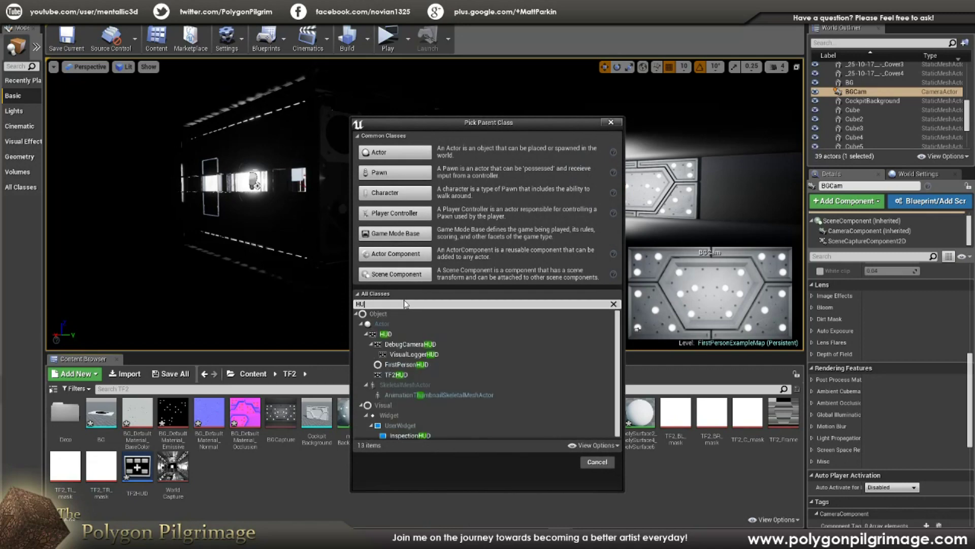
click(385, 334)
click(597, 445)
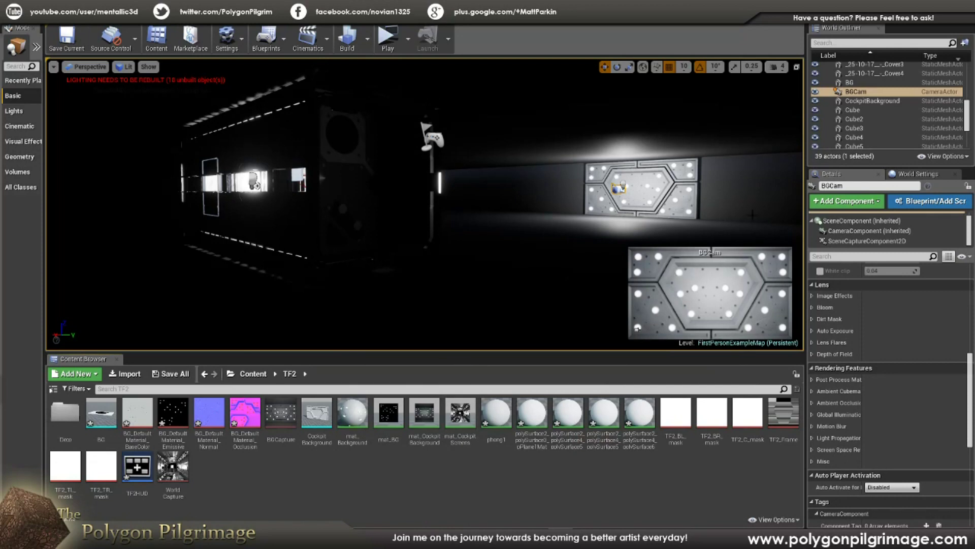
Examine the HUD Class assignment in the World Settings' Game Mode section and the TF2HUD blueprint it refers to
click(918, 174)
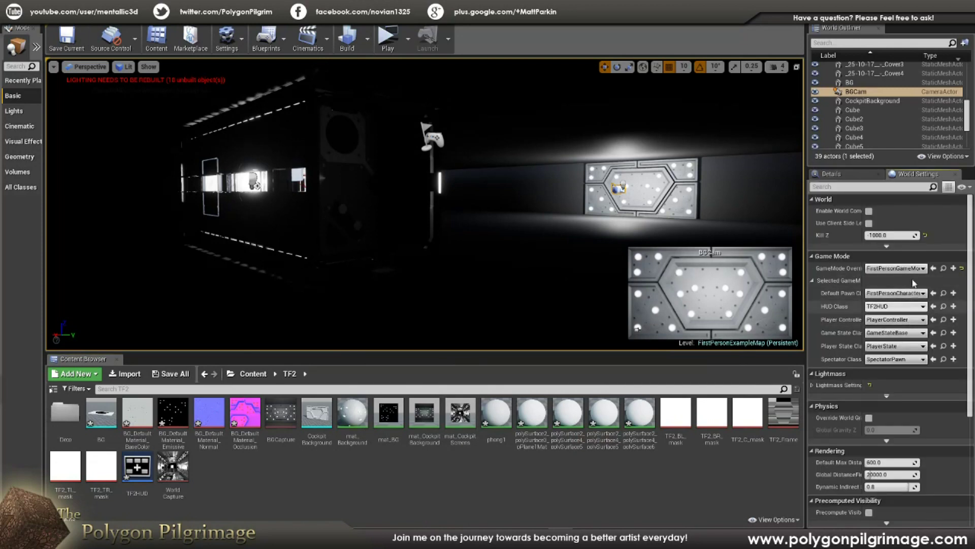
scroll(916, 286, down, 1)
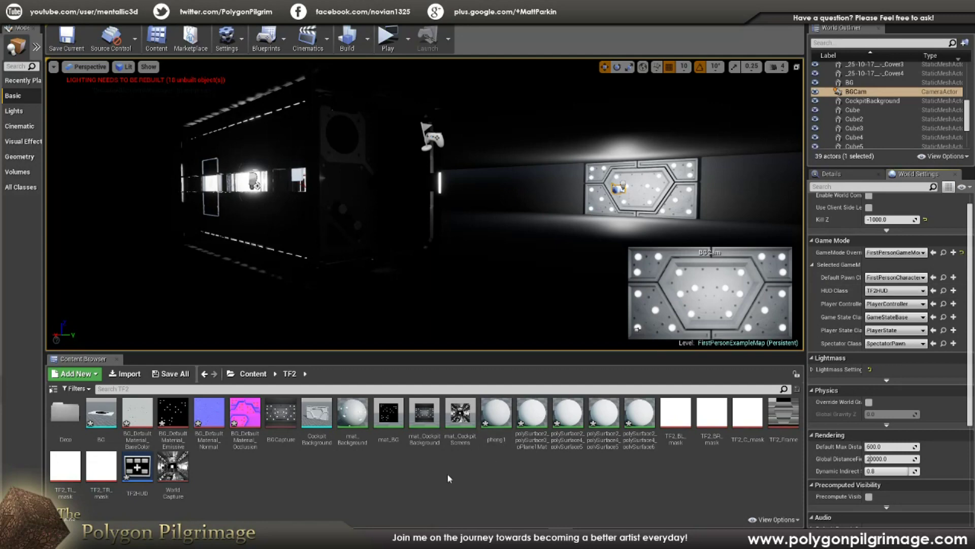
double_click(137, 466)
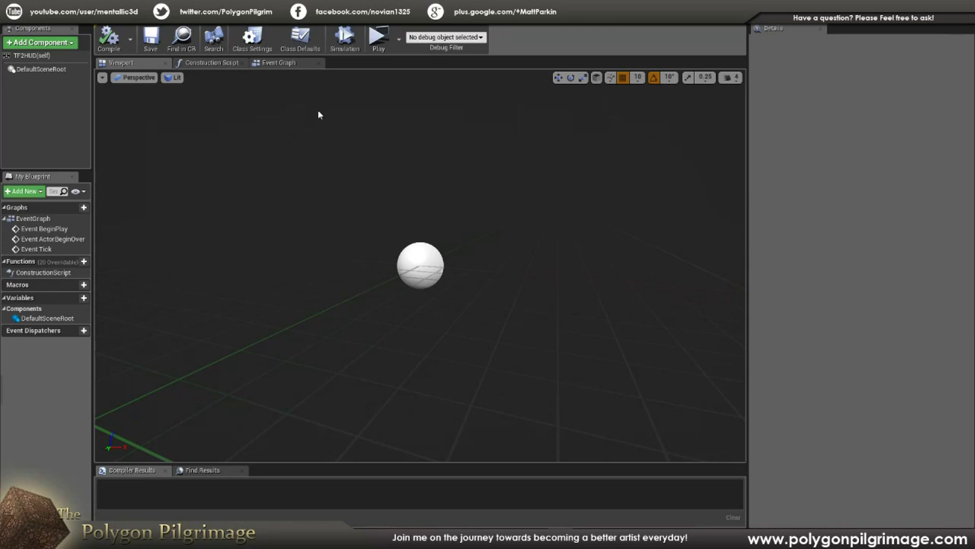
click(61, 6)
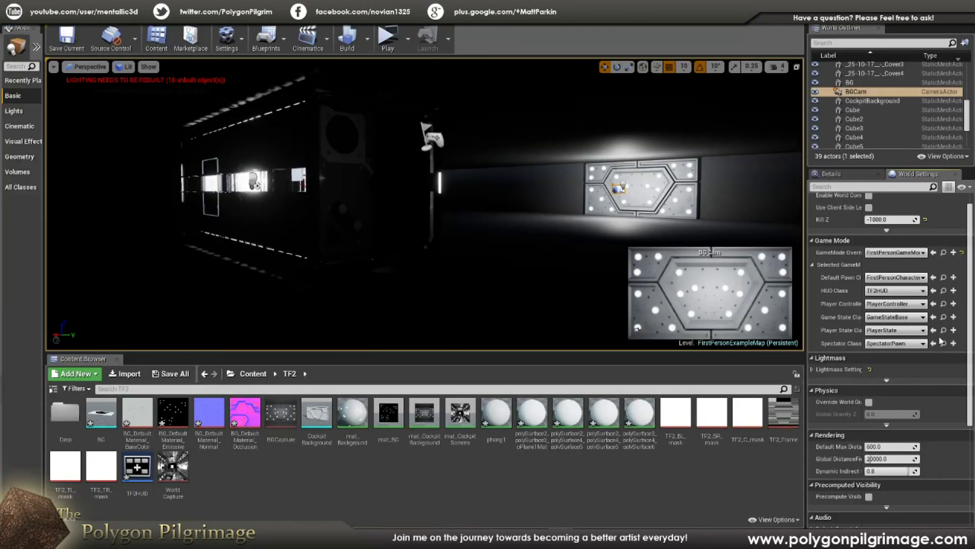
click(862, 176)
click(917, 174)
Examine the default game mode and HUD Class under Maps & Modes in the Project Settings, and close the settings
click(26, 19)
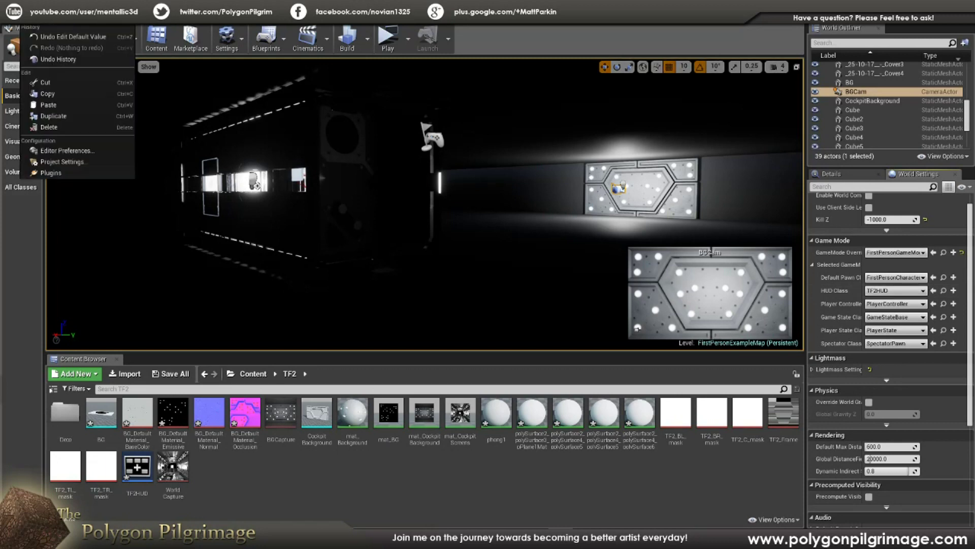
click(61, 163)
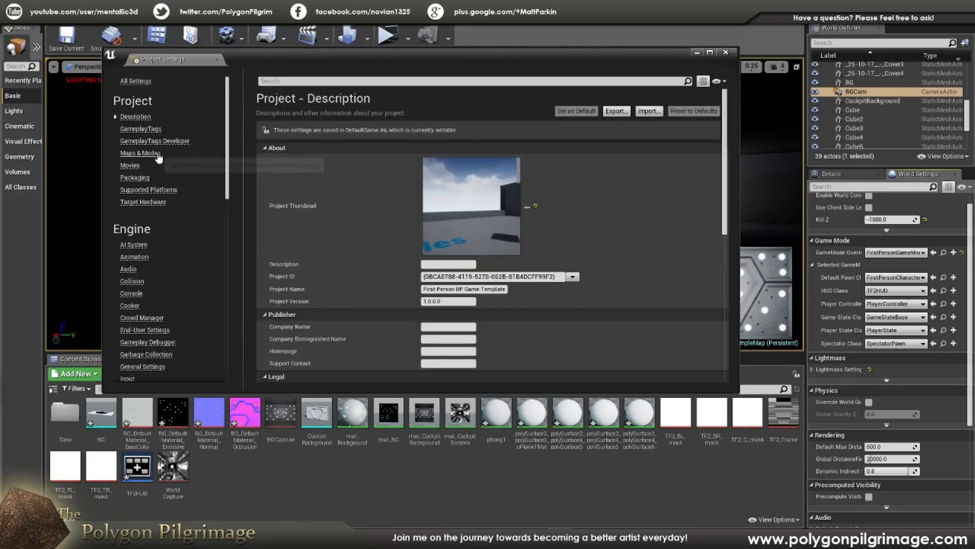
click(143, 155)
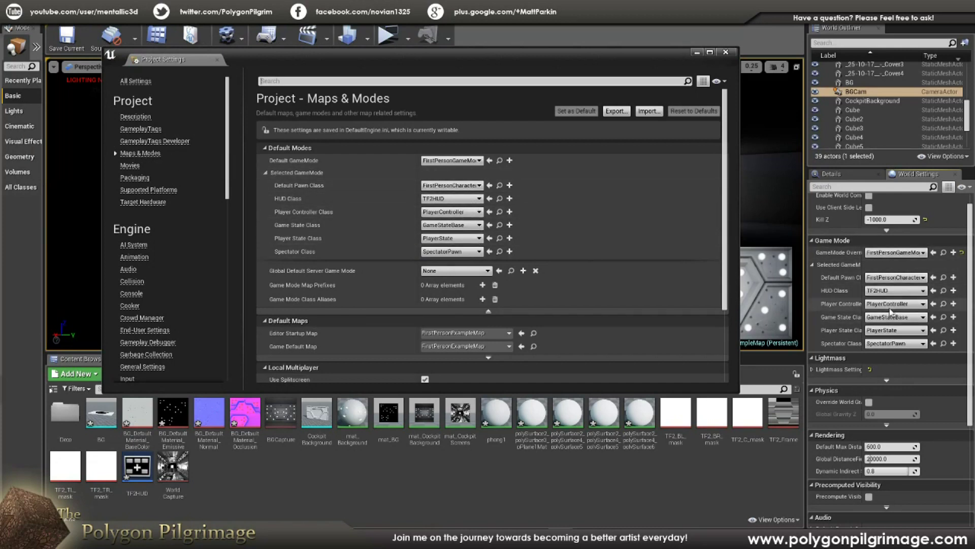
click(726, 52)
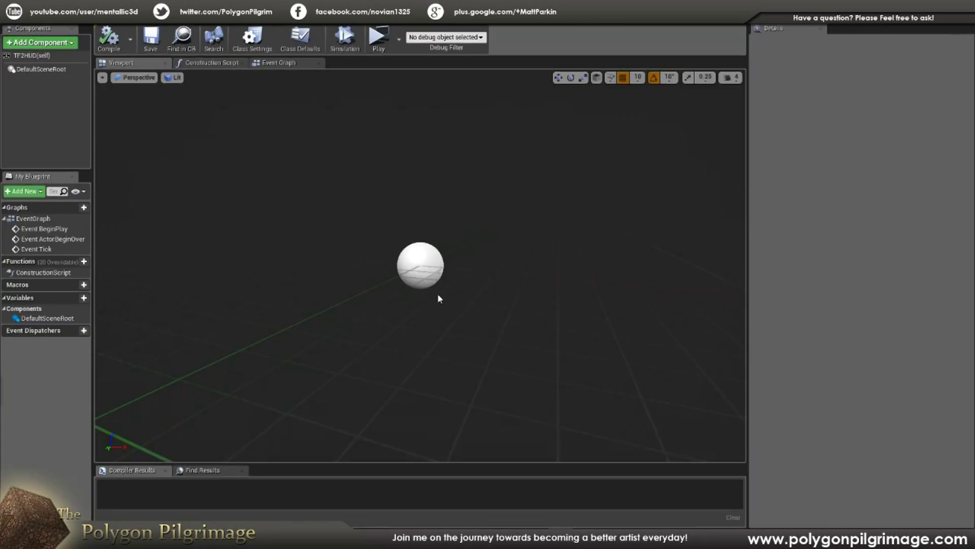
Bring up the Event Graph of the TF2HUD blueprint
click(207, 64)
click(288, 65)
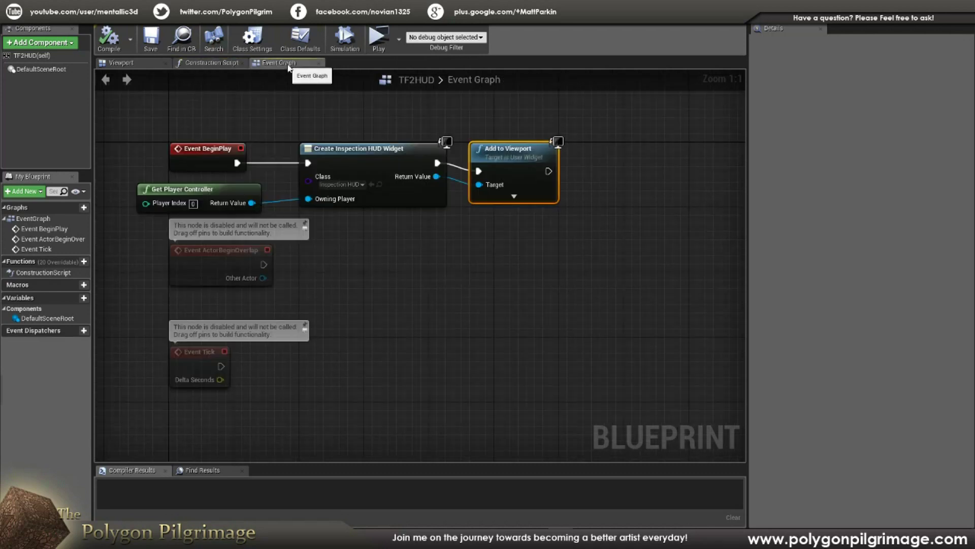
Search the TF2HUD Event Graph's available actions for "get player con" and dismiss the results without adding a node
right_drag(515, 276, 489, 303)
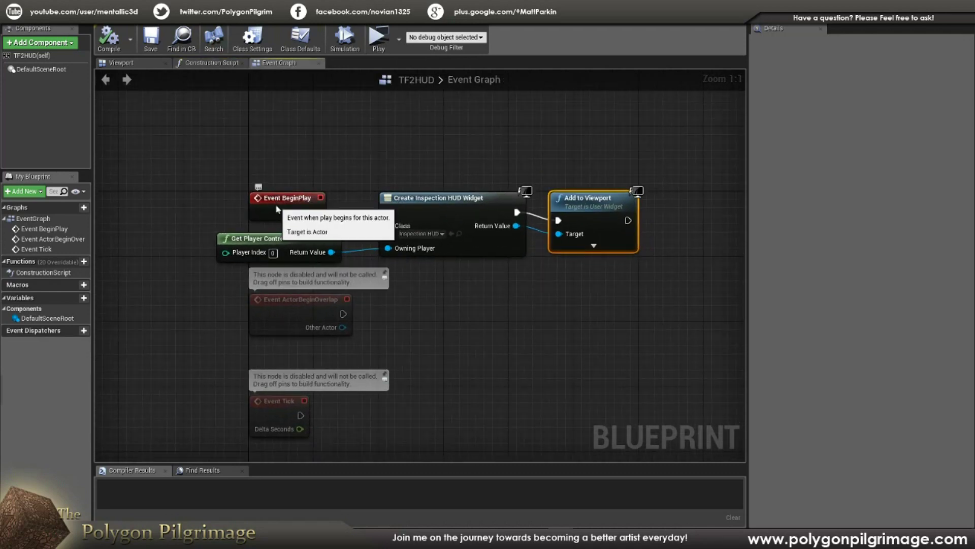
click(360, 170)
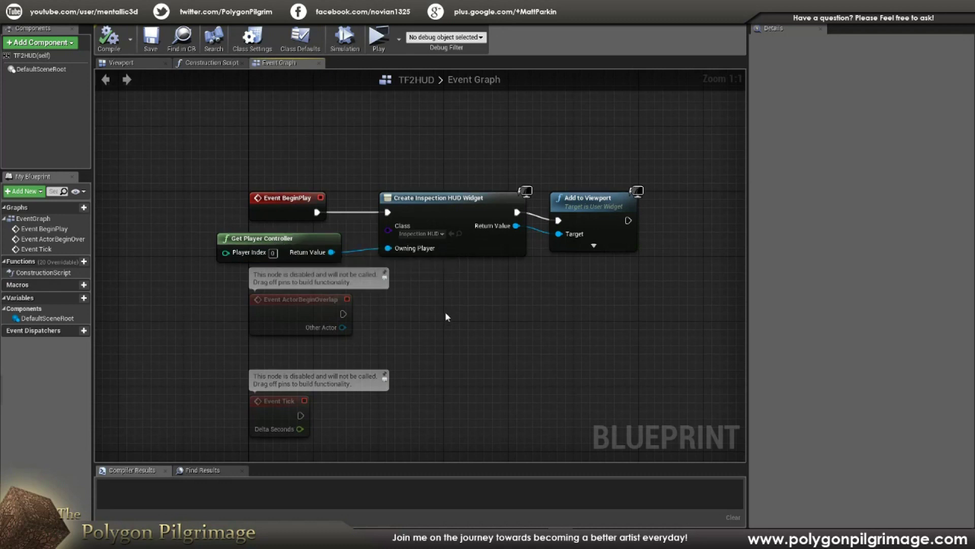
right_drag(442, 319, 443, 313)
right_click(472, 308)
text(get player con)
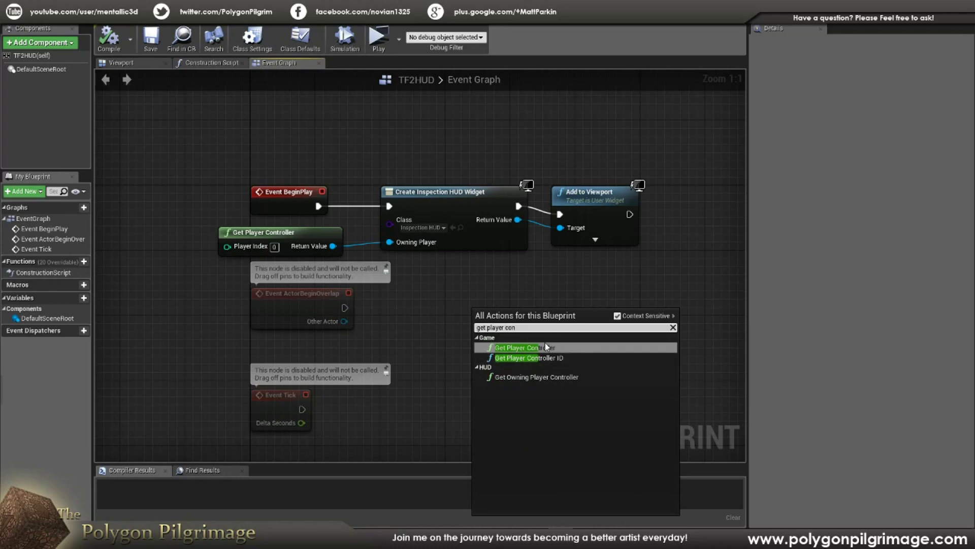
key(Escape)
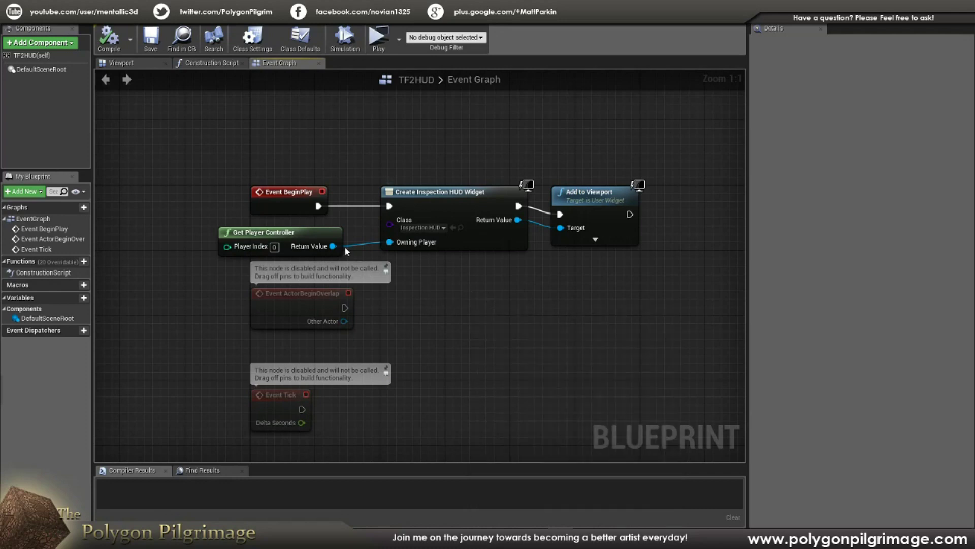
Try branching a second Add to Viewport node from Create Inspection HUD Widget, delete it, and reconnect the original Add to Viewport
right_drag(545, 204, 466, 202)
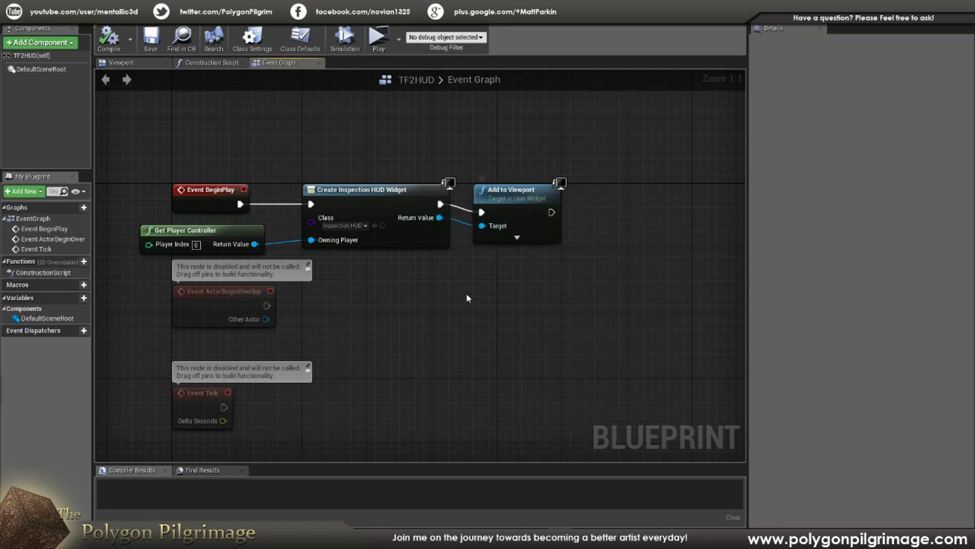
drag(440, 205, 518, 318)
text(add to view)
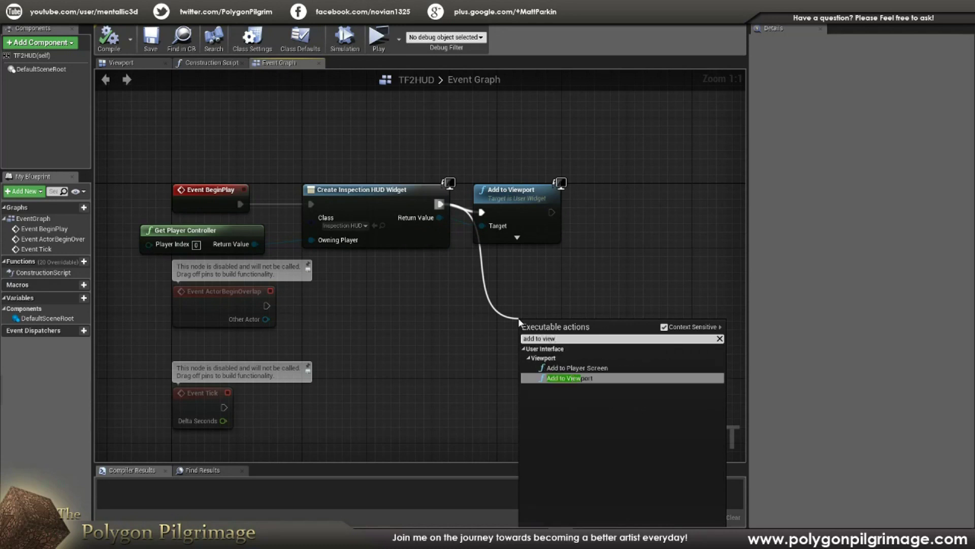
click(560, 380)
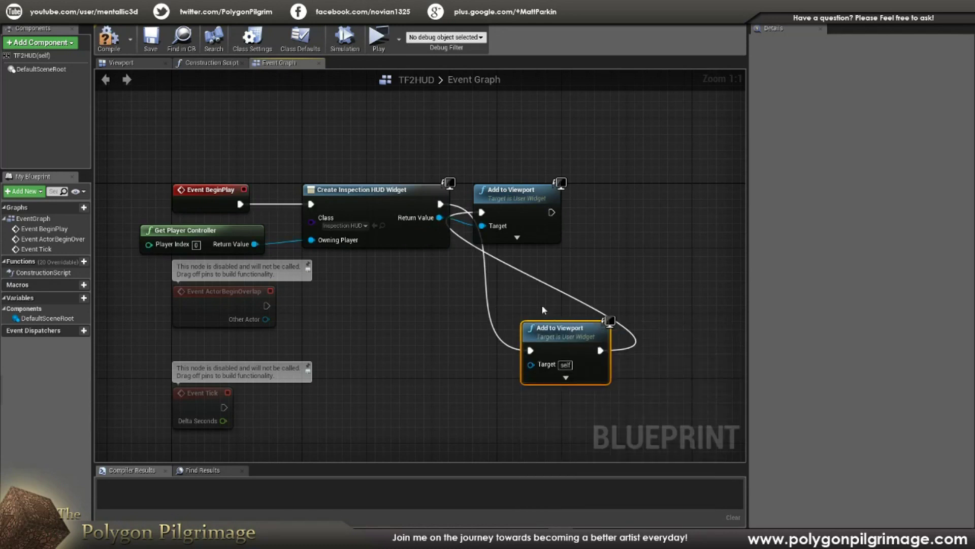
key(Delete)
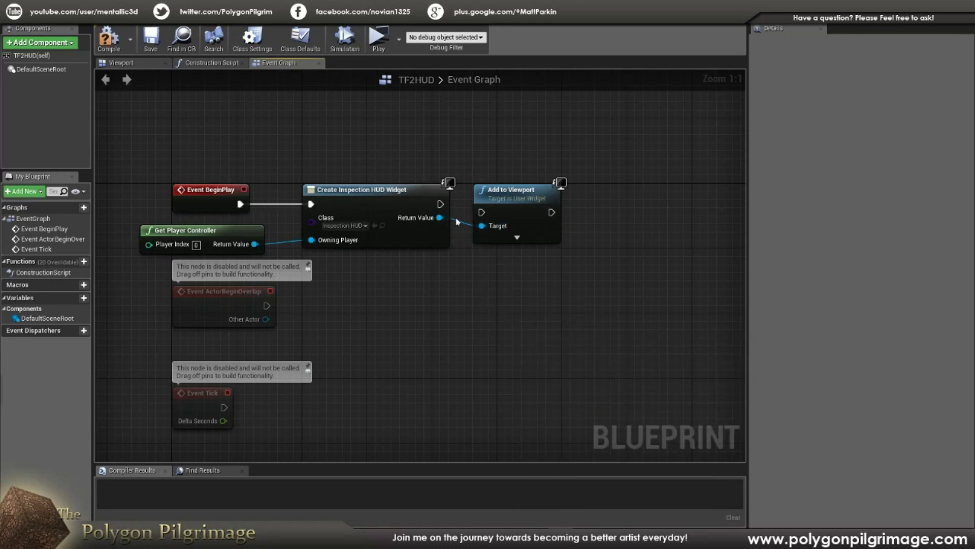
drag(440, 204, 482, 212)
Examine the Event BeginPlay, Create Inspection HUD Widget and Add to Viewport nodes in turn
click(214, 194)
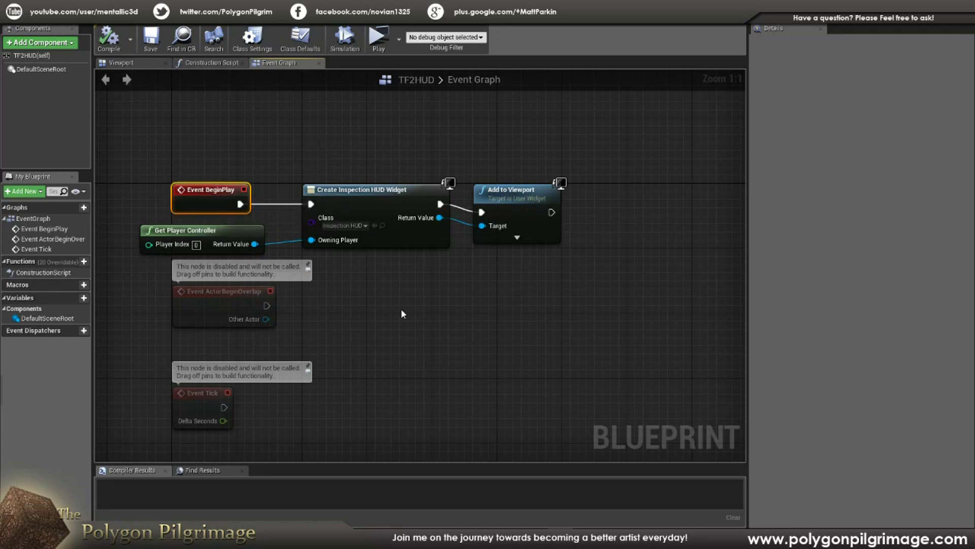
click(382, 209)
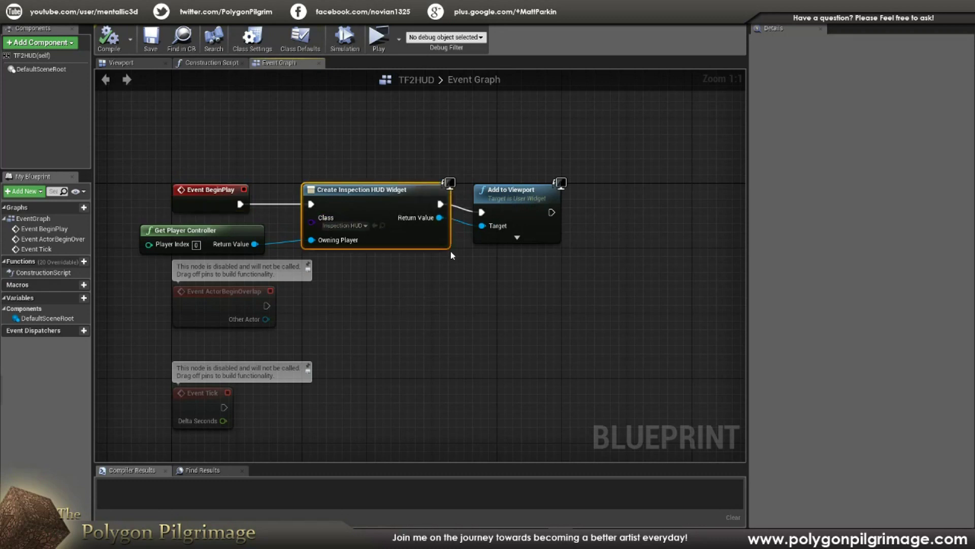
click(491, 198)
click(462, 336)
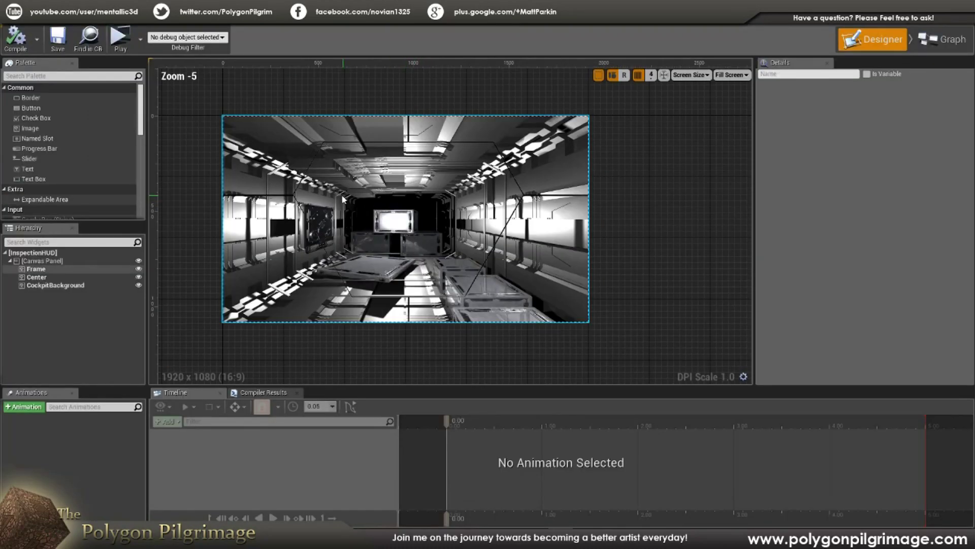
View the InspectionHUD widget layout and the User Interface asset creation options for the TF2 folder
scroll(343, 200, up, 1)
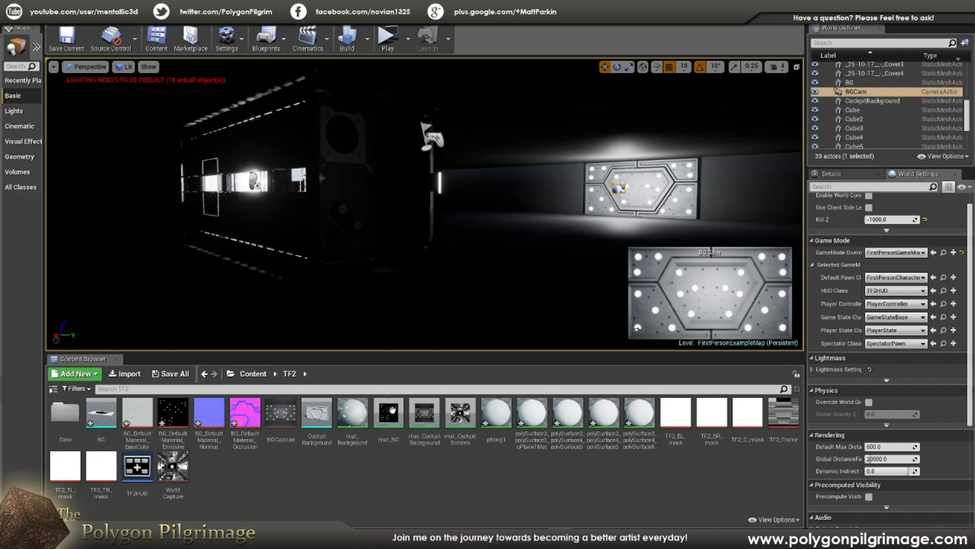
right_click(325, 481)
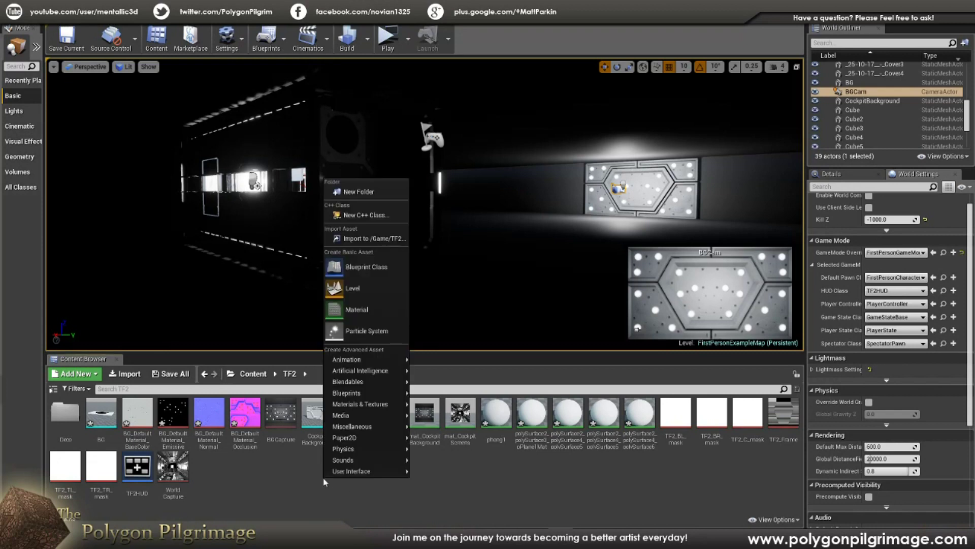
mouse_move(333, 472)
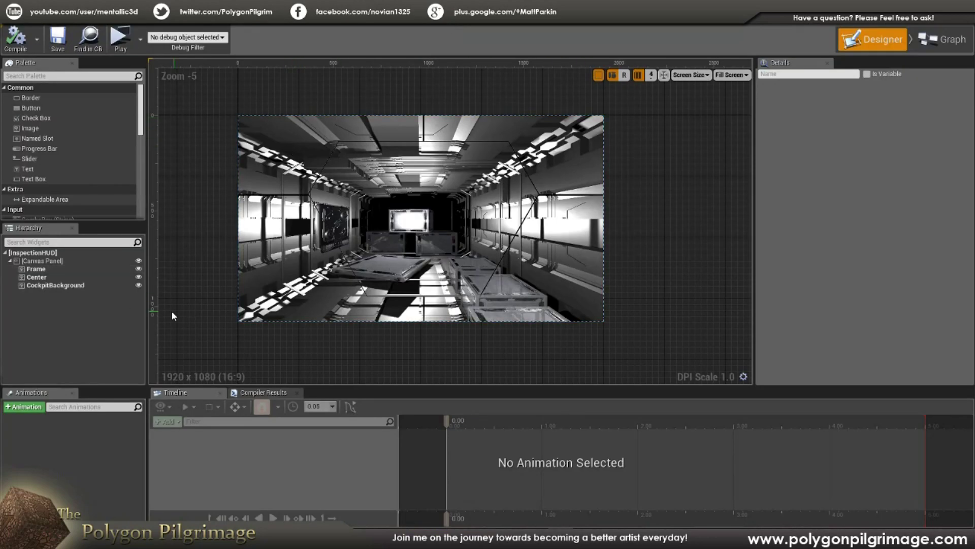
Toggle the visibility of InspectionHUD's layers, leaving the Frame and Center images hidden and the Canvas Panel shown
click(138, 277)
click(138, 269)
click(139, 261)
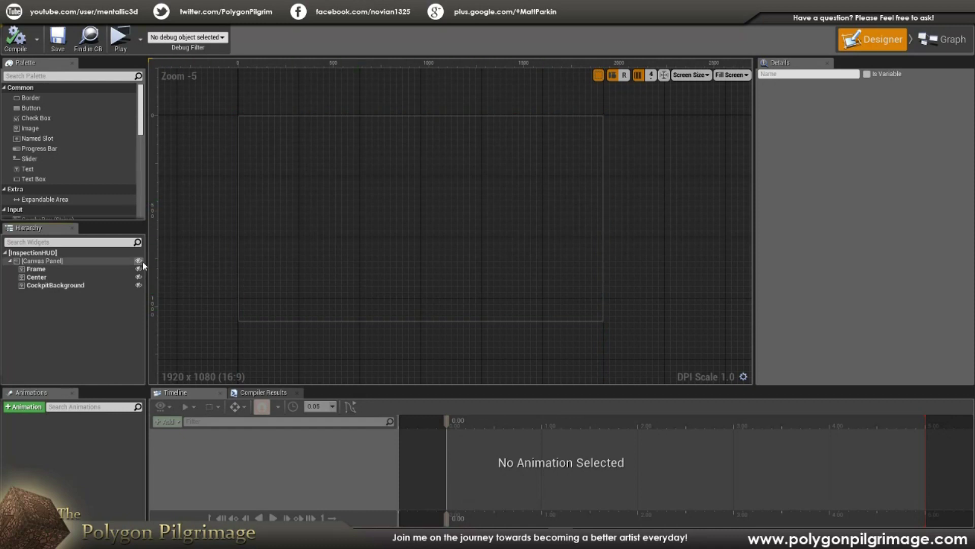
click(139, 260)
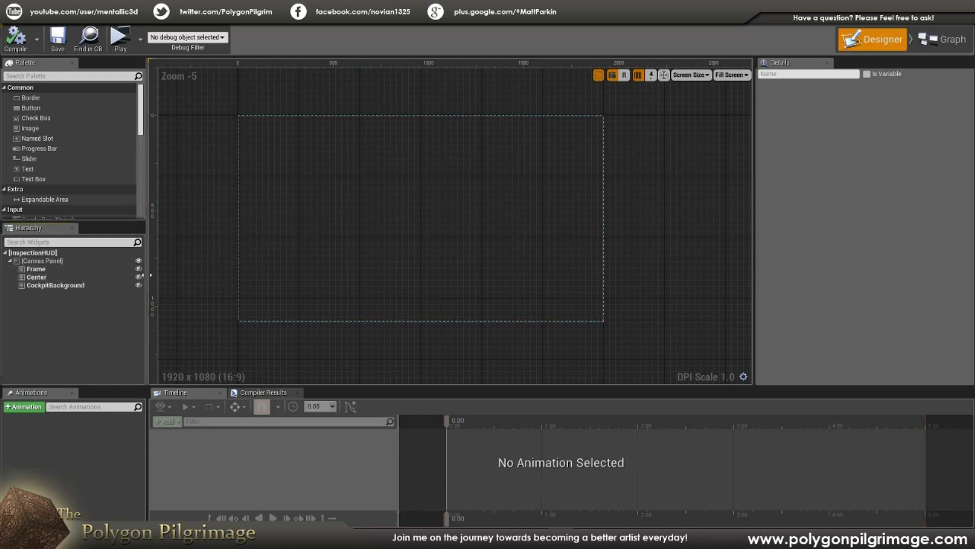
click(139, 276)
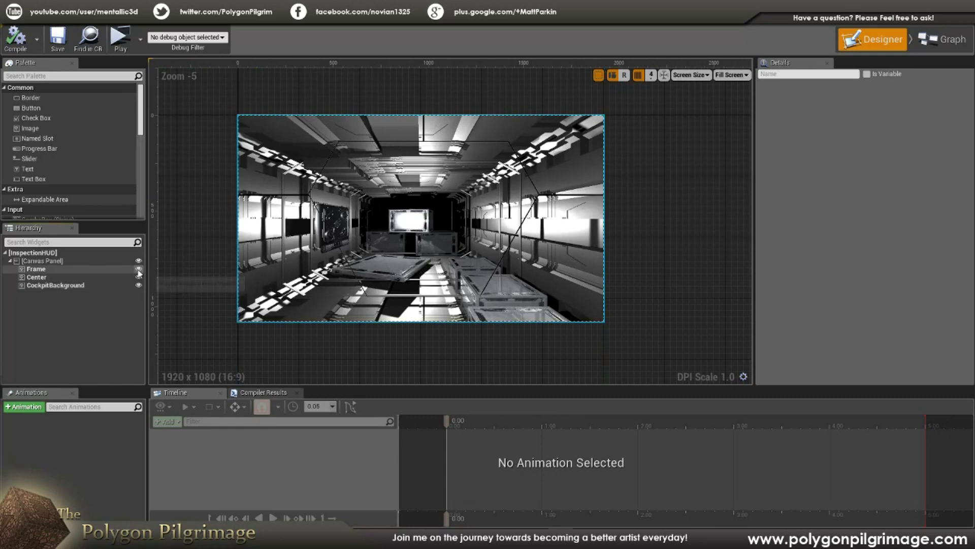
click(138, 268)
Select the CockpitBackground image and examine its bounds, slot and appearance properties
click(127, 286)
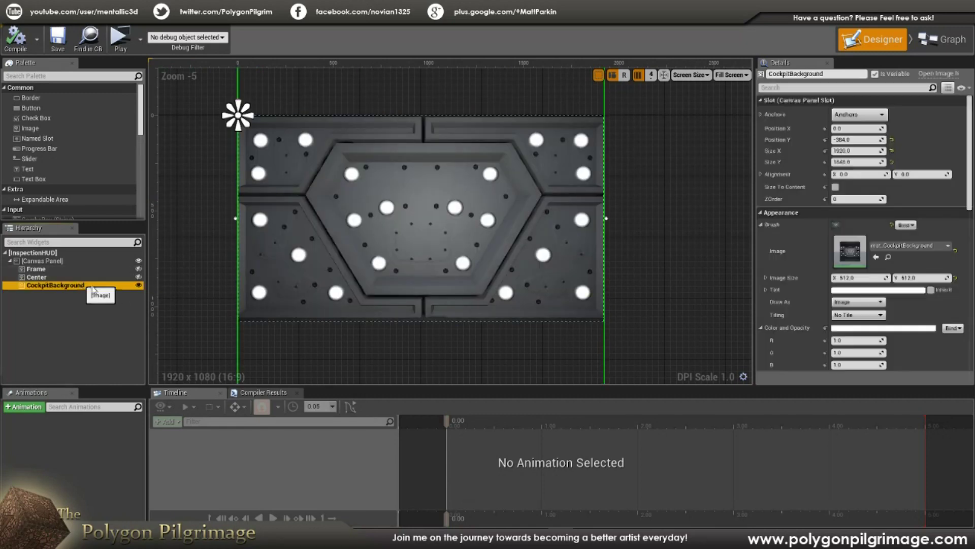
scroll(393, 182, down, 3)
scroll(393, 182, up, 1)
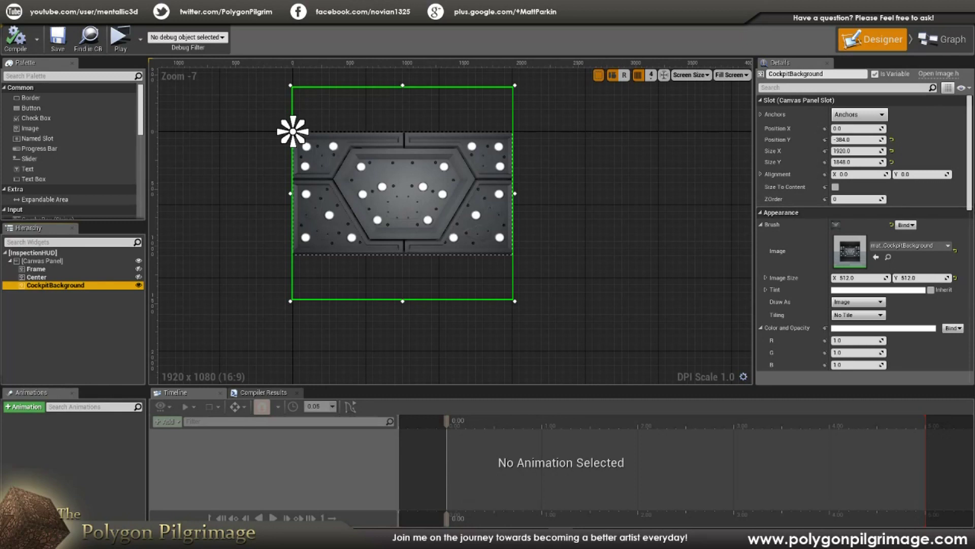
drag(971, 178, 971, 201)
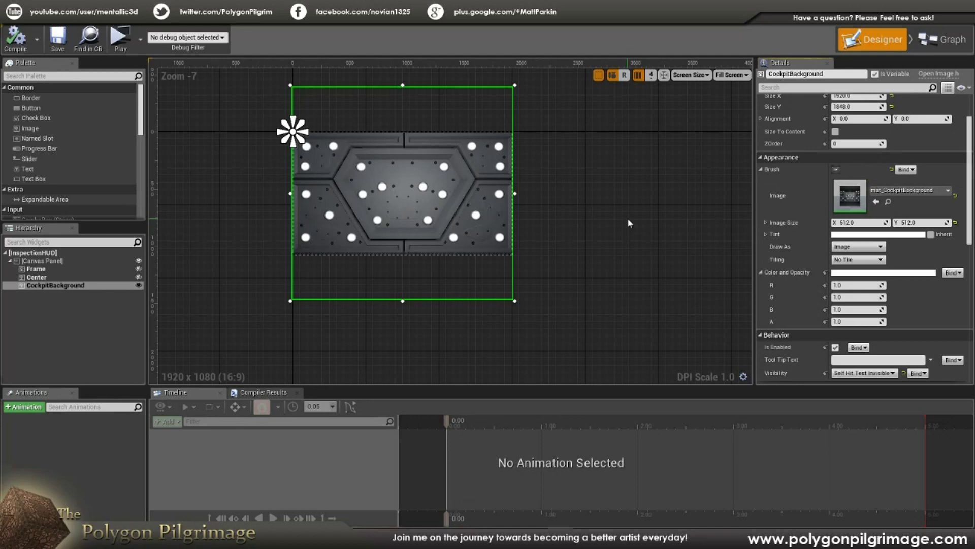
Examine the mat_CockpitBackground material's node setup and settings, and return to CockpitBackground's properties in the InspectionHUD widget
click(406, 7)
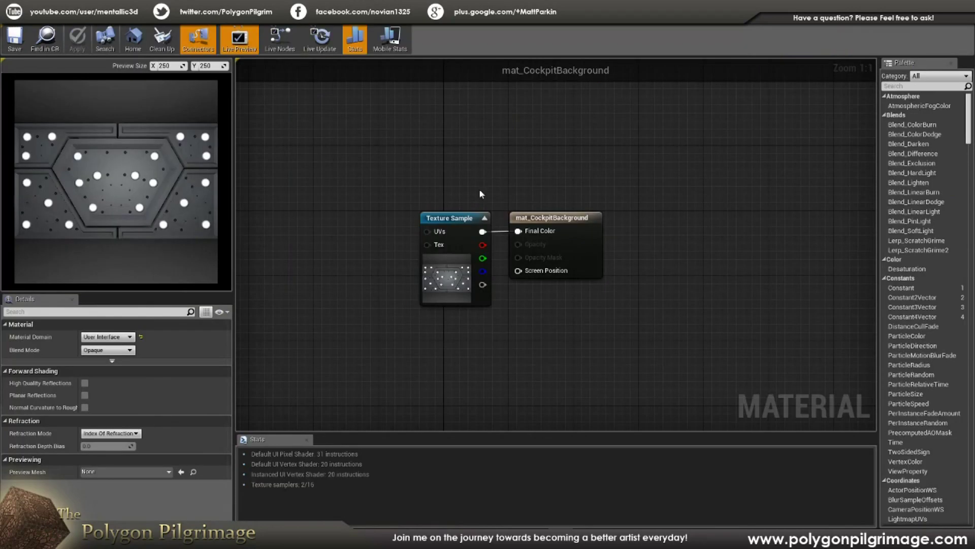
click(548, 216)
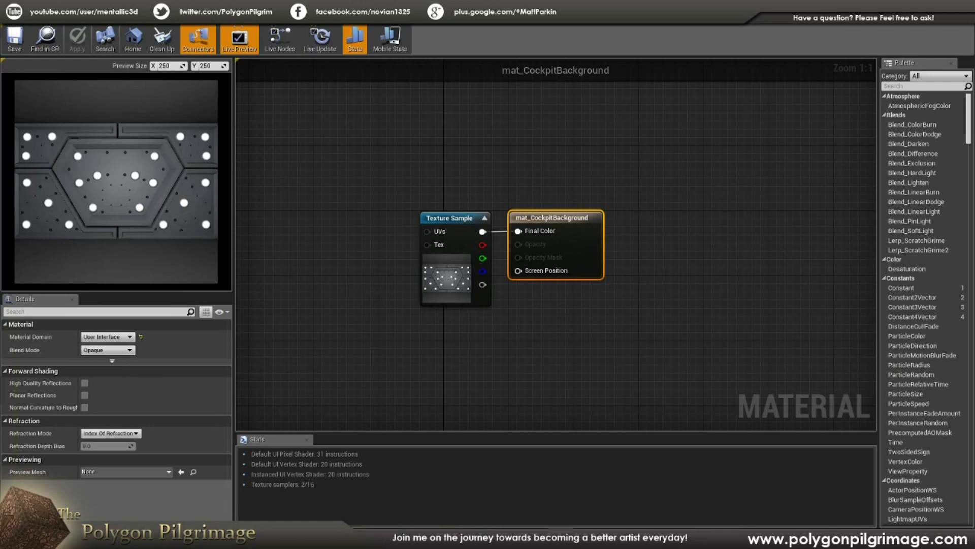
click(315, 7)
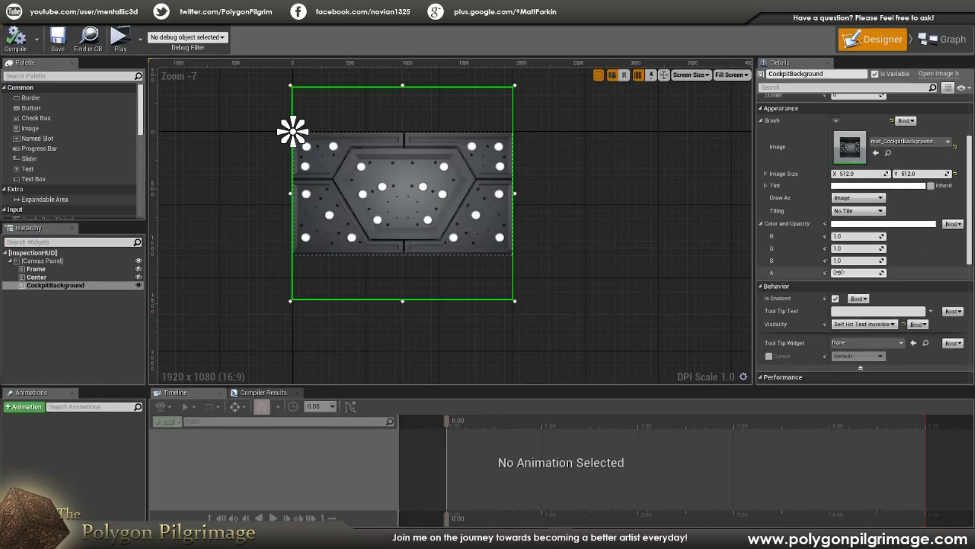
scroll(811, 188, up, 2)
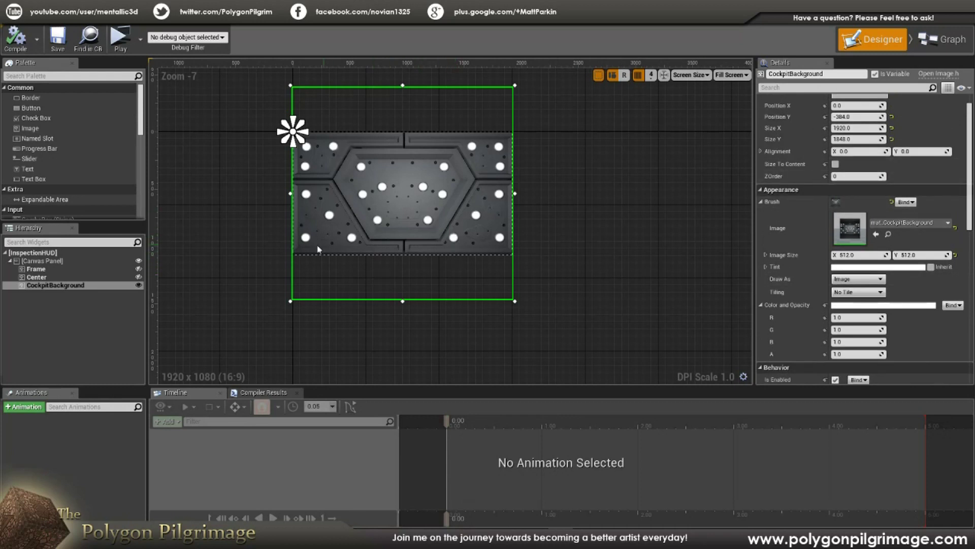
Show the Center image again, and examine its slot and brush properties and the mat_CockpitScreens material graph it uses
click(139, 277)
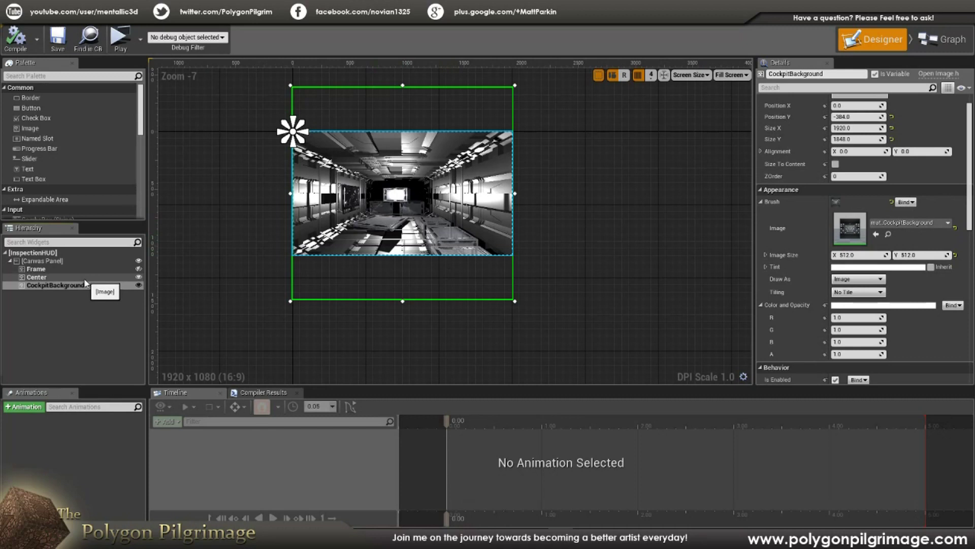
click(72, 278)
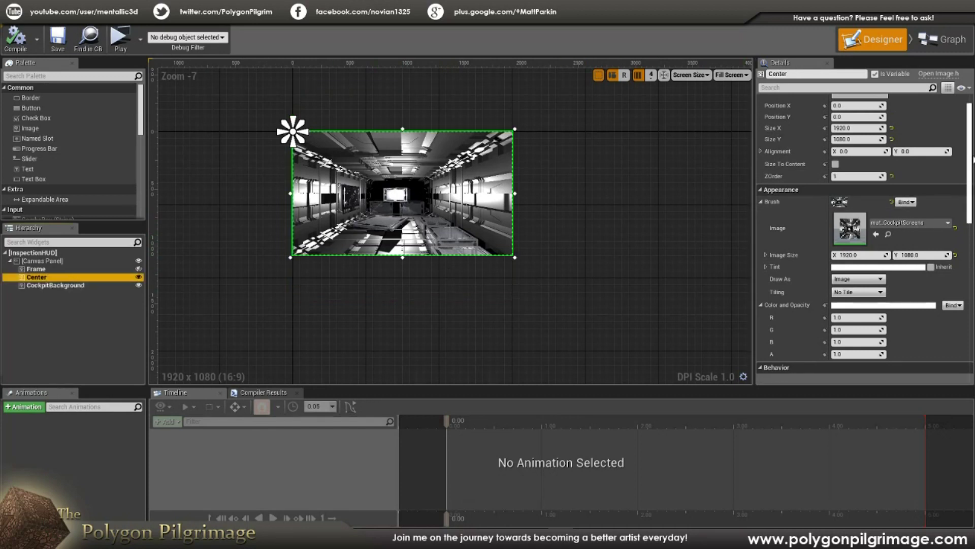
drag(969, 160, 968, 140)
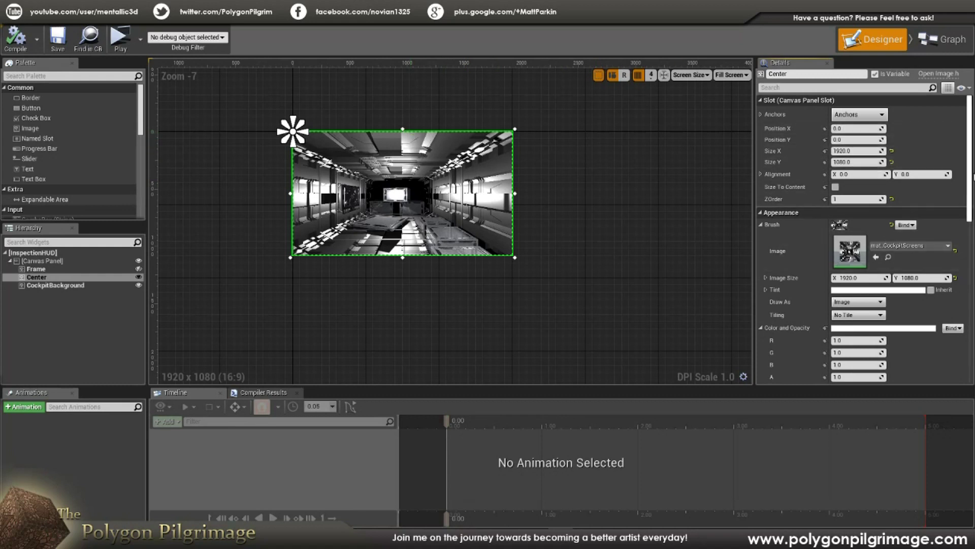
scroll(972, 177, down, 3)
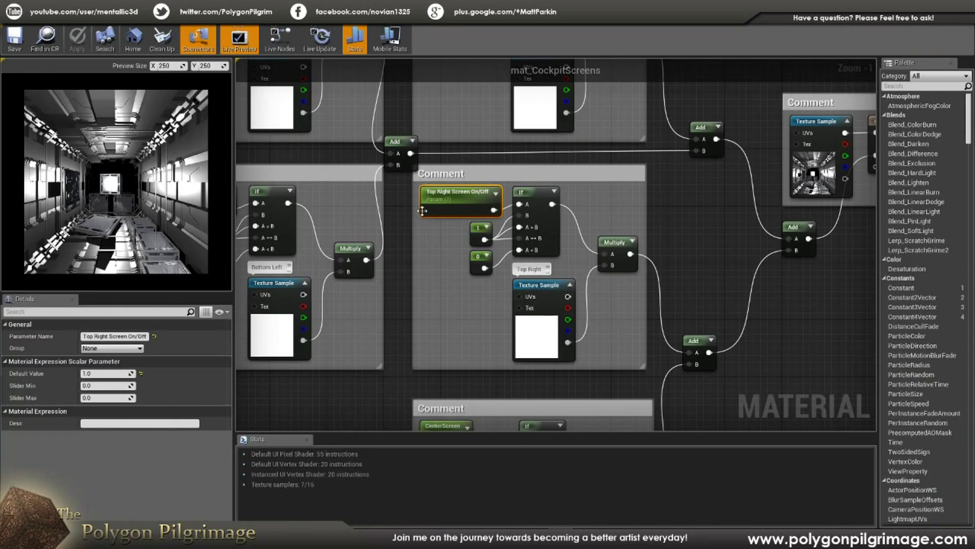
scroll(570, 240, down, 4)
right_drag(571, 241, 566, 245)
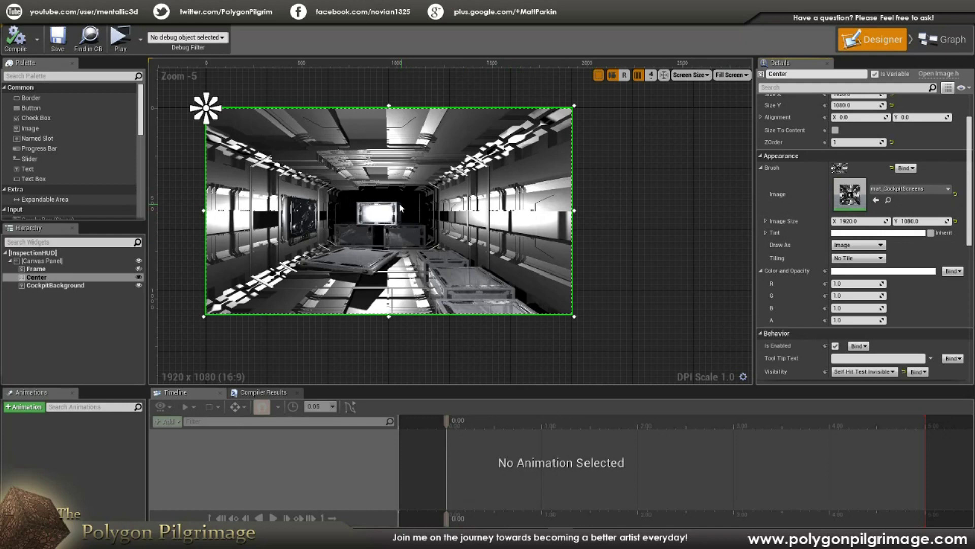
Show the Frame image again and examine its slot, TF2_Frame brush, and behavior properties
click(29, 269)
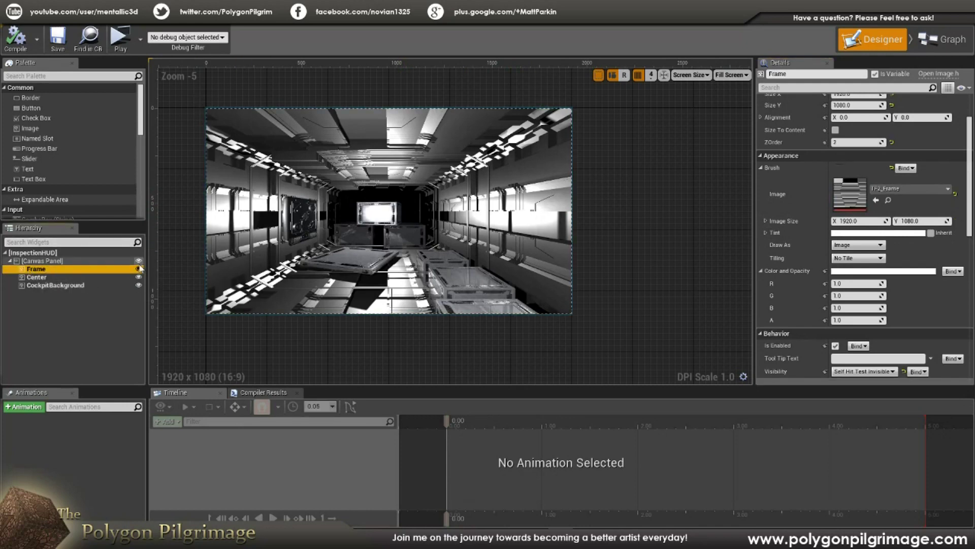
scroll(367, 187, up, 1)
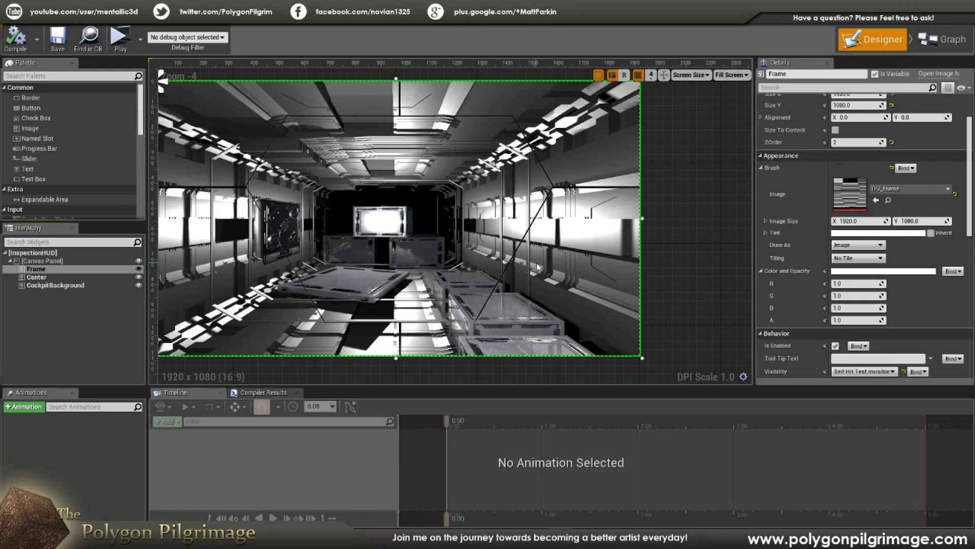
scroll(566, 182, down, 1)
scroll(436, 221, up, 1)
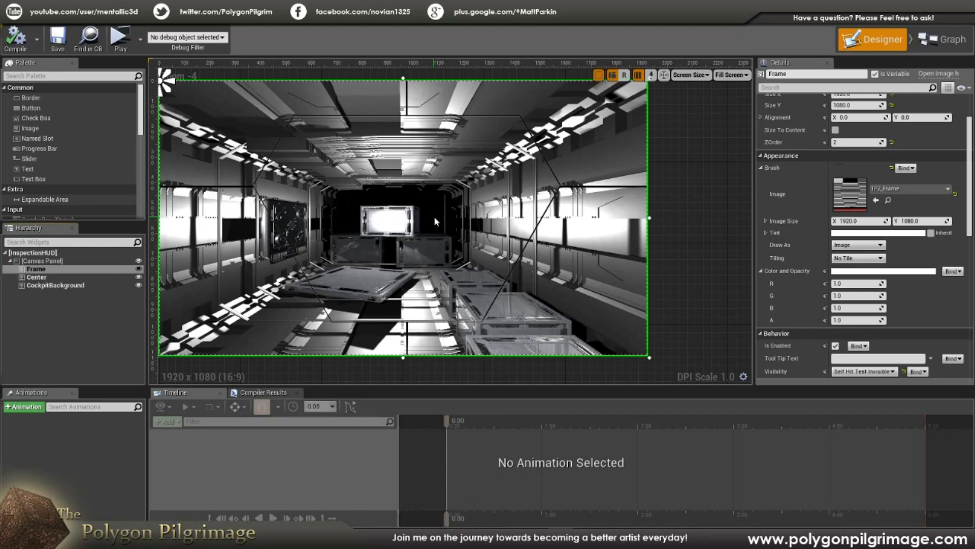
scroll(805, 143, up, 3)
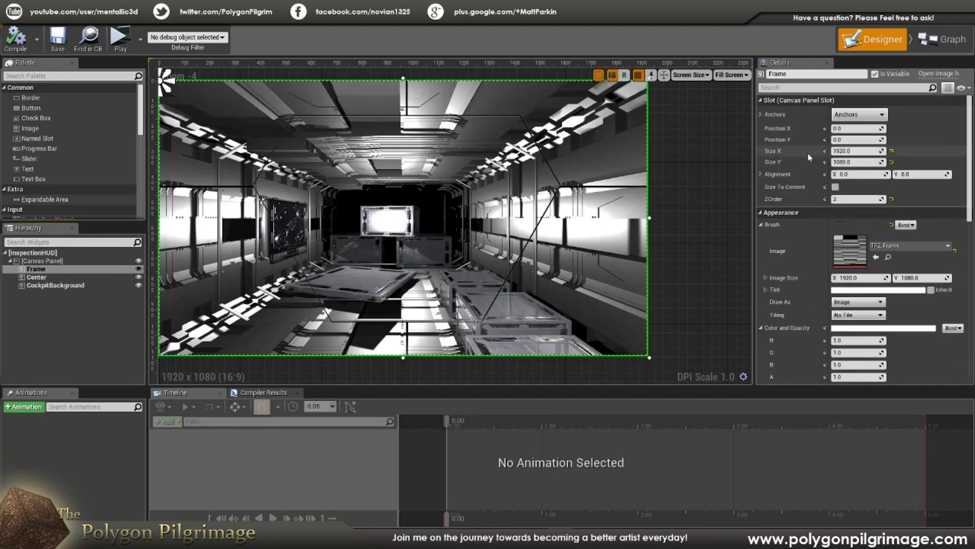
scroll(864, 203, down, 3)
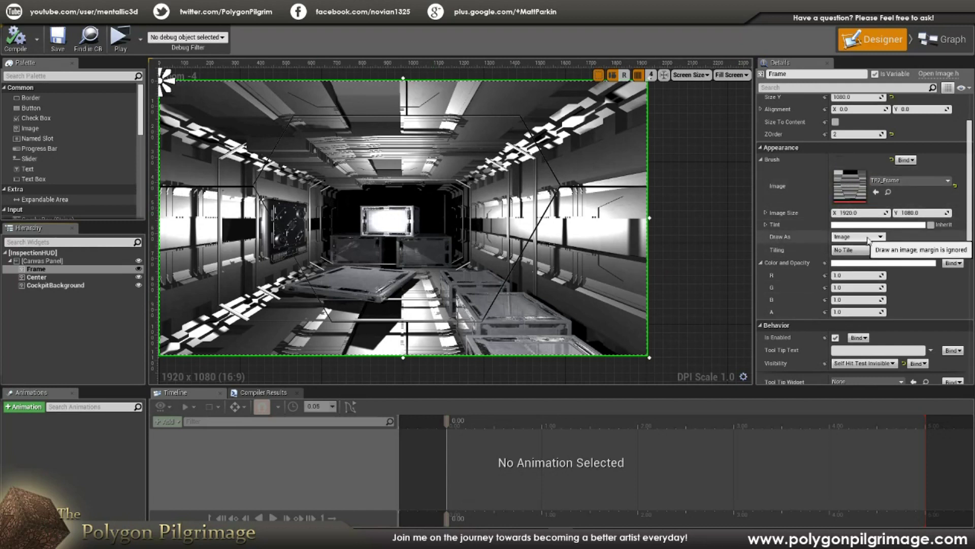
scroll(815, 277, up, 3)
scroll(808, 277, down, 5)
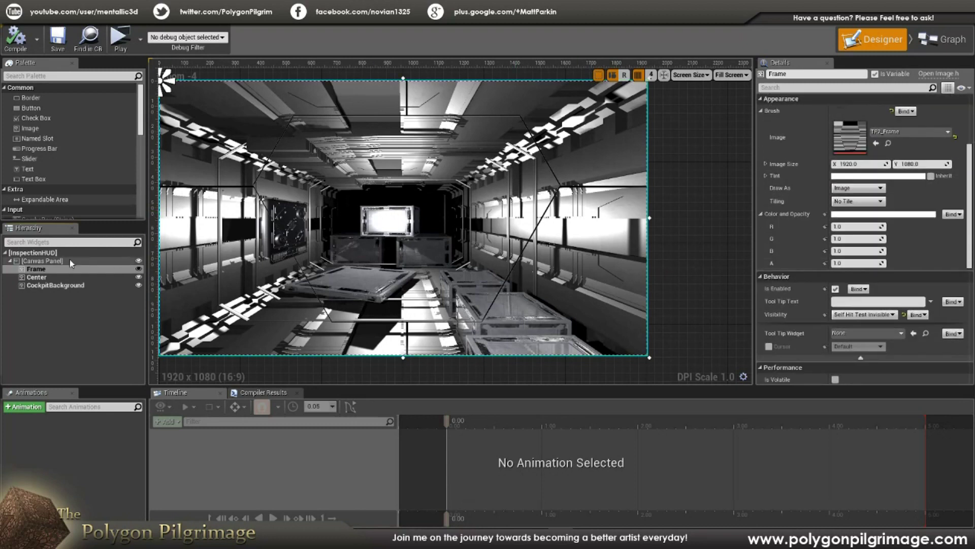
Compare the ZOrder and other canvas slot values of the CockpitBackground, Frame and Center images
click(57, 285)
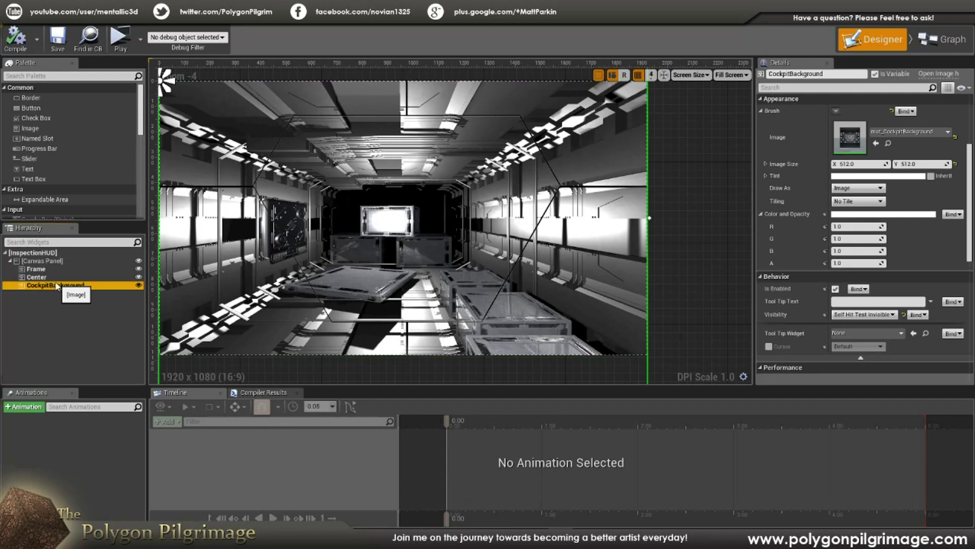
scroll(490, 263, down, 1)
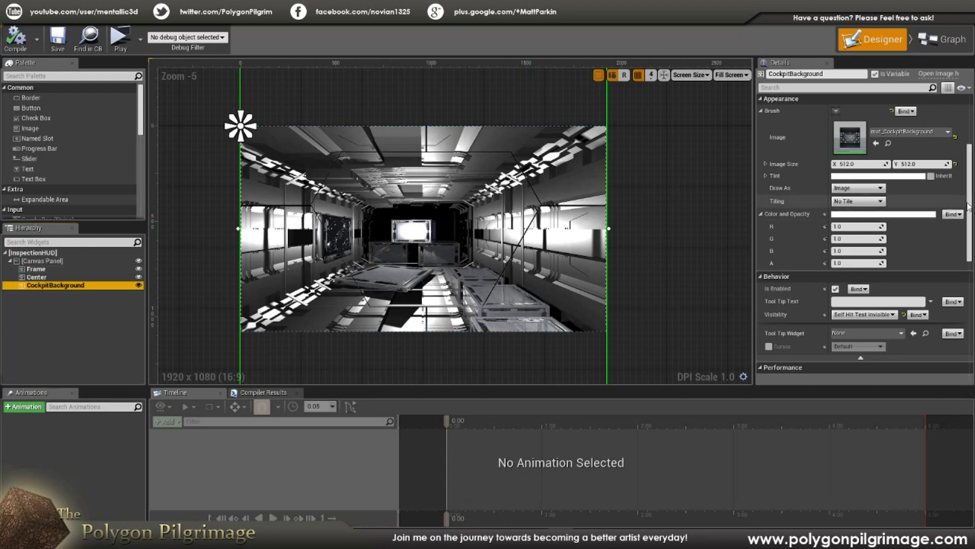
drag(972, 198, 971, 151)
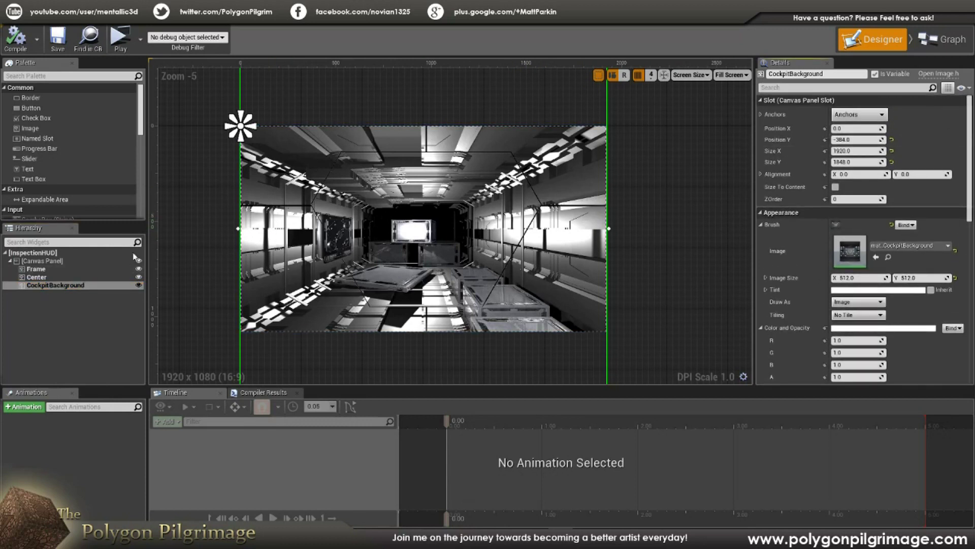
click(81, 267)
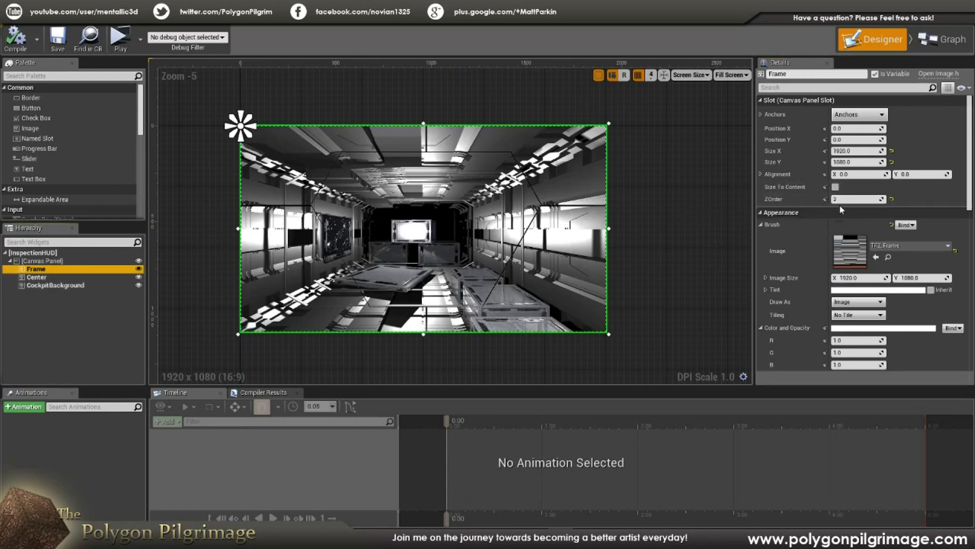
click(46, 277)
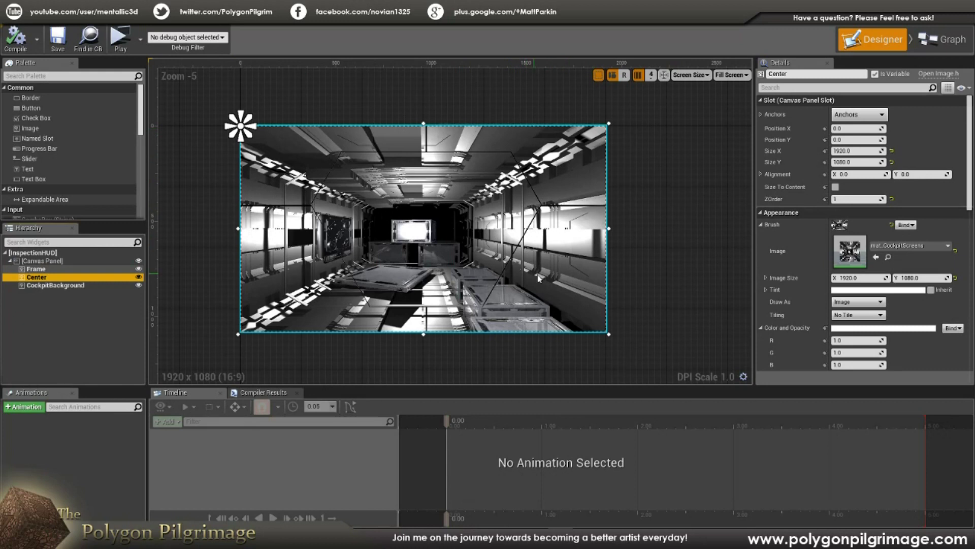
click(35, 286)
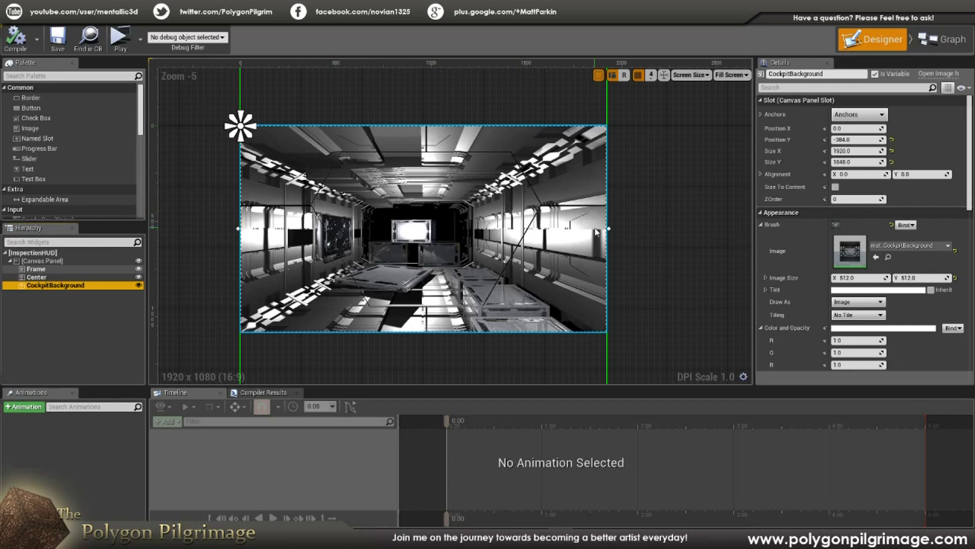
Check the behavior visibility setting of the CockpitBackground, Center and Frame images
drag(972, 135, 972, 150)
scroll(813, 223, down, 3)
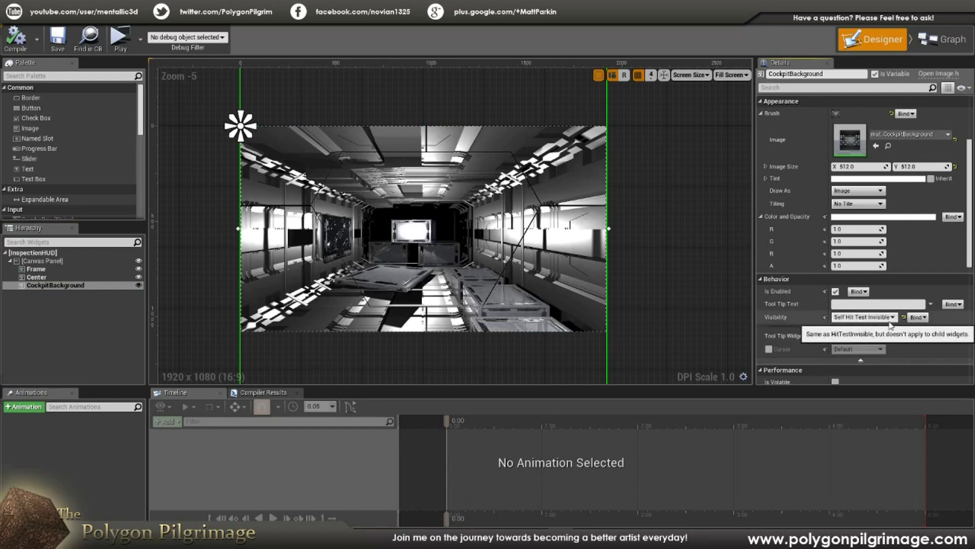
click(41, 274)
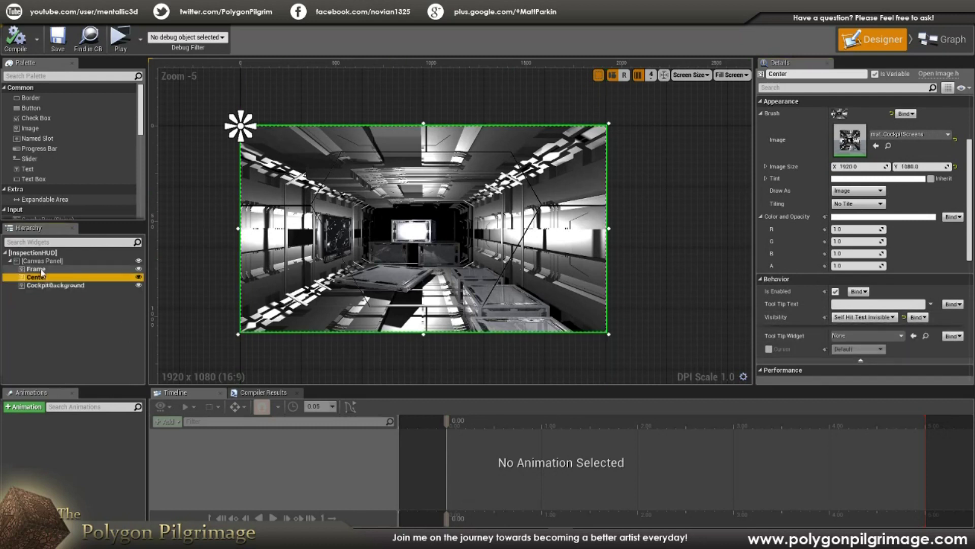
click(40, 270)
click(46, 278)
click(65, 286)
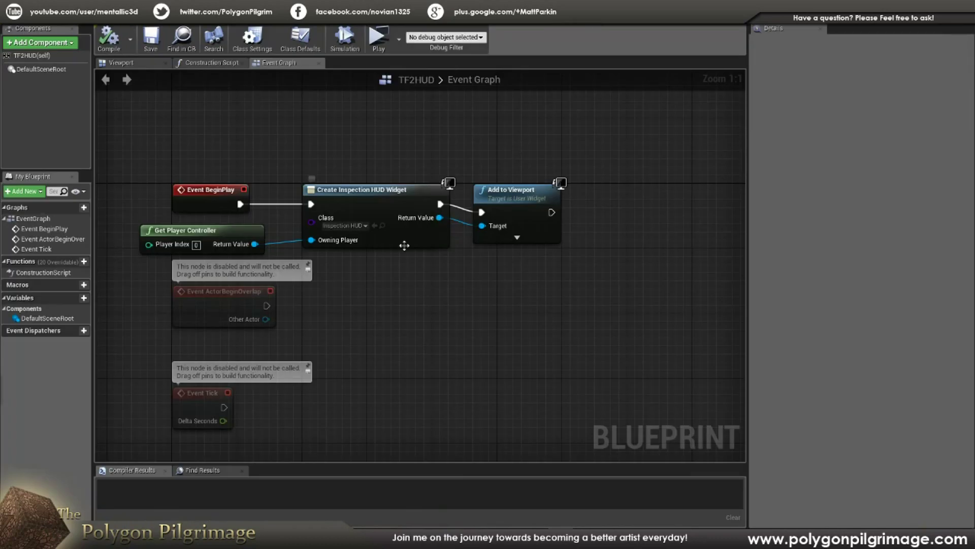
Add a Create Widget node off Event BeginPlay in the TF2HUD event graph and try to assign InspectionHUD as its class
click(223, 237)
click(361, 194)
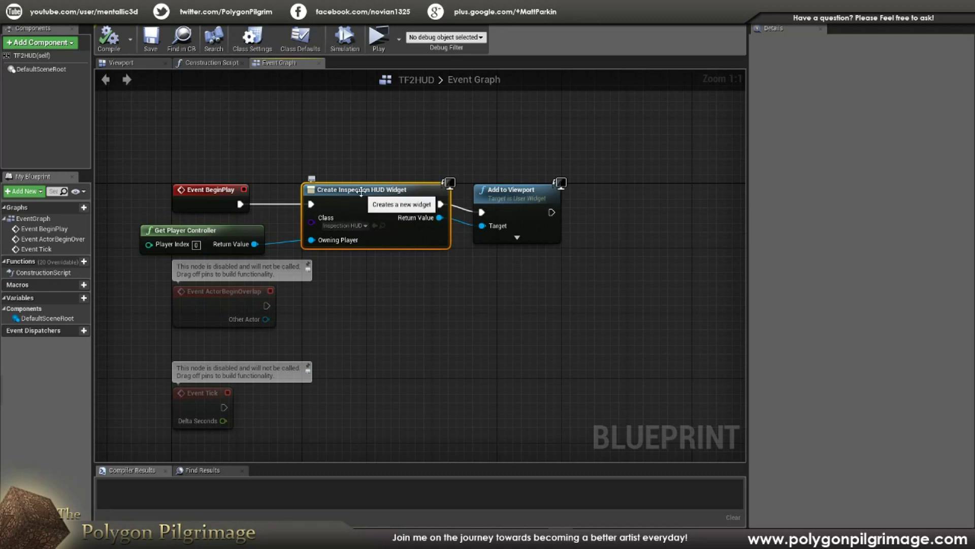
drag(243, 206, 309, 144)
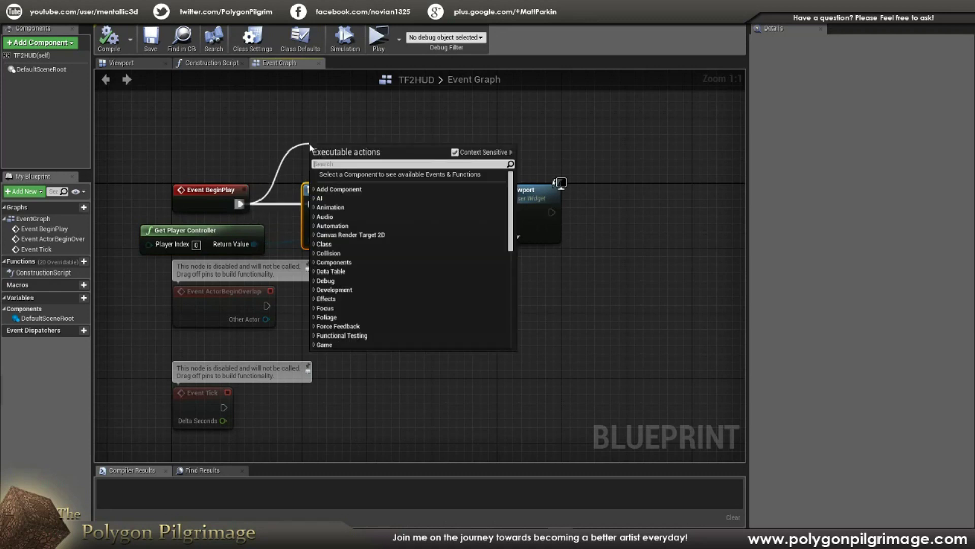
text(create wid)
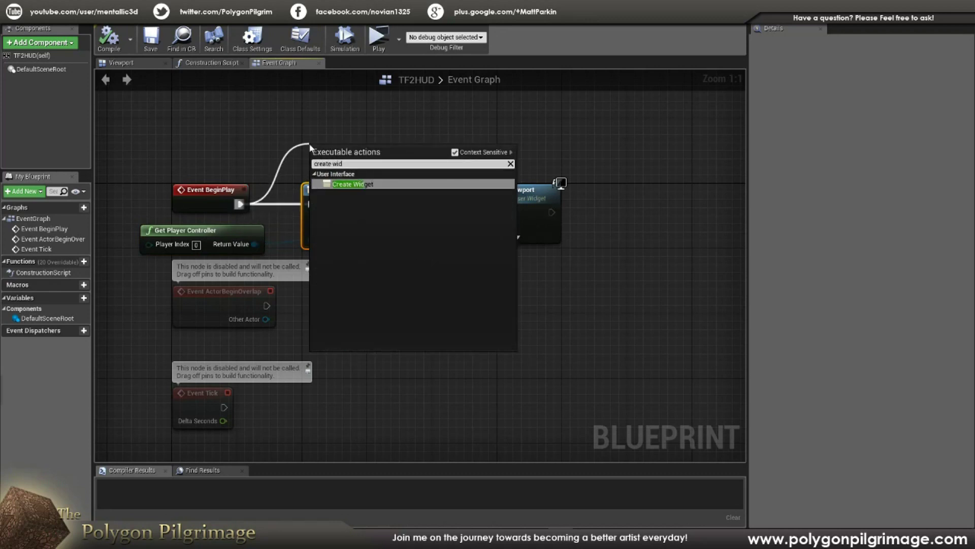
click(343, 184)
drag(363, 146, 339, 106)
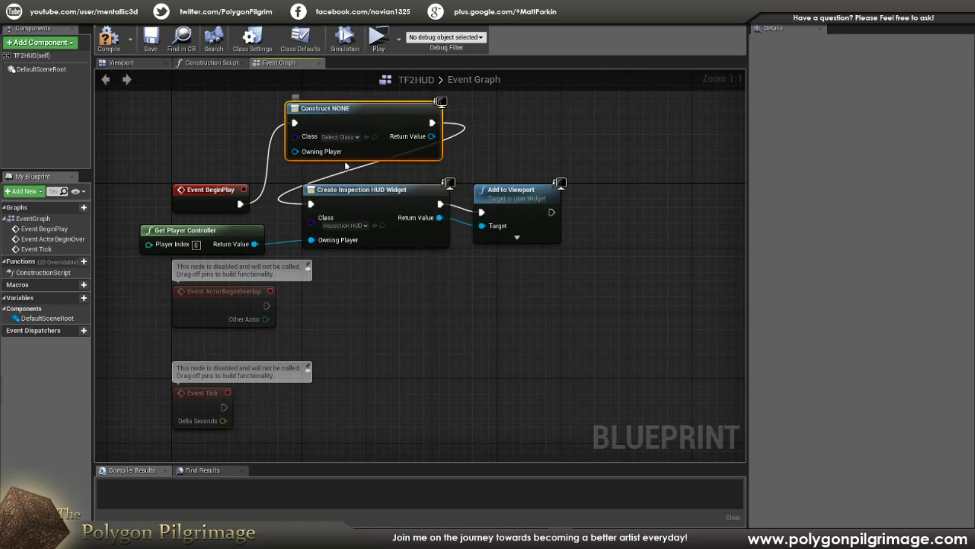
click(356, 137)
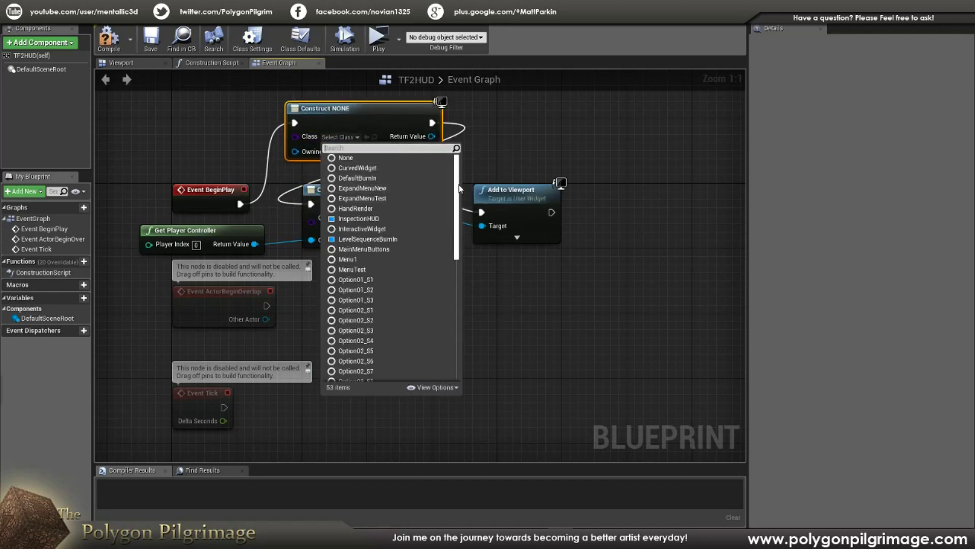
click(350, 219)
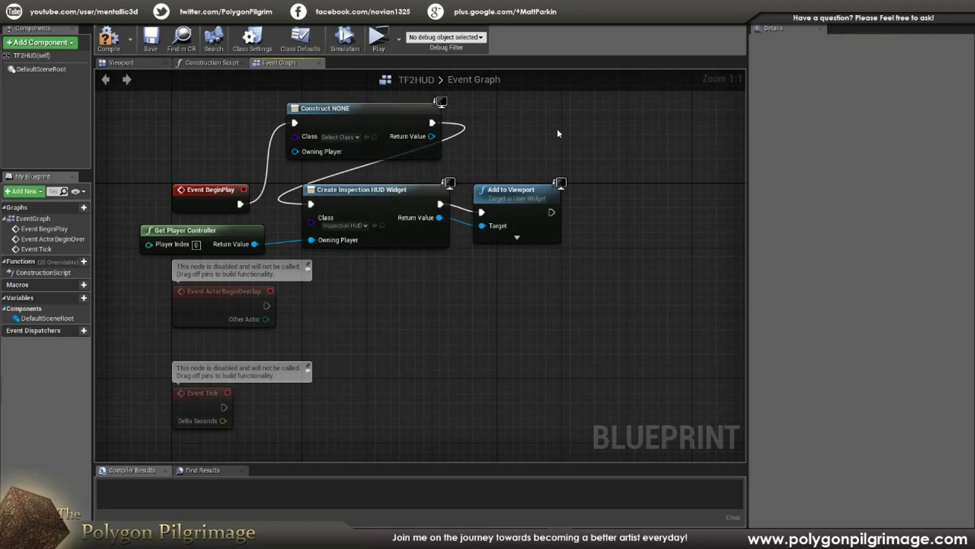
Delete the extra widget construction node, reconnect Event BeginPlay to Create Inspection HUD Widget, and compile and save the blueprint
click(414, 109)
key(Delete)
drag(241, 204, 310, 204)
click(108, 38)
click(151, 39)
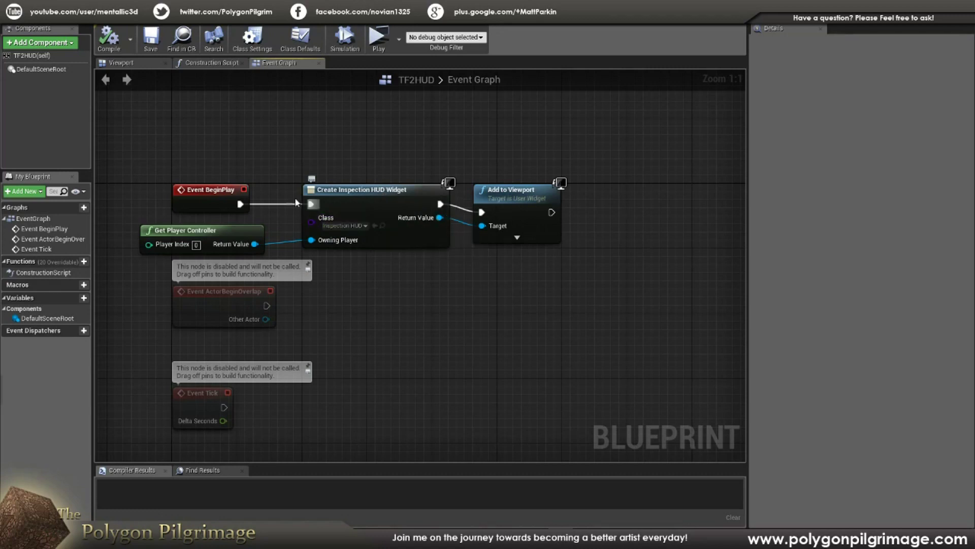
Review the Create Inspection HUD Widget and Add to Viewport nodes, and play the level from the main editor
click(391, 191)
click(516, 189)
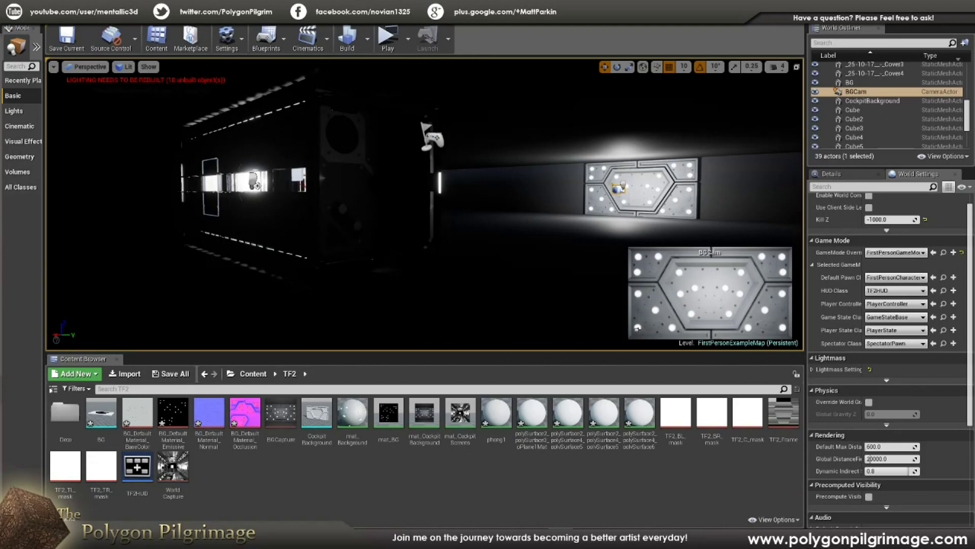
click(387, 37)
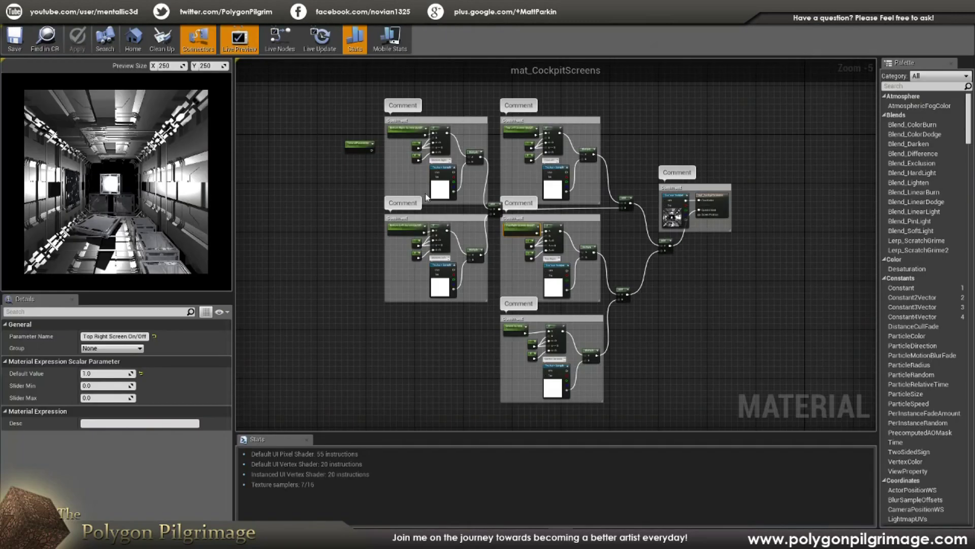
In mat_CockpitScreens, set the default value of the Bottom Left and Top Right Screen On/Off parameters to 0 and save the material
scroll(537, 243, up, 2)
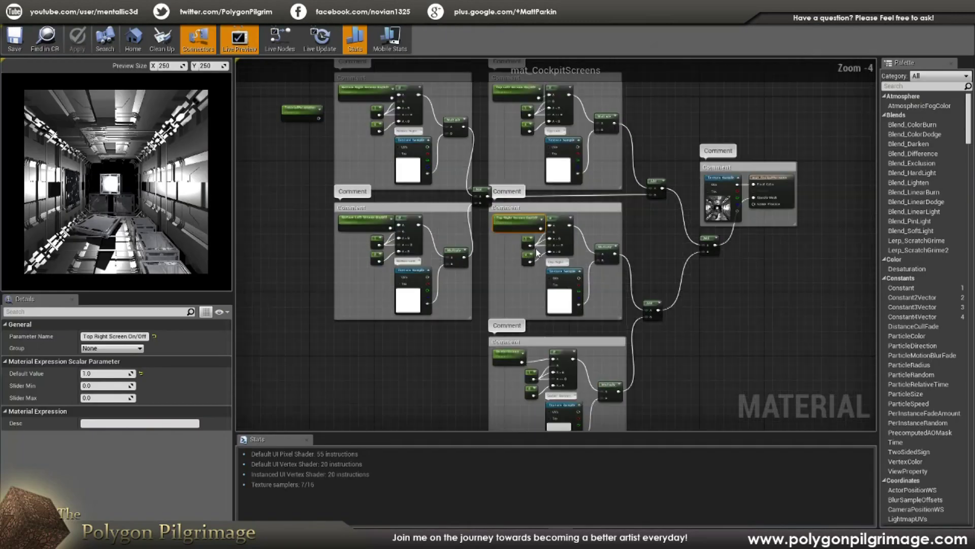
click(296, 216)
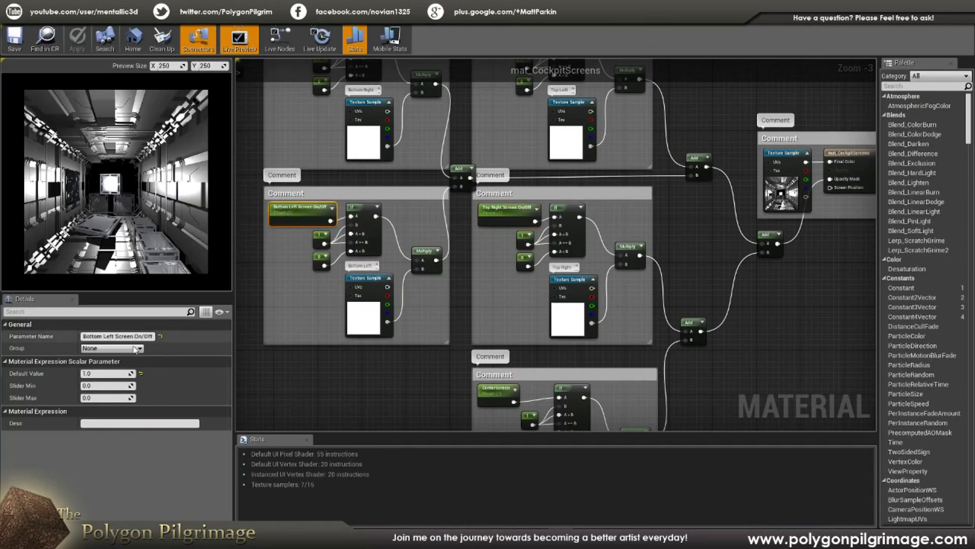
click(101, 373)
text(0)
key(Return)
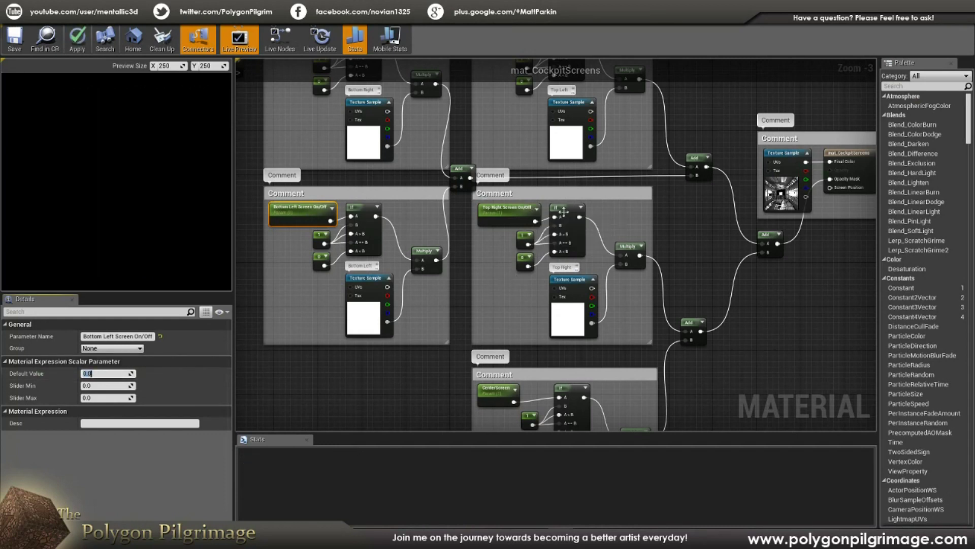
click(518, 207)
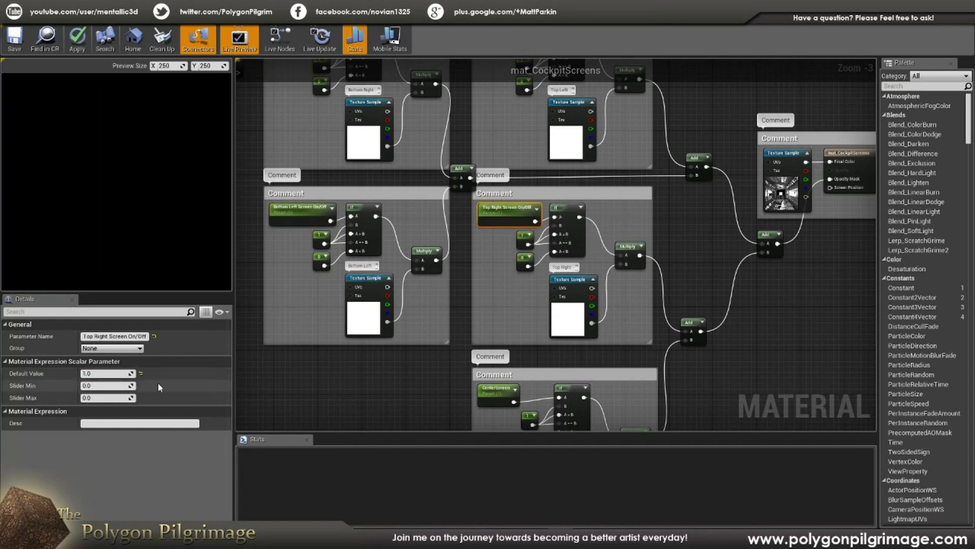
click(103, 375)
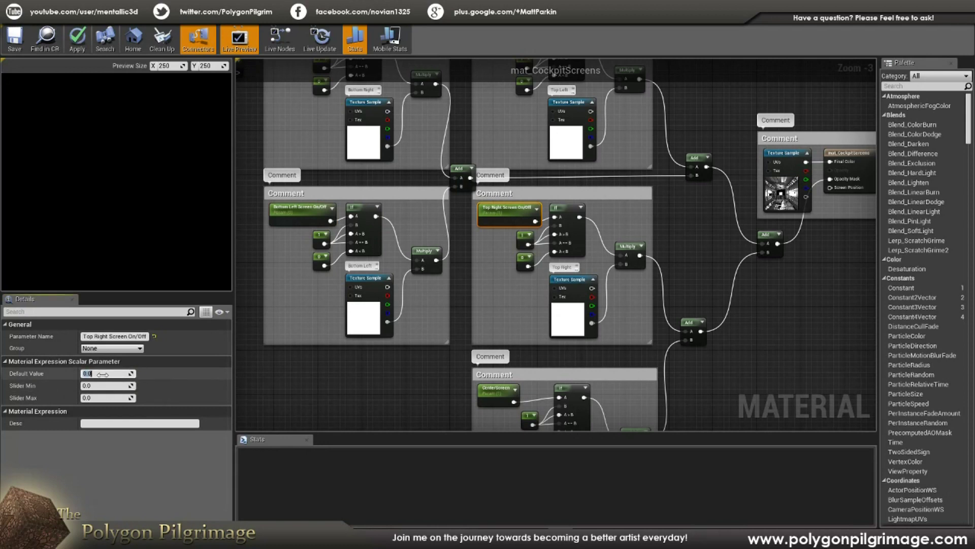
click(15, 39)
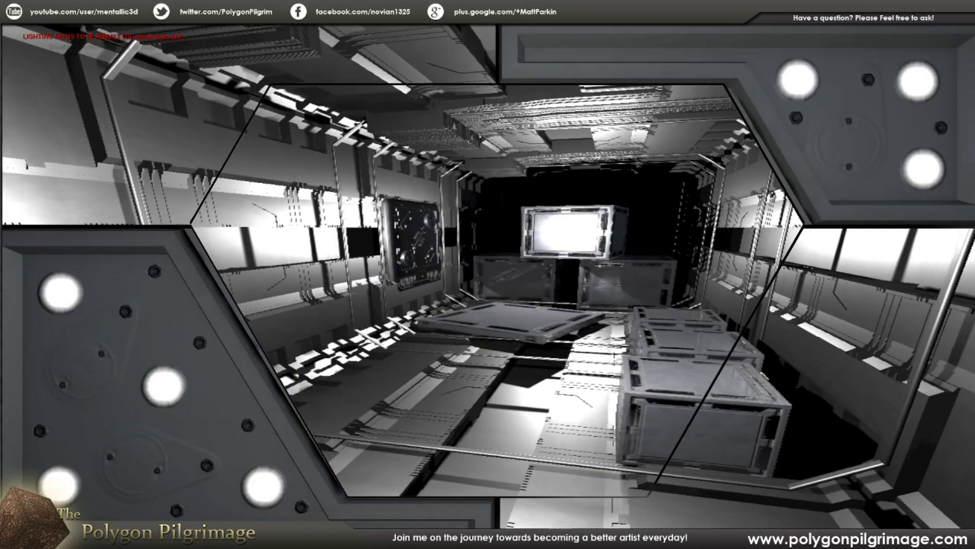
Stop the play session, and examine the BGCam camera and the BG cockpit panel in front of it
key(Escape)
key(w)
right_drag(425, 203, 468, 192)
key(a)
key(w)
key(s)
key(w)
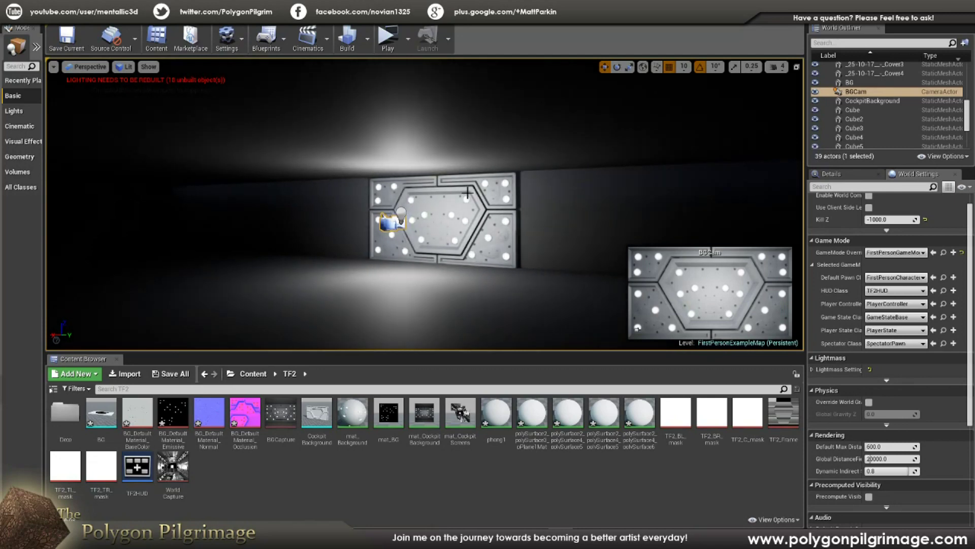
key(f)
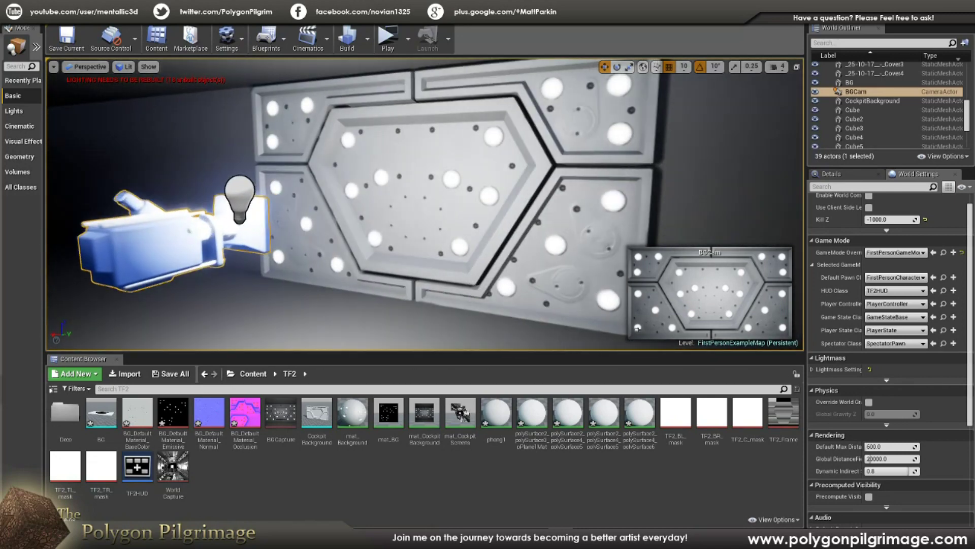
right_drag(461, 217, 462, 217)
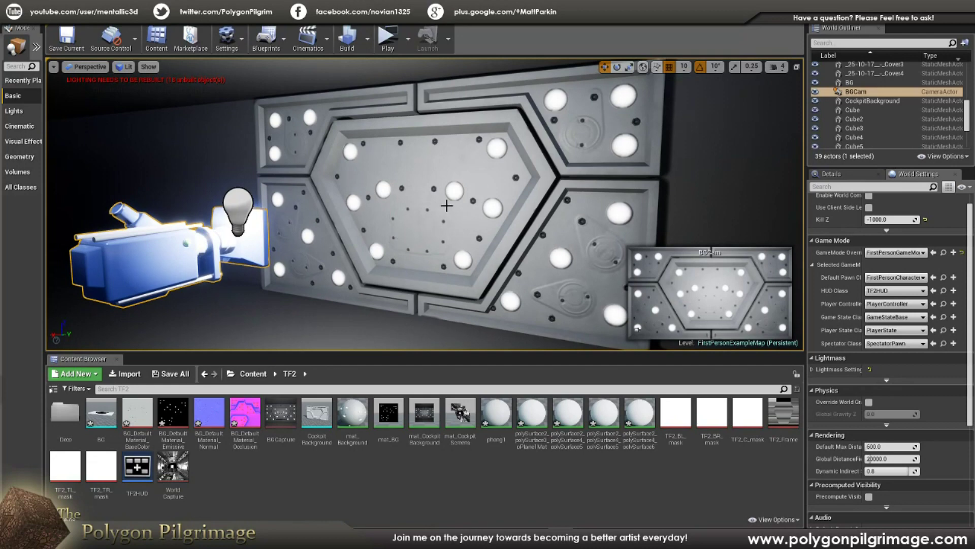
click(479, 175)
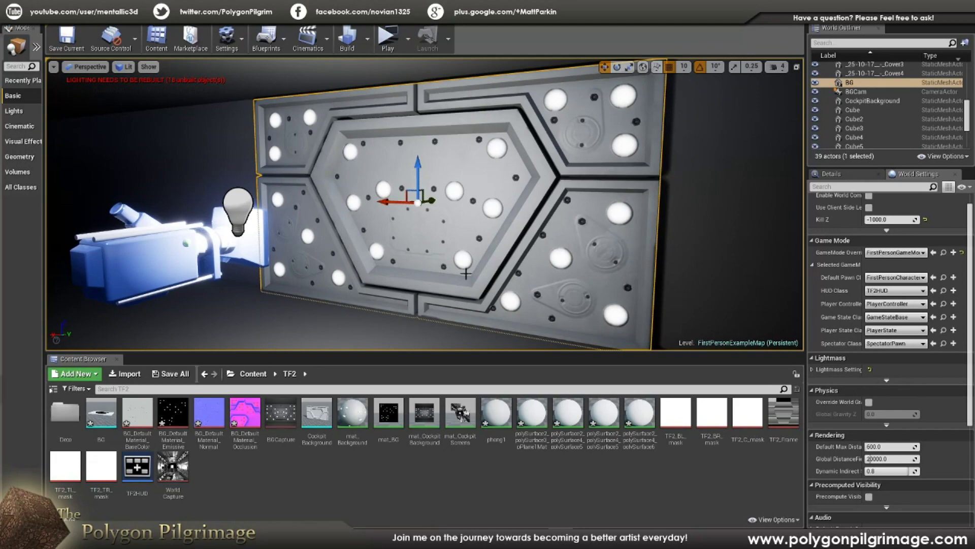
Examine the selected BG panel up close and from a distance, including its surroundings in the level
key(w)
right_drag(468, 252, 354, 248)
key(w)
key(d)
key(f)
key(w)
key(s)
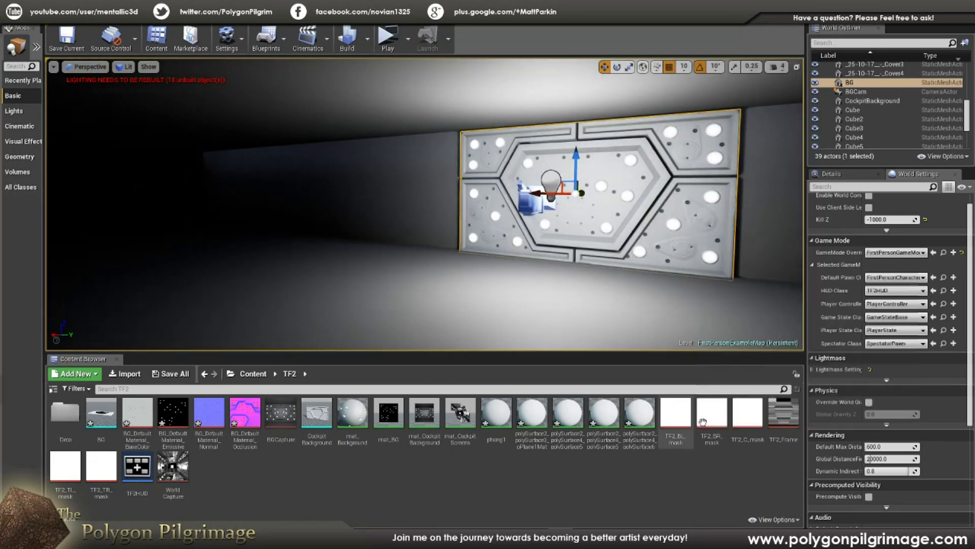
right_drag(387, 237, 387, 242)
click(541, 205)
right_drag(541, 206, 541, 205)
middle_drag(410, 219, 694, 229)
right_drag(541, 206, 541, 206)
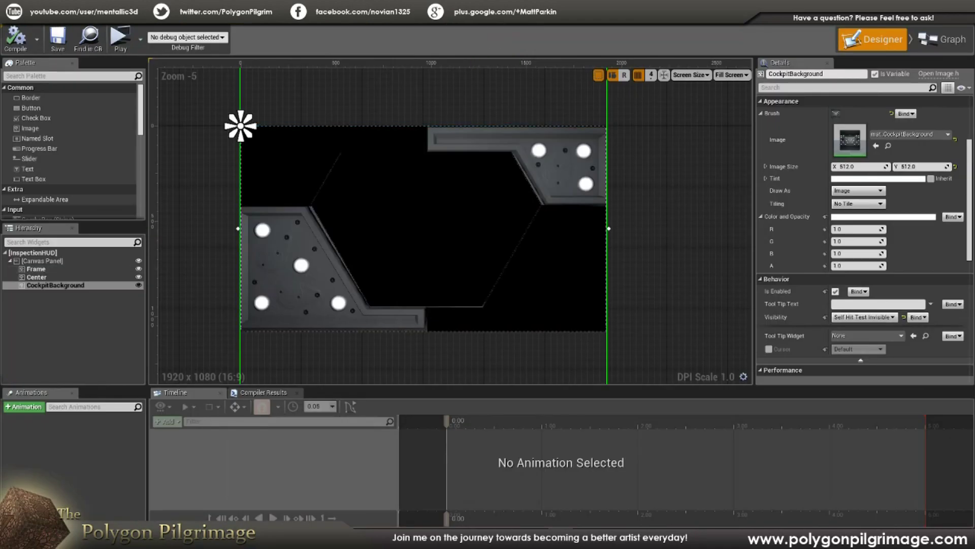
Return from the InspectionHUD widget to the level and view where the cockpit background set sits relative to the playable room
click(108, 30)
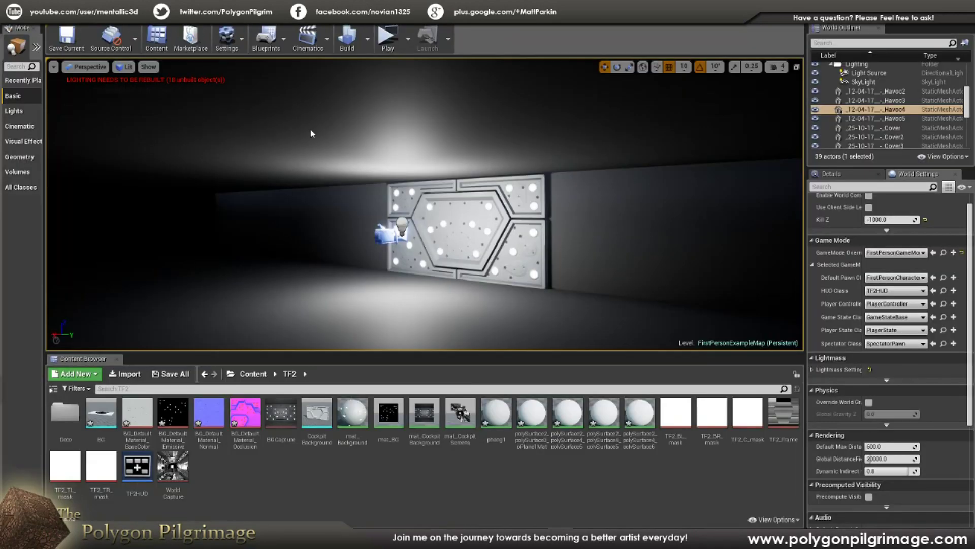
right_drag(579, 256, 362, 264)
key(w)
key(s)
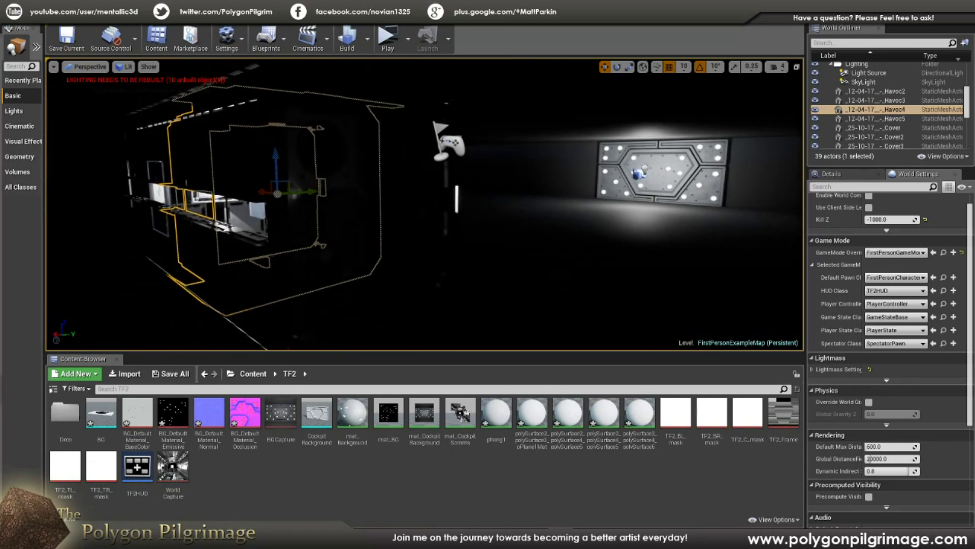